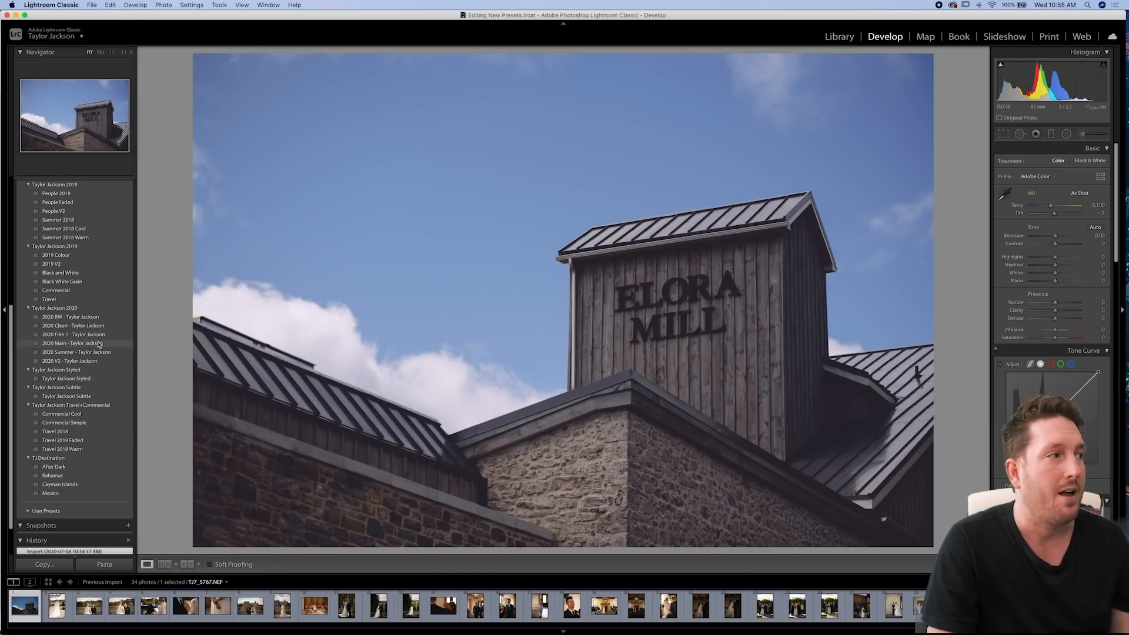
Apply the 2020 Main preset to the Elora Mill building photo
{"action": "left_click", "coordinate": [99, 344]}
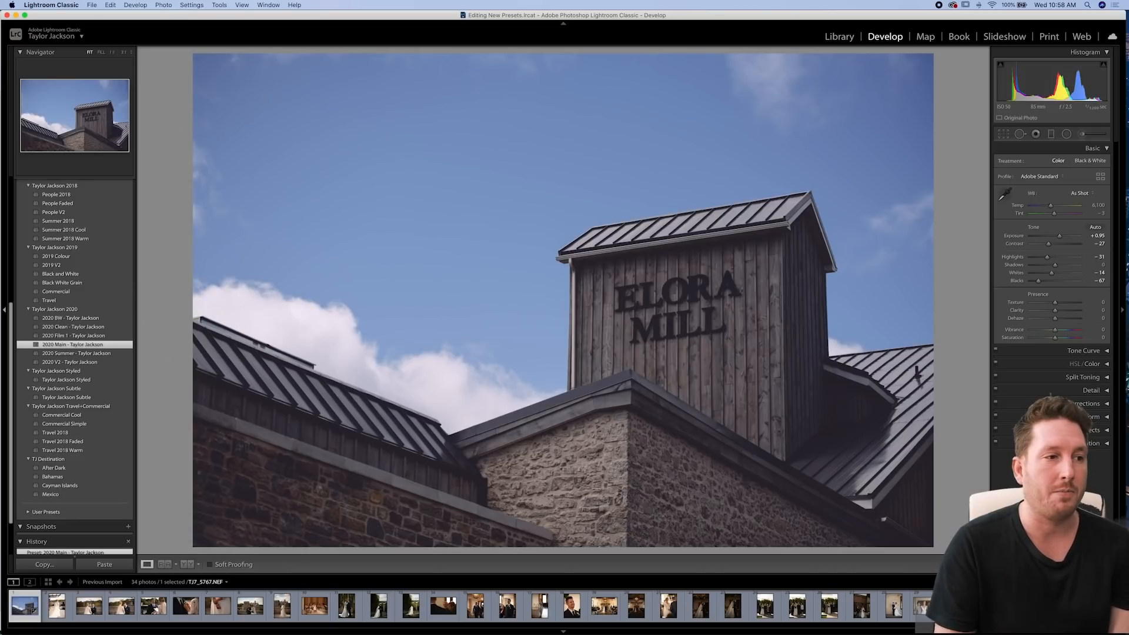
Apply the 2020 Main preset to the five-person wedding group photo TJ7_6691.NEF
{"action": "left_click", "coordinate": [763, 612]}
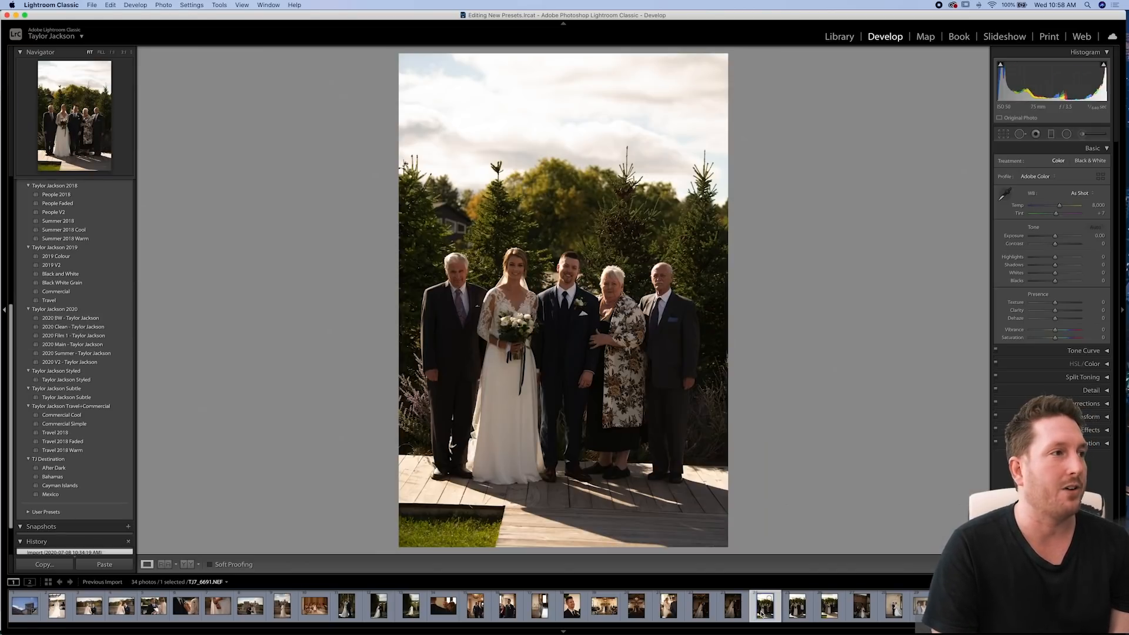
{"action": "key", "text": "Right"}
{"action": "left_click", "coordinate": [764, 612]}
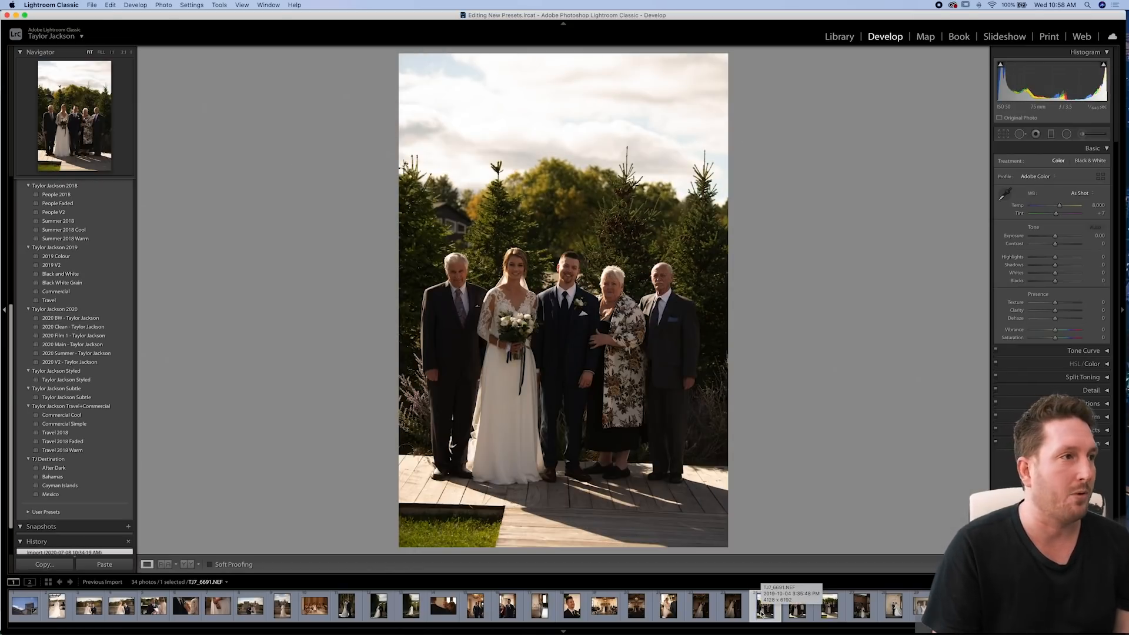
{"action": "left_click", "coordinate": [81, 345]}
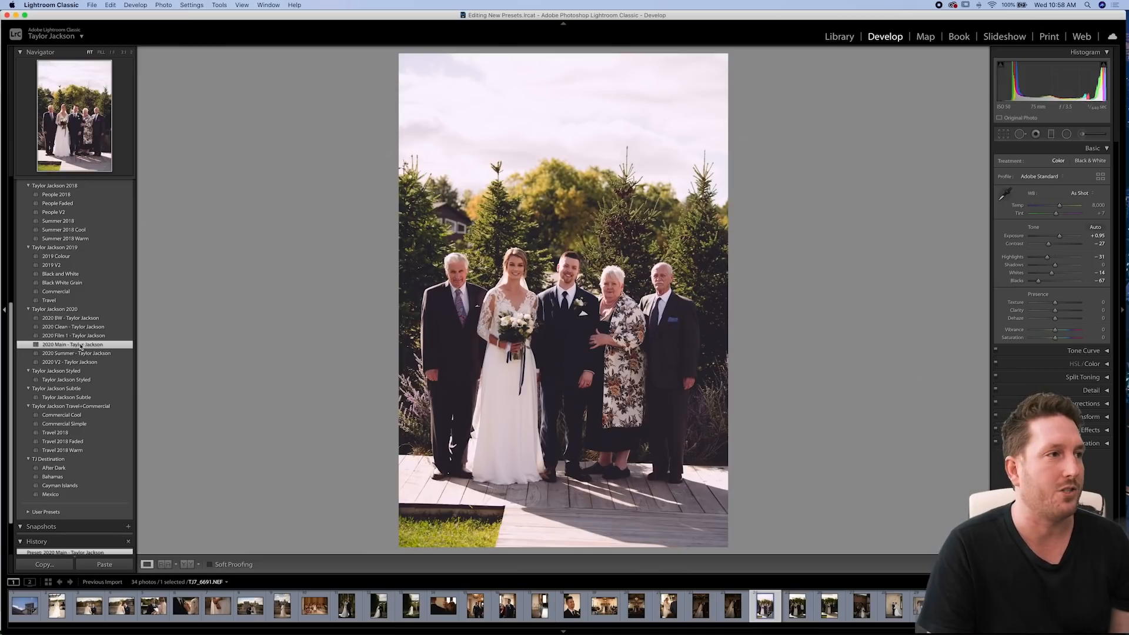
Copy the previous photo's settings onto the four-person group photo TJ7_6695.NEF and compare it with the preceding photo
{"action": "key", "text": "Right"}
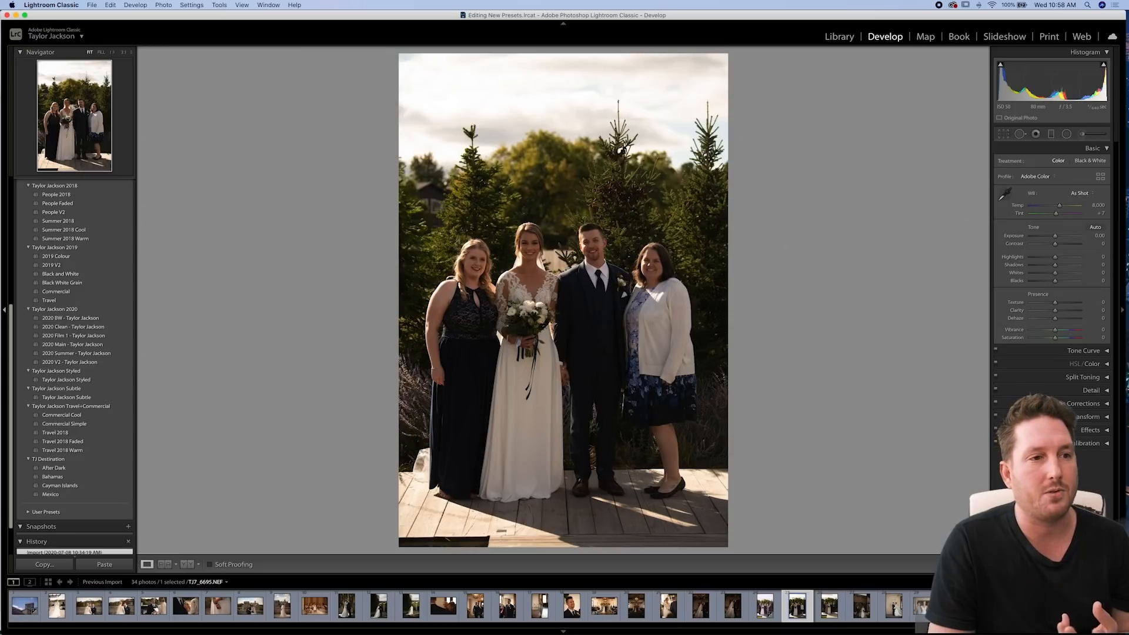
{"action": "left_click", "coordinate": [1024, 565]}
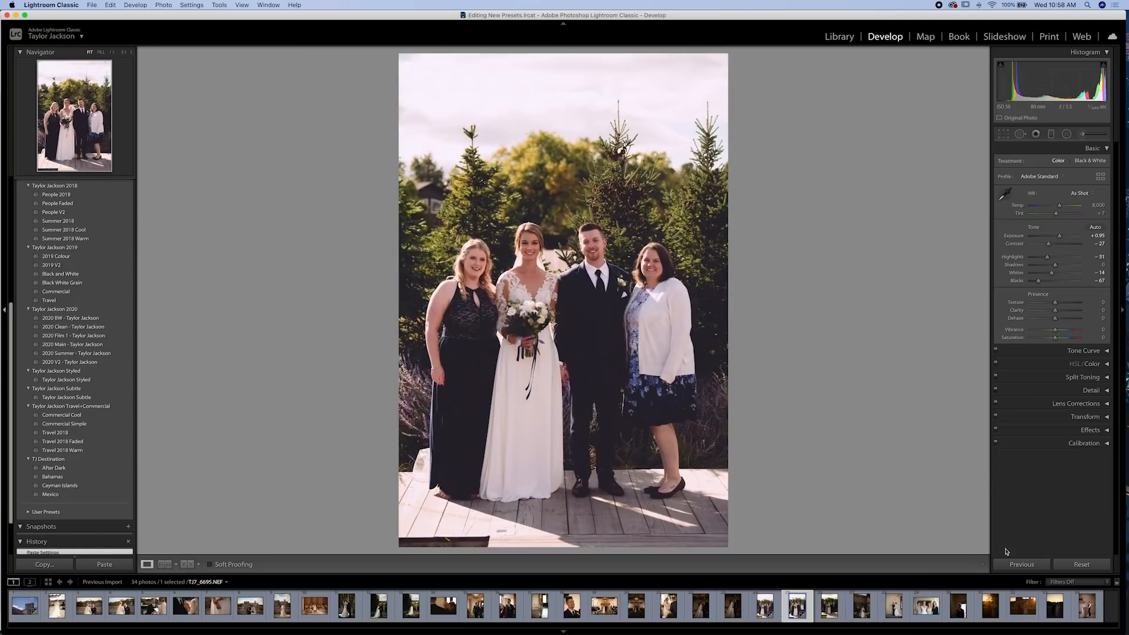
{"action": "key", "text": "Left"}
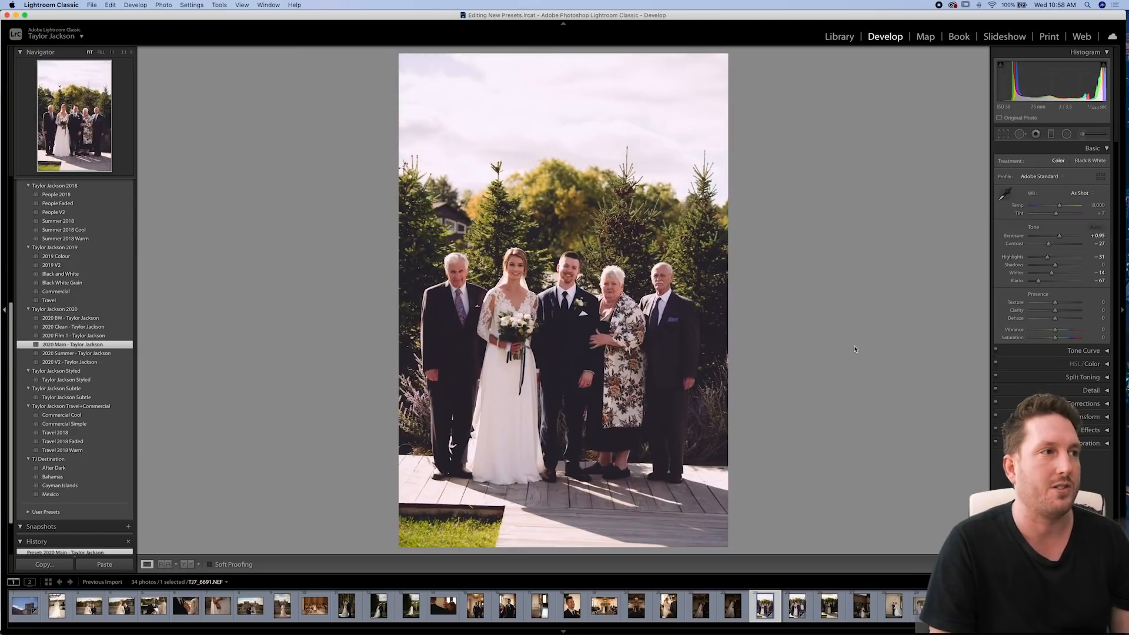
{"action": "key", "text": "Right"}
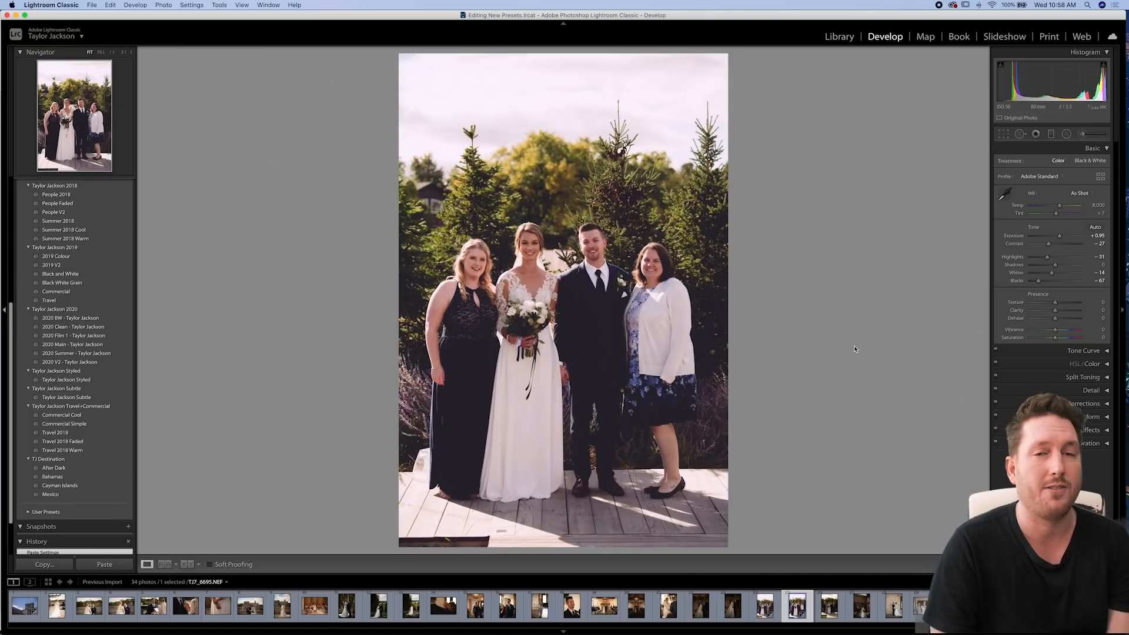
Try exposure +5.00, highlights -100 and blacks -100 on the Elora Mill photo, easing them to +2.60, -23 and -76
{"action": "left_click", "coordinate": [32, 621]}
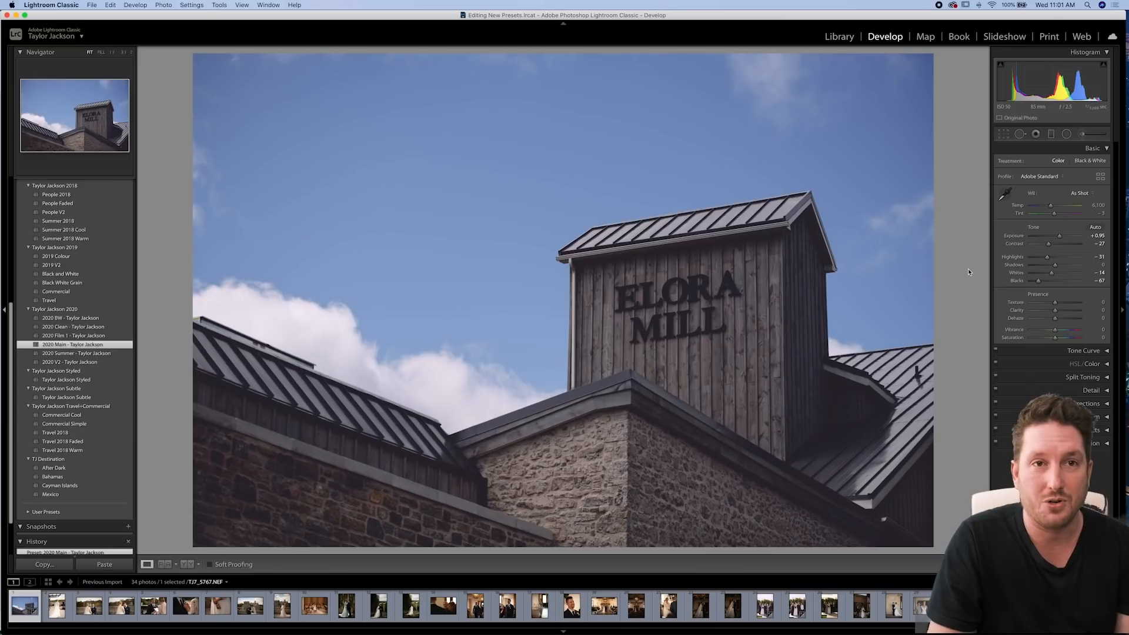
{"action": "left_click_drag", "start_coordinate": [1060, 237], "coordinate": [1008, 283]}
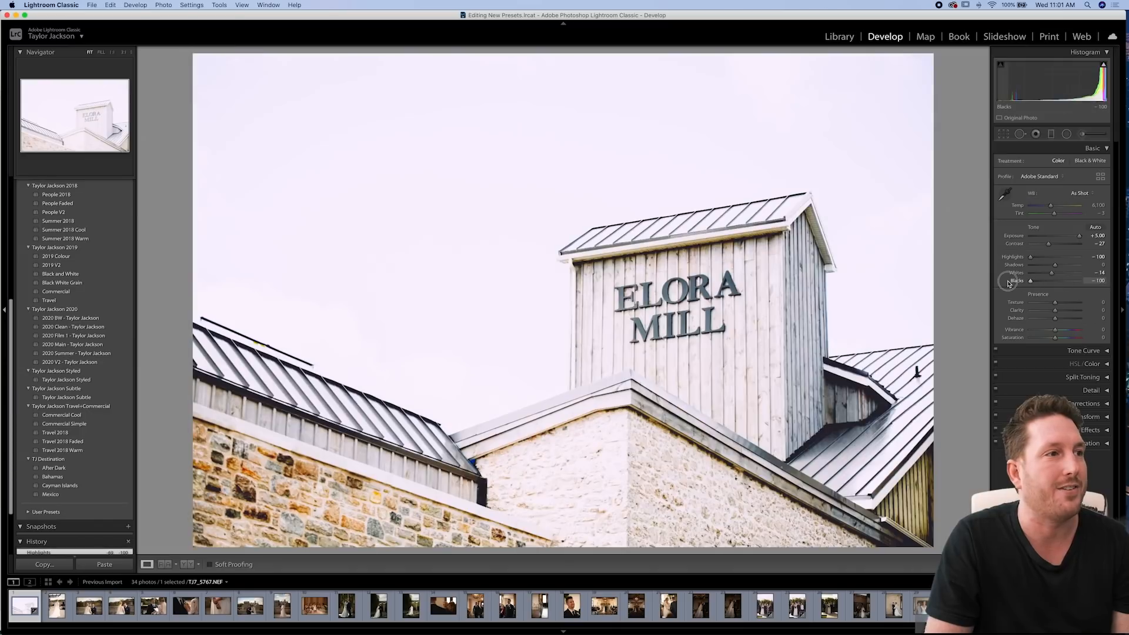
{"action": "left_click", "coordinate": [676, 286]}
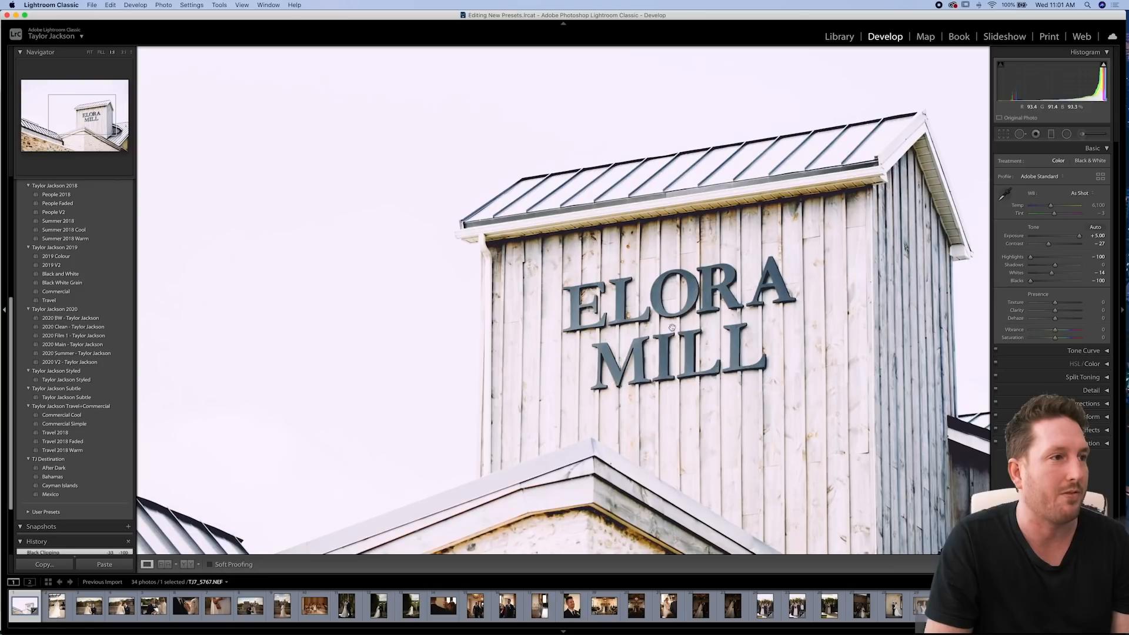
{"action": "left_click", "coordinate": [728, 338]}
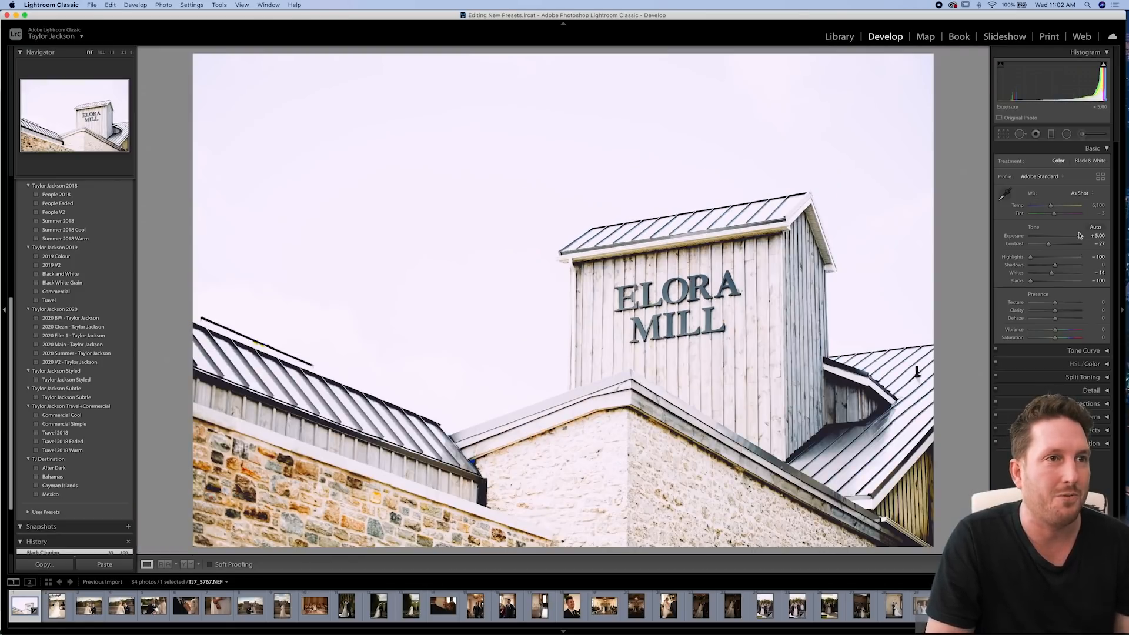
{"action": "left_click_drag", "start_coordinate": [1076, 237], "coordinate": [1036, 283]}
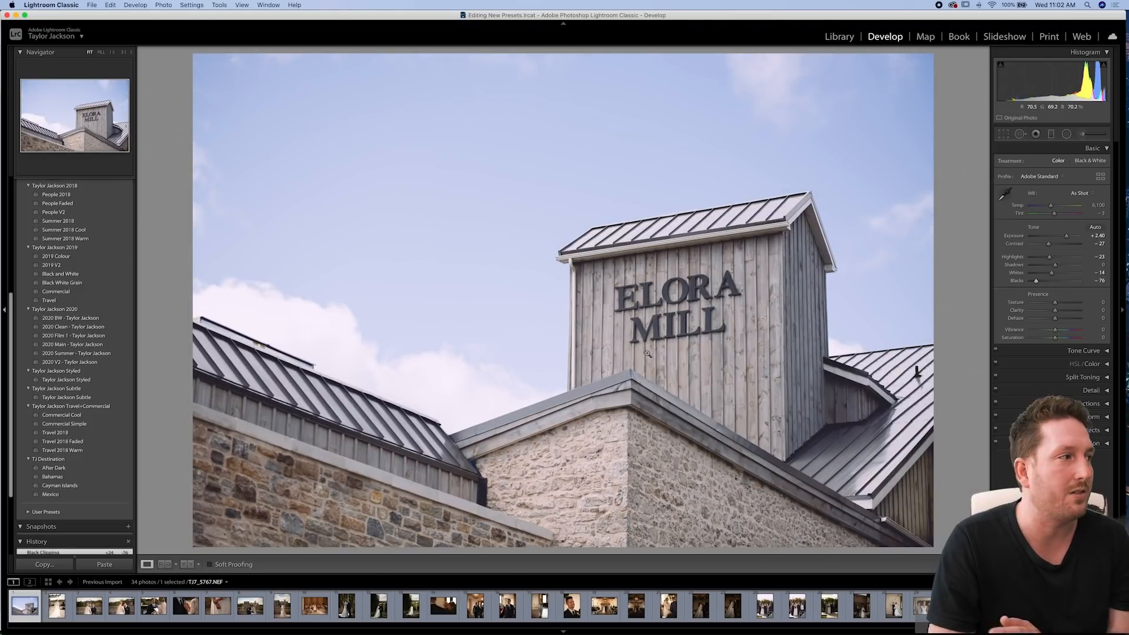
Reapply the 2020 Main preset to the Elora Mill photo and set exposure to +1.80 and blacks to -71
{"action": "left_click", "coordinate": [92, 345]}
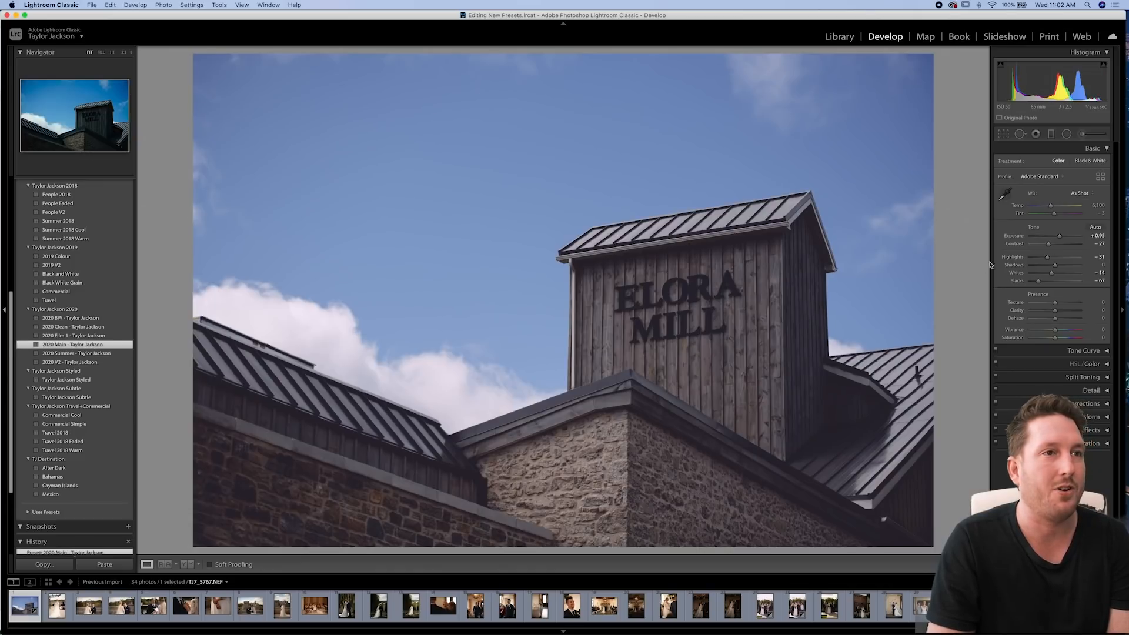
{"action": "left_click_drag", "start_coordinate": [1058, 236], "coordinate": [1064, 238]}
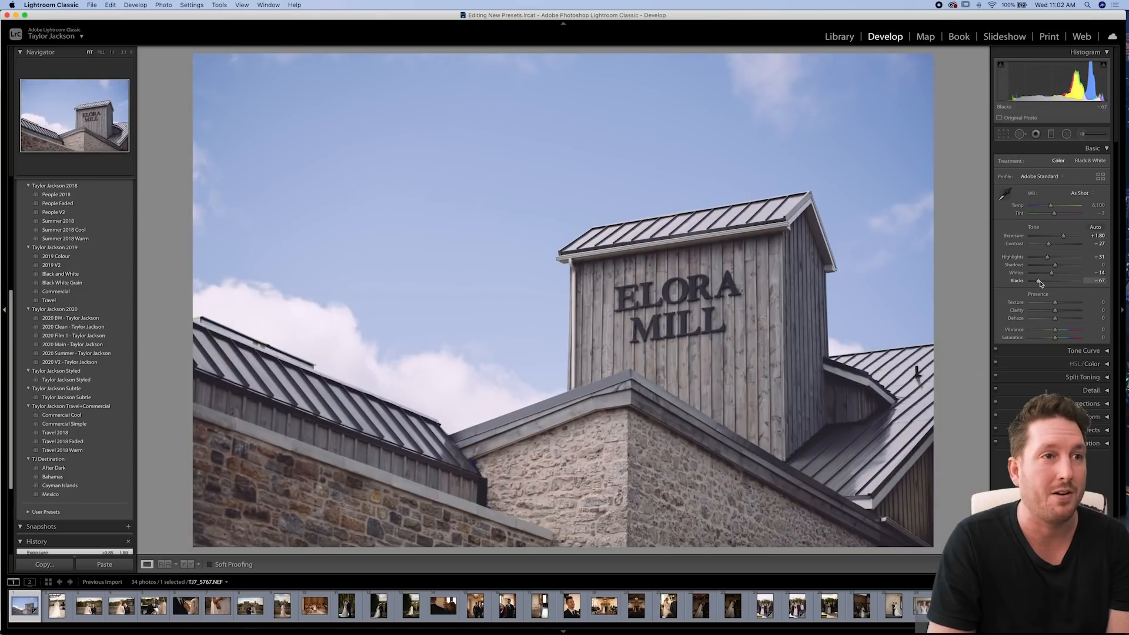
{"action": "left_click_drag", "start_coordinate": [1039, 284], "coordinate": [1038, 285]}
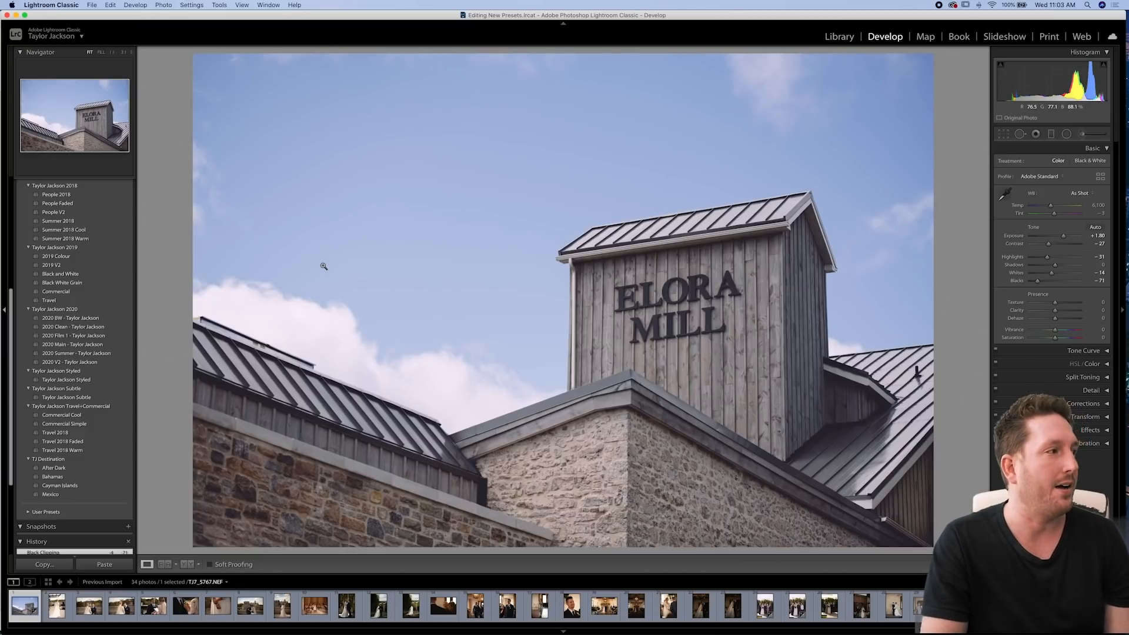
Apply the 2020 Main preset to the solo bride portrait TJ7_5961.NEF in front of the mill
{"action": "left_click", "coordinate": [80, 318]}
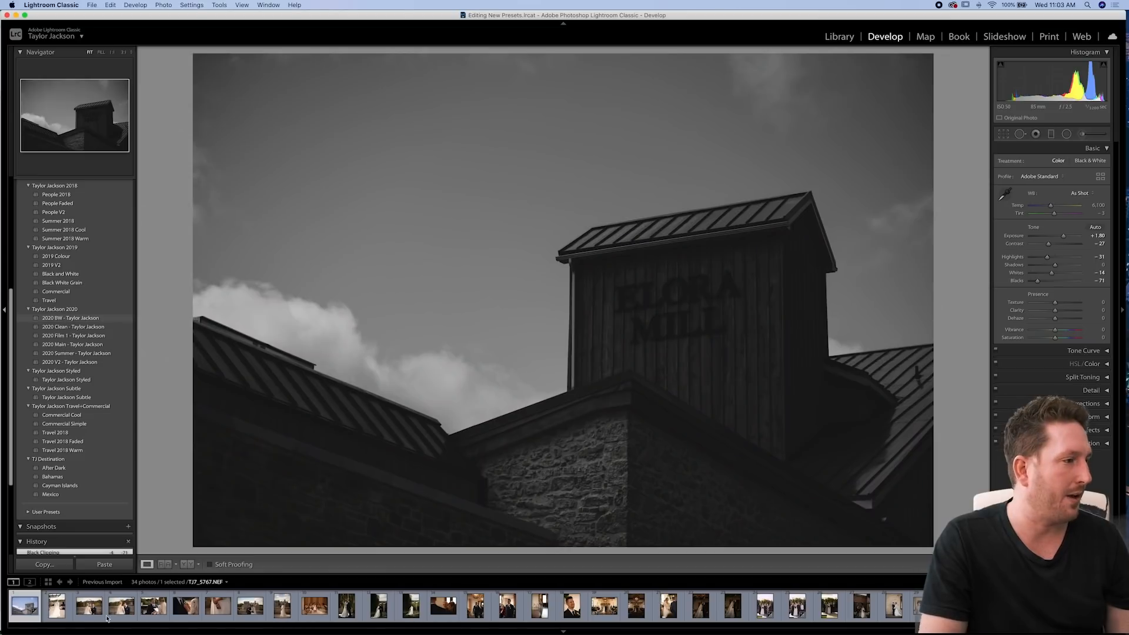
{"action": "left_click", "coordinate": [283, 614]}
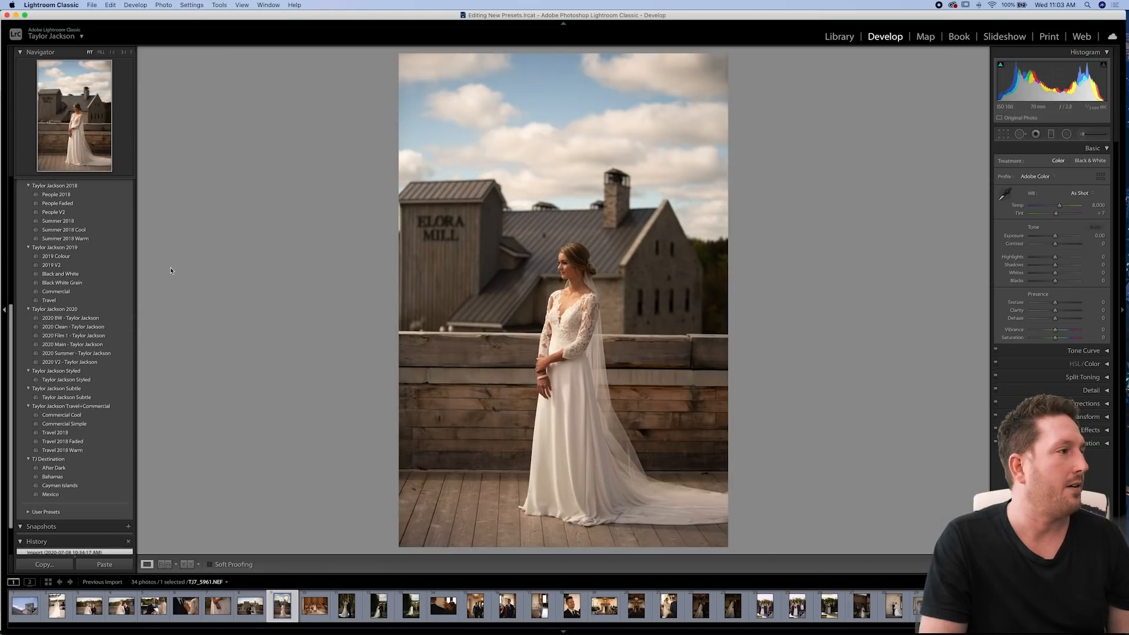
{"action": "left_click", "coordinate": [89, 344]}
{"action": "left_click", "coordinate": [90, 344]}
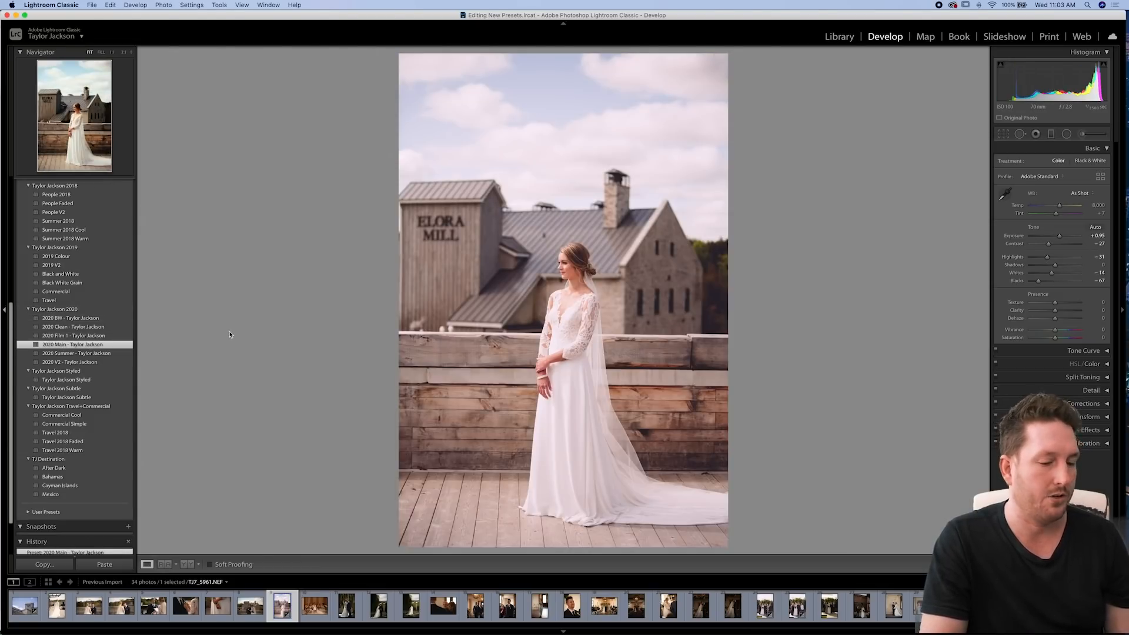
Compare the bride portrait with its unedited version and set its exposure to +0.75
{"action": "key", "text": "backslash"}
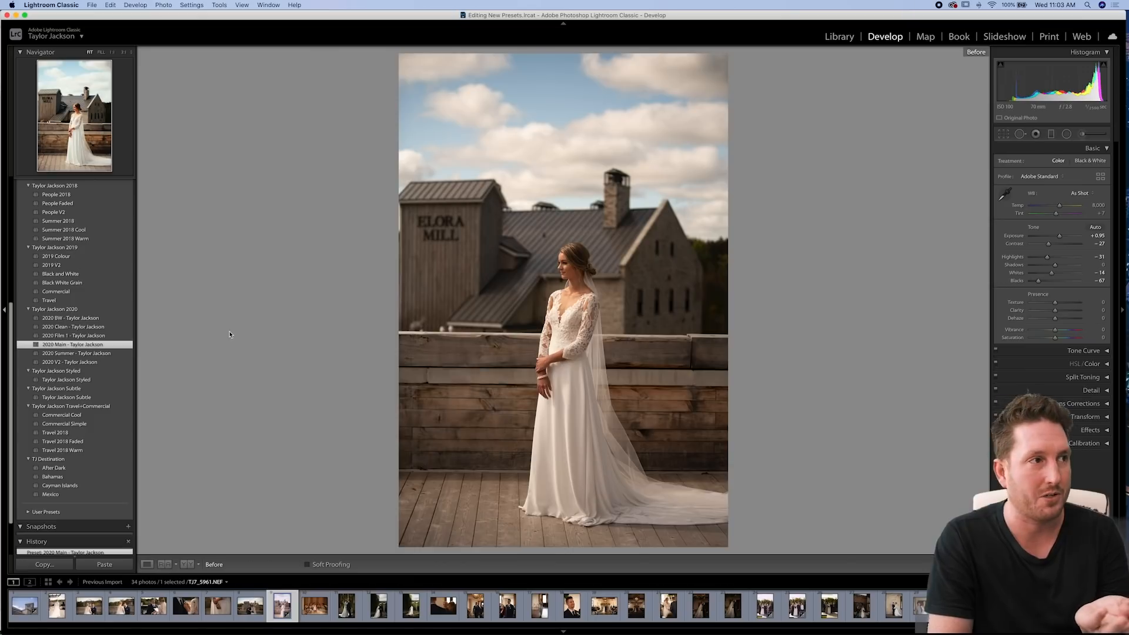
{"action": "key", "text": "backslash"}
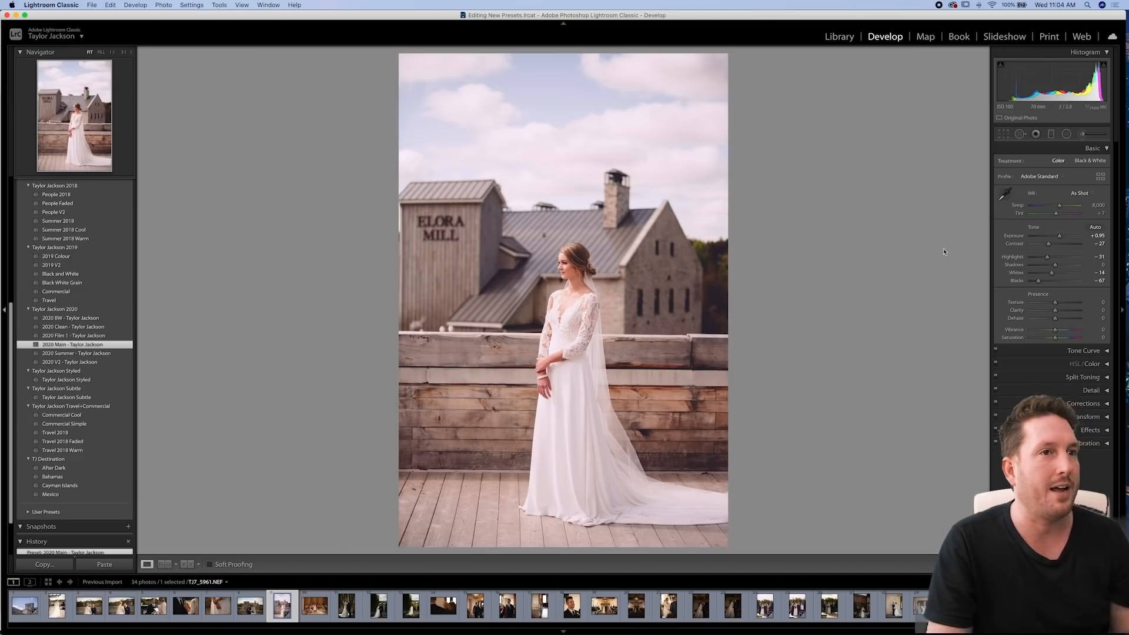
{"action": "left_click_drag", "start_coordinate": [1061, 238], "coordinate": [1059, 239]}
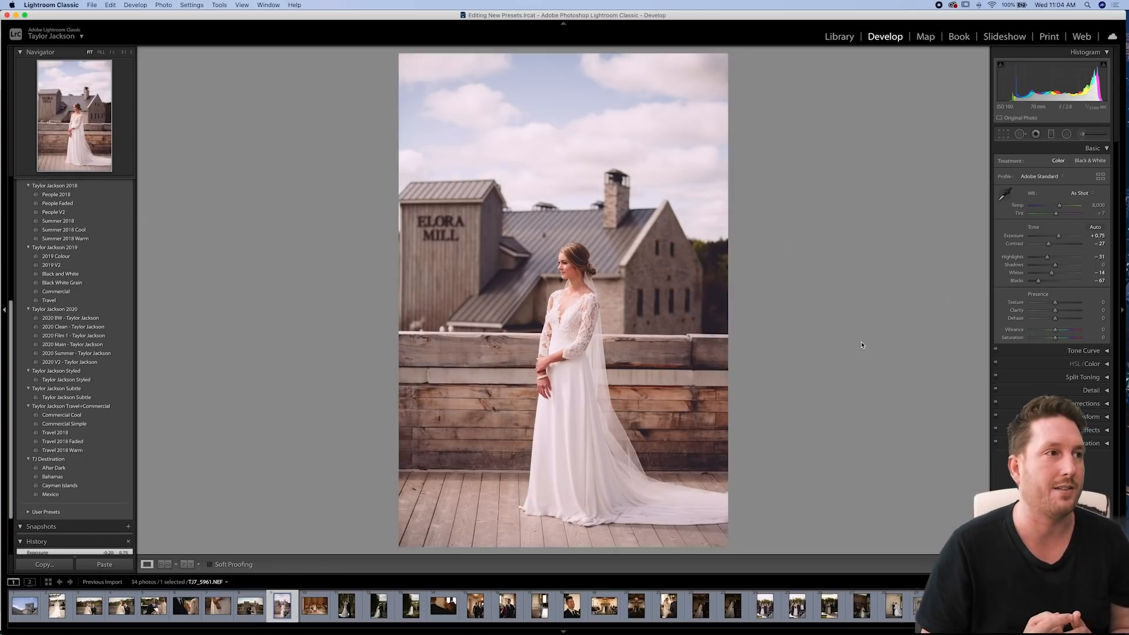
Add a slightly tilted graduated filter with exposure -1.07 over the sky of the bride portrait, with highlights reset to 0
{"action": "left_click", "coordinate": [1052, 135]}
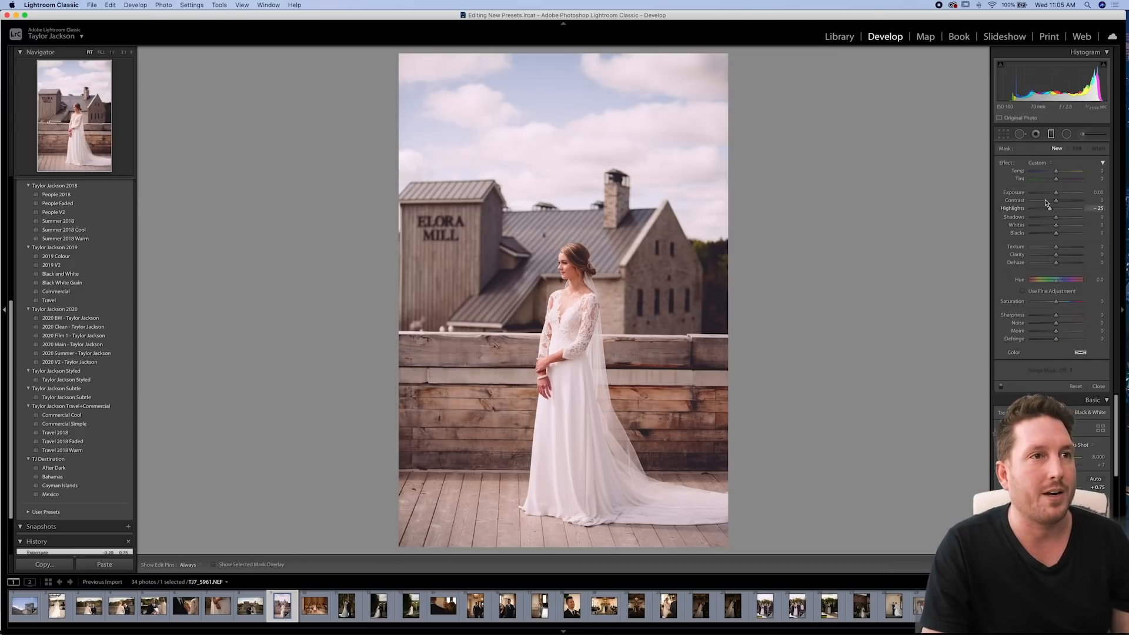
{"action": "double_click", "coordinate": [1009, 210]}
{"action": "left_click_drag", "start_coordinate": [1056, 192], "coordinate": [1049, 193]}
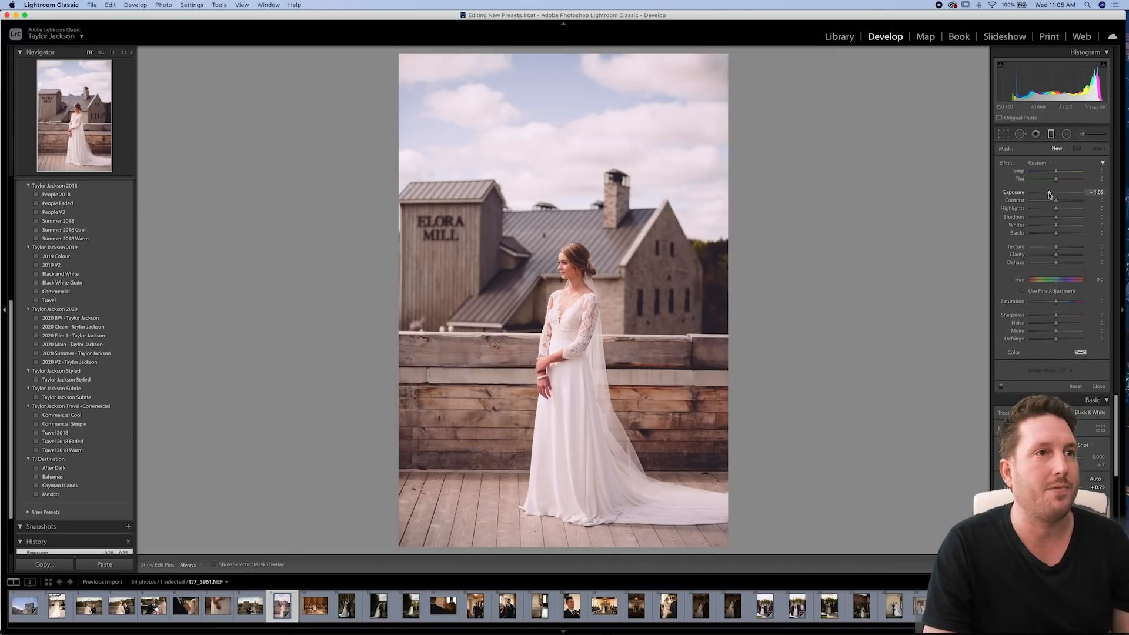
{"action": "left_click_drag", "start_coordinate": [630, 144], "coordinate": [625, 271]}
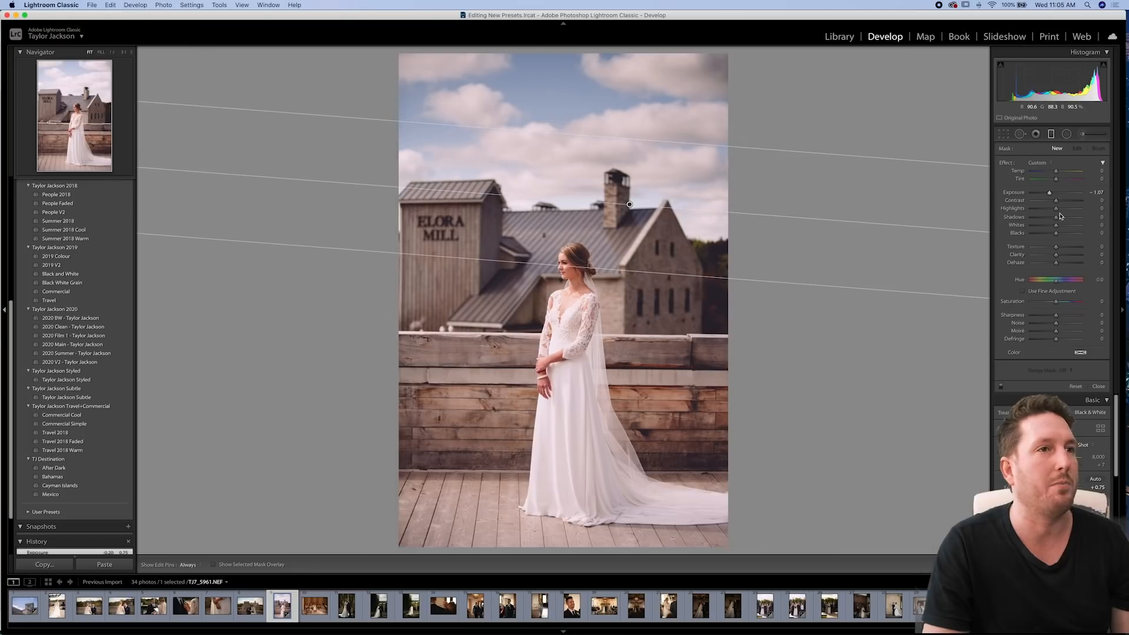
{"action": "left_click", "coordinate": [1051, 135]}
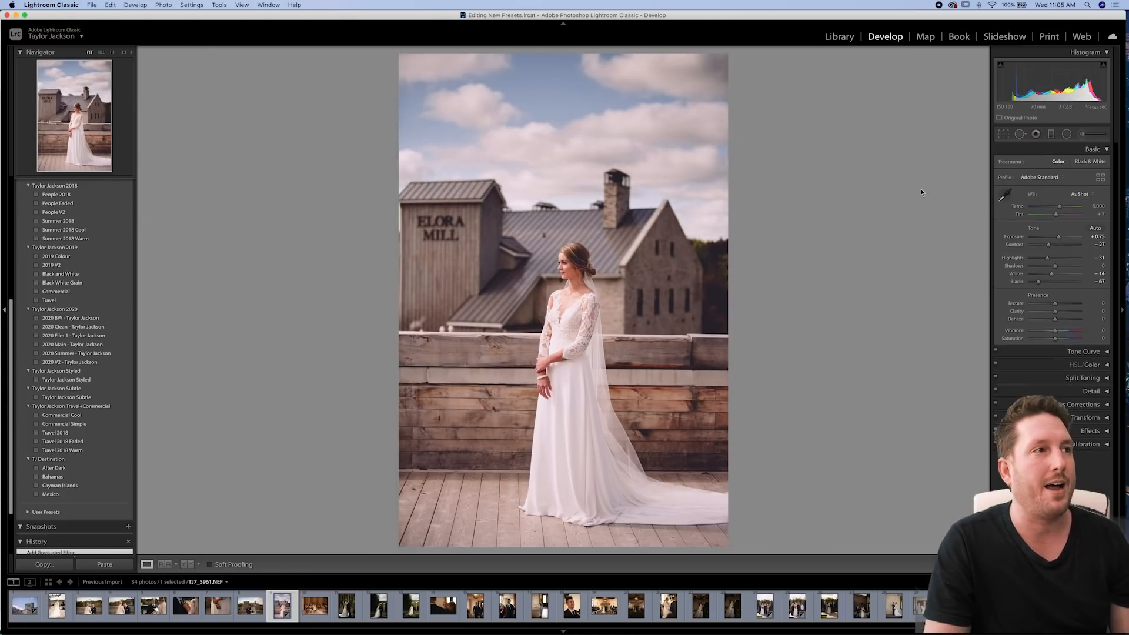
Delete the graduated filter from the bride portrait's sky and close the filter tool
{"action": "left_click", "coordinate": [1051, 135]}
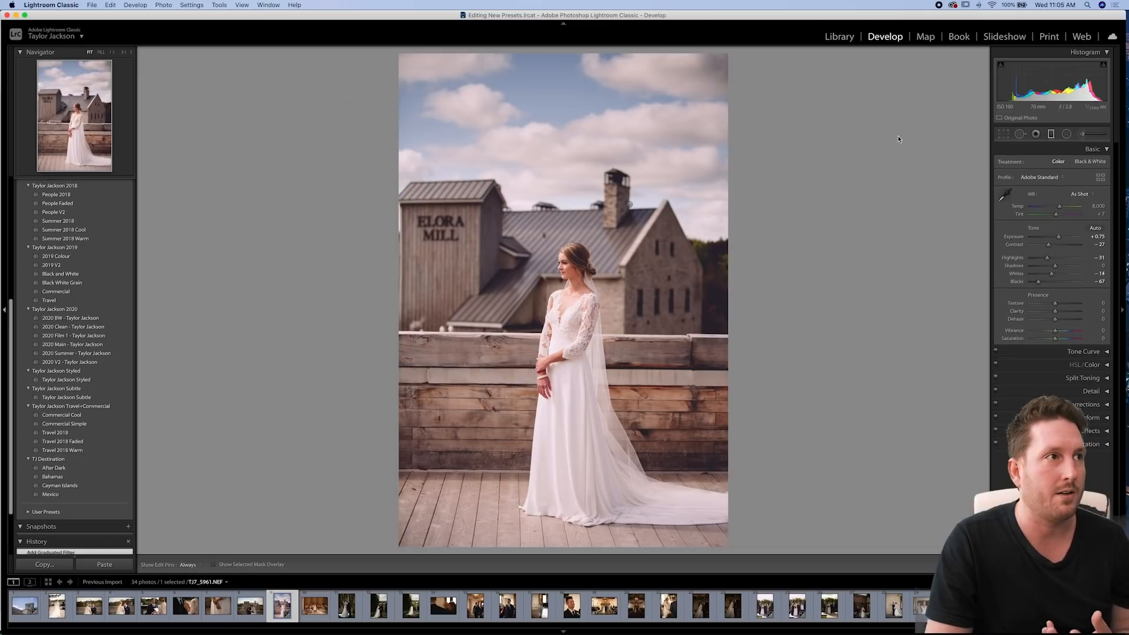
{"action": "left_click", "coordinate": [630, 204]}
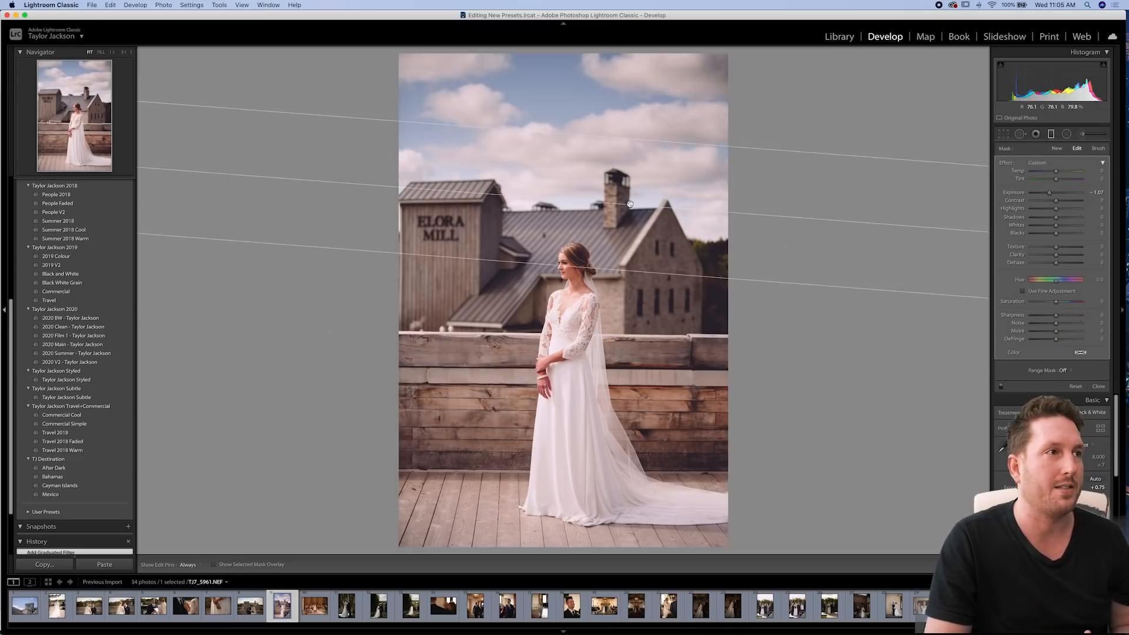
{"action": "mouse_move", "coordinate": [630, 204]}
{"action": "key", "text": "Delete"}
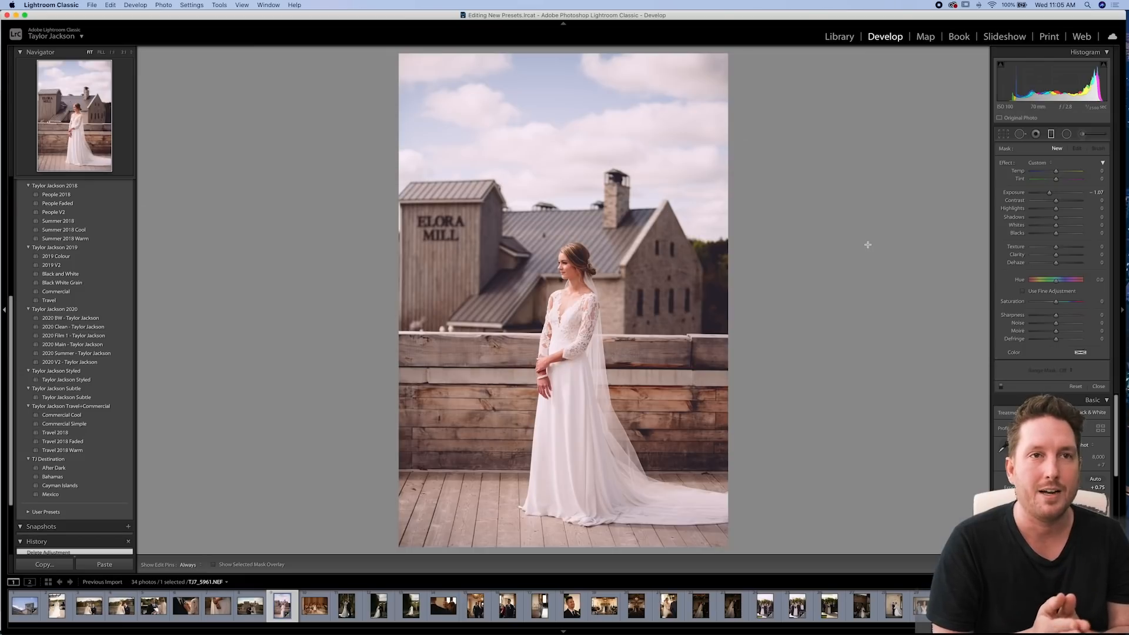
{"action": "left_click", "coordinate": [1052, 134]}
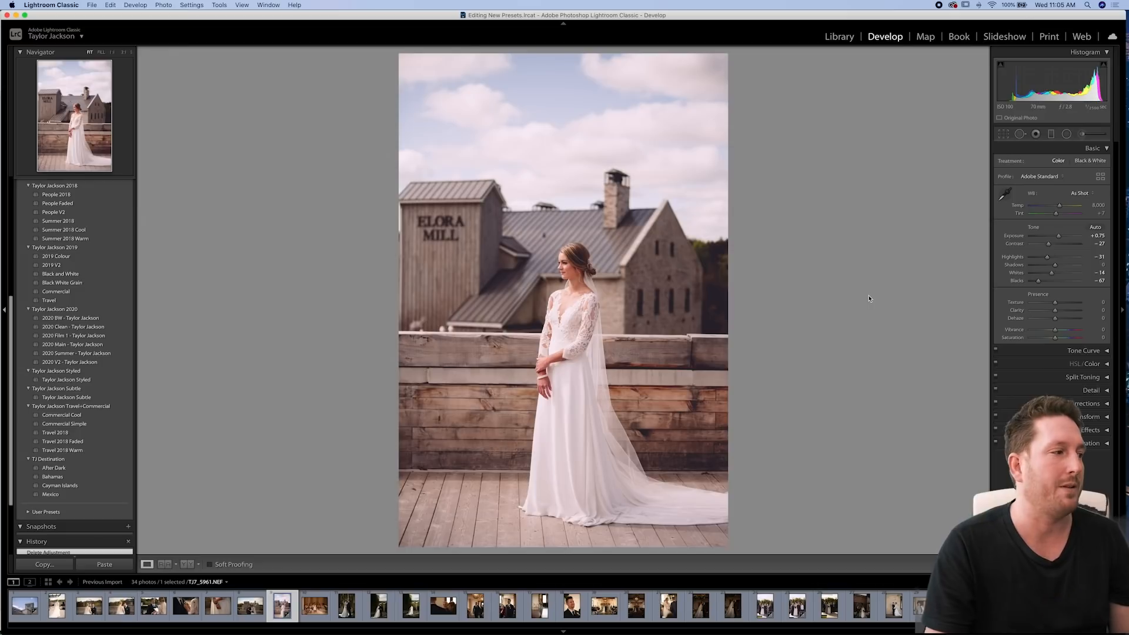
Preview other presets on the bride portrait, apply 2020 BW and raise the exposure to about +0.20
{"action": "left_click", "coordinate": [91, 319]}
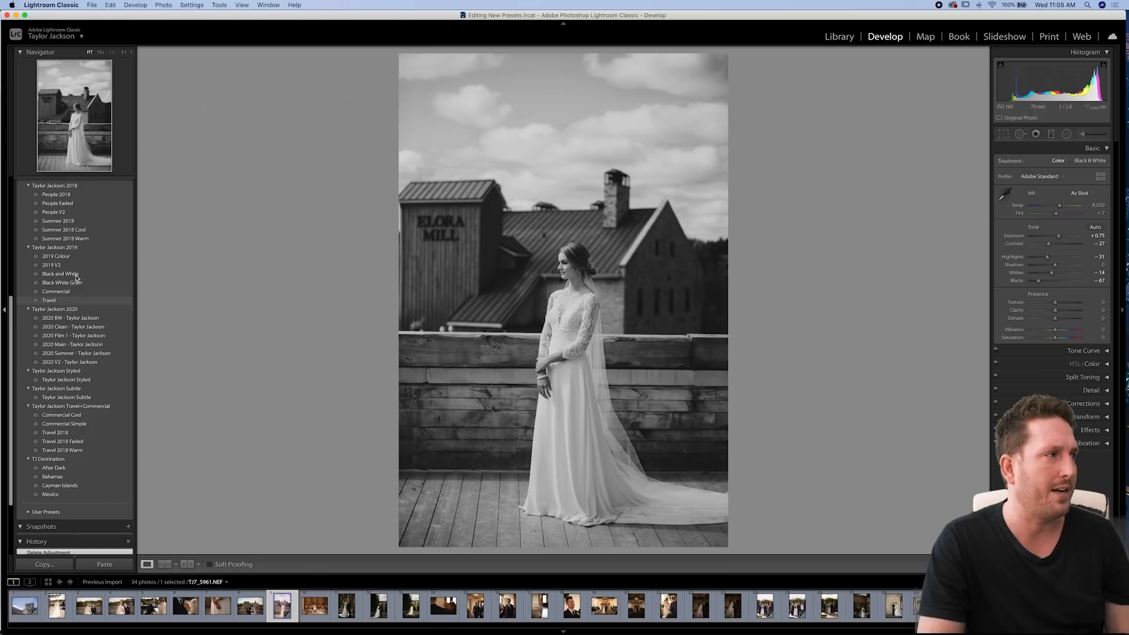
{"action": "left_click", "coordinate": [57, 468]}
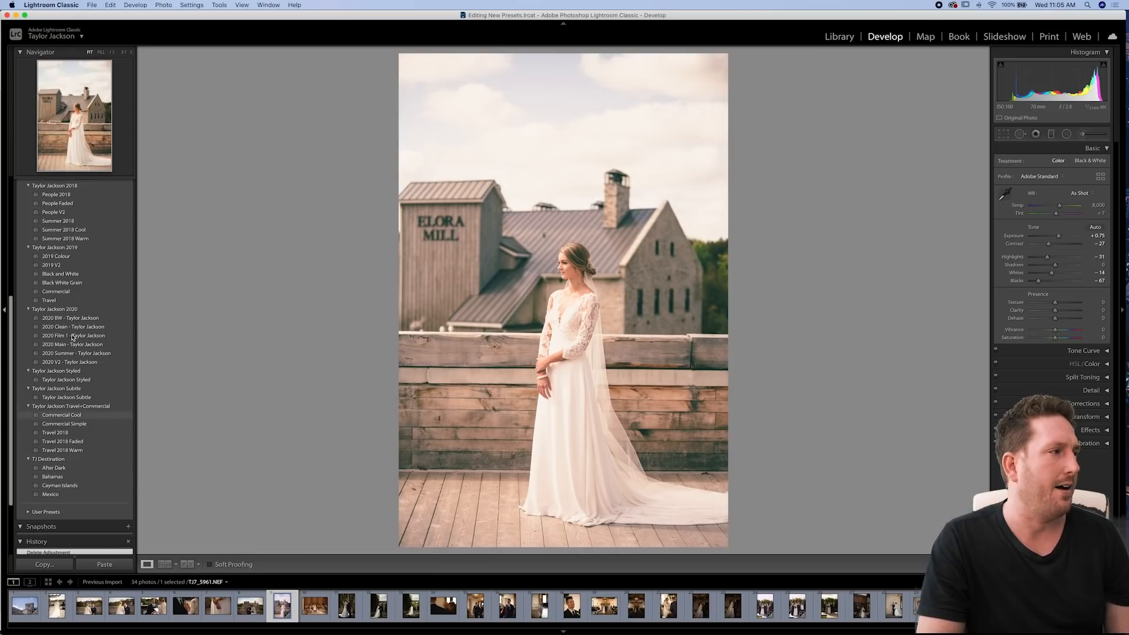
{"action": "left_click", "coordinate": [79, 319]}
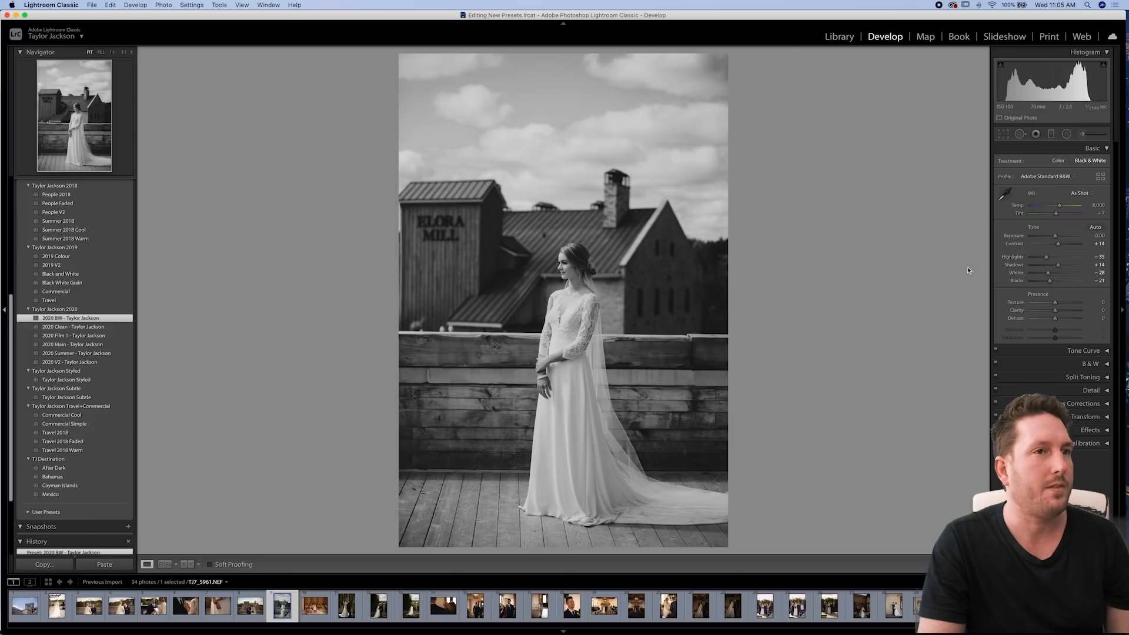
{"action": "left_click_drag", "start_coordinate": [1056, 238], "coordinate": [1059, 239]}
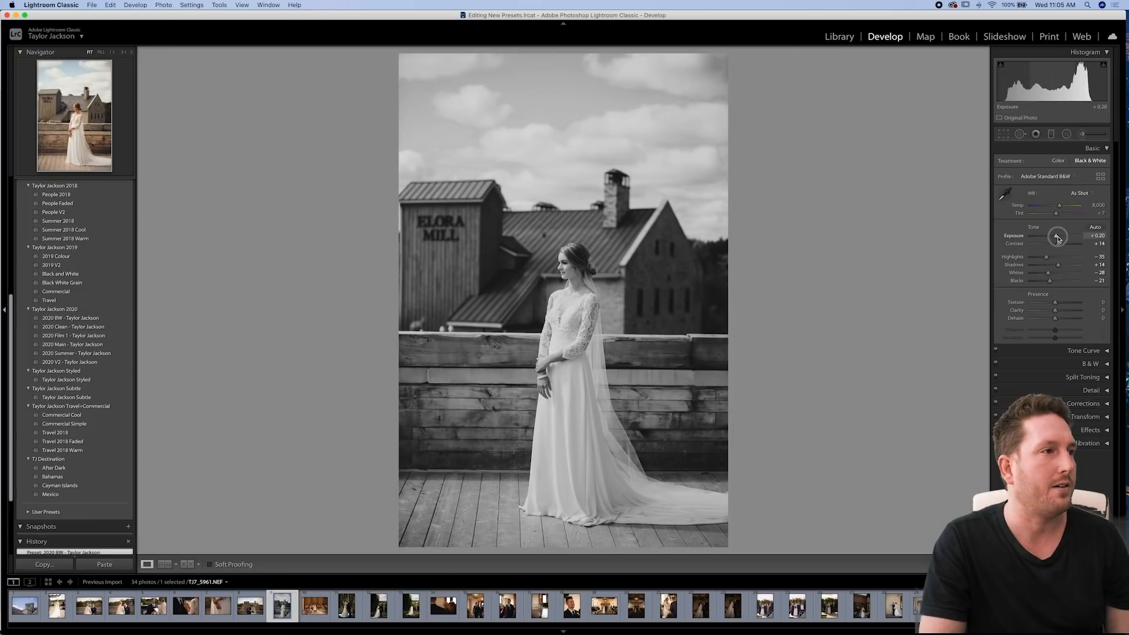
Apply the 2020 Clean preset to the bride portrait
{"action": "left_click", "coordinate": [65, 328]}
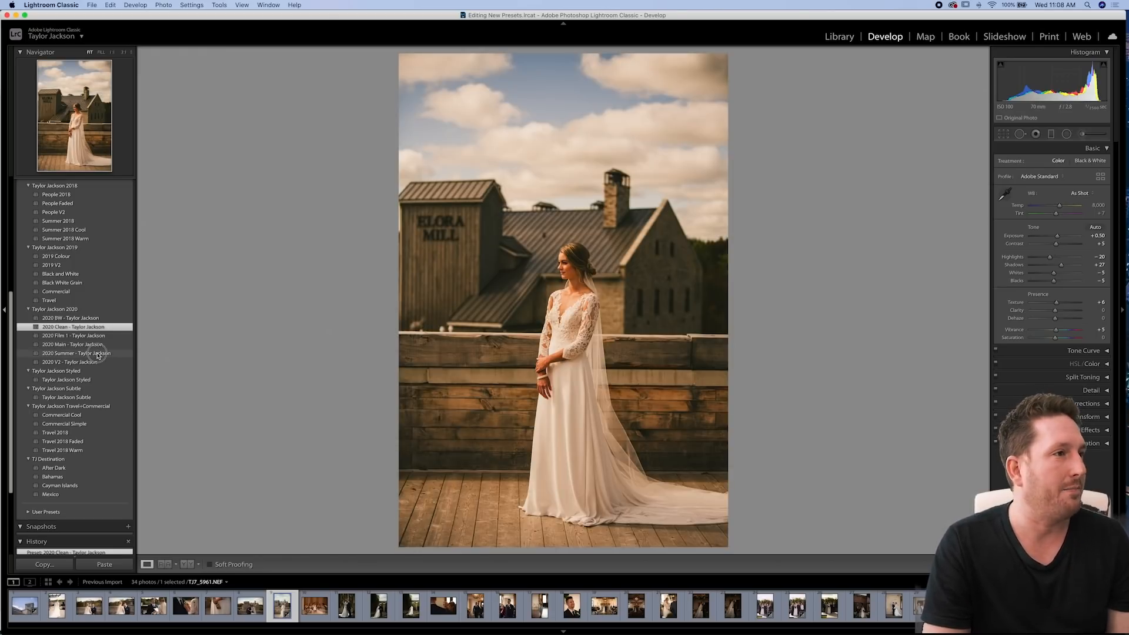
Apply the 2020 Summer preset to the bride portrait, with temperature 6,615 and exposure +0.30
{"action": "left_click", "coordinate": [98, 354]}
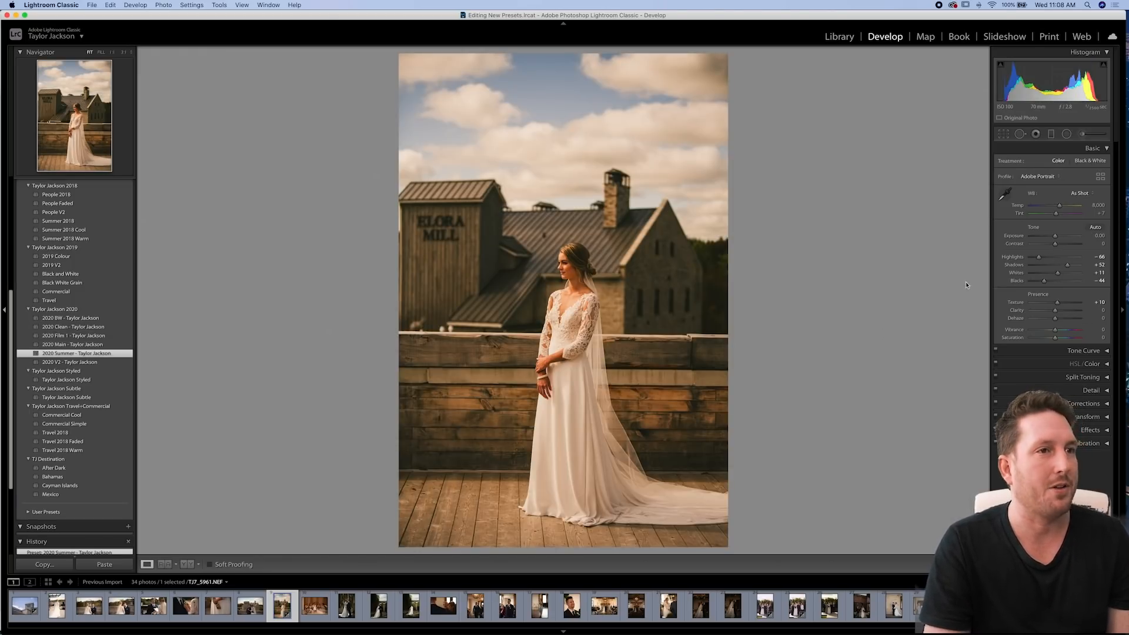
{"action": "left_click_drag", "start_coordinate": [1059, 206], "coordinate": [1056, 238]}
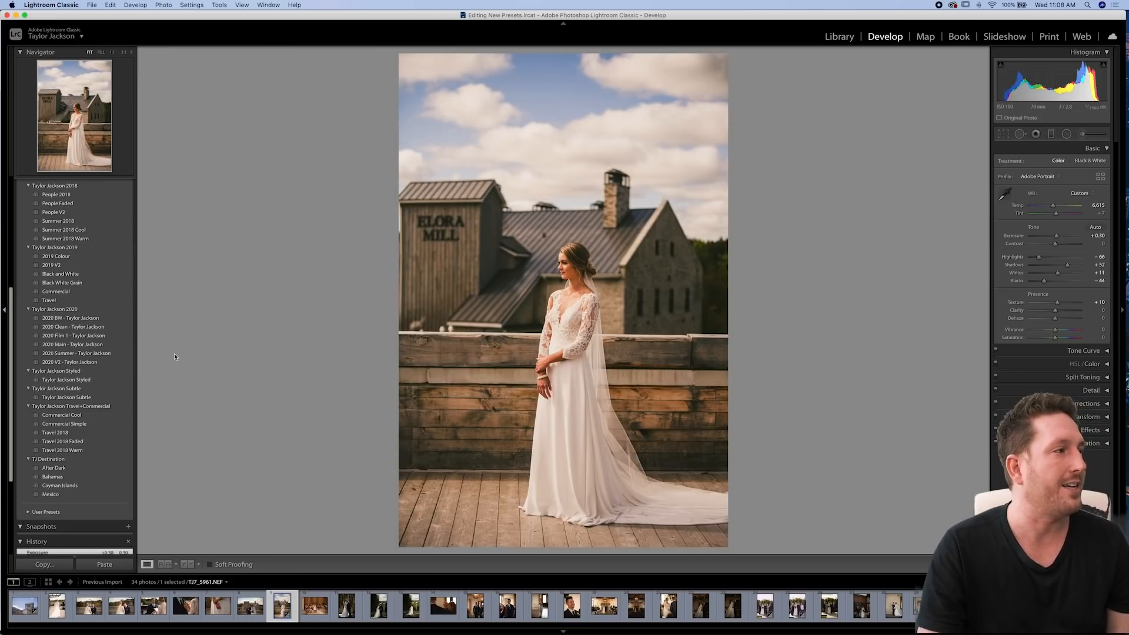
Preview the other 2020 presets and an older summer preset on the bride portrait to compare their looks
{"action": "left_click", "coordinate": [84, 362]}
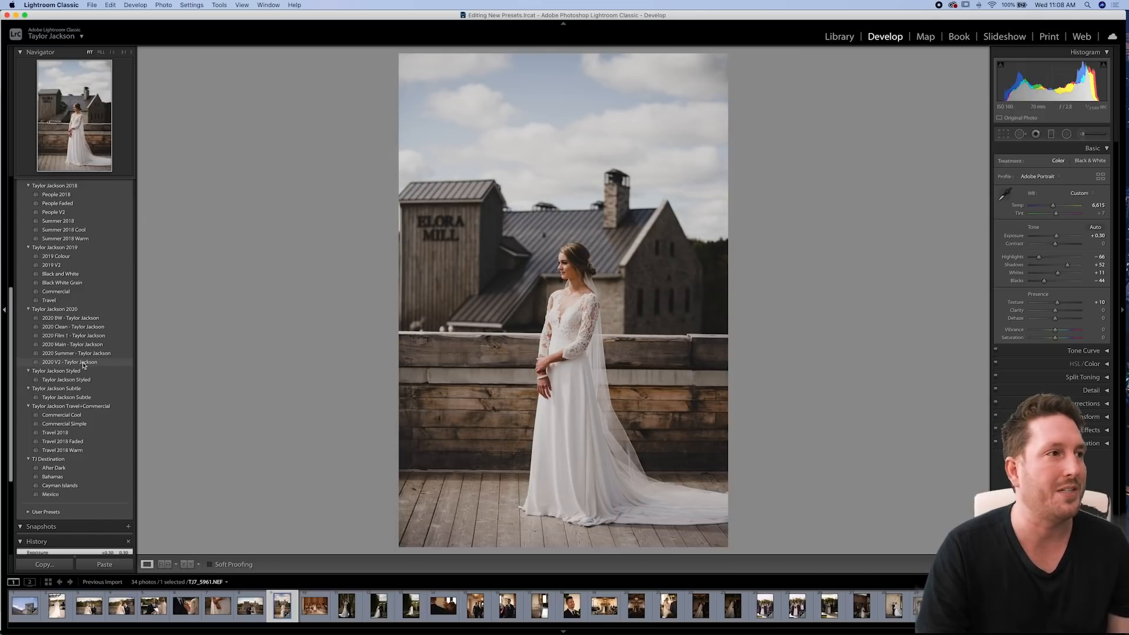
{"action": "left_click", "coordinate": [86, 345]}
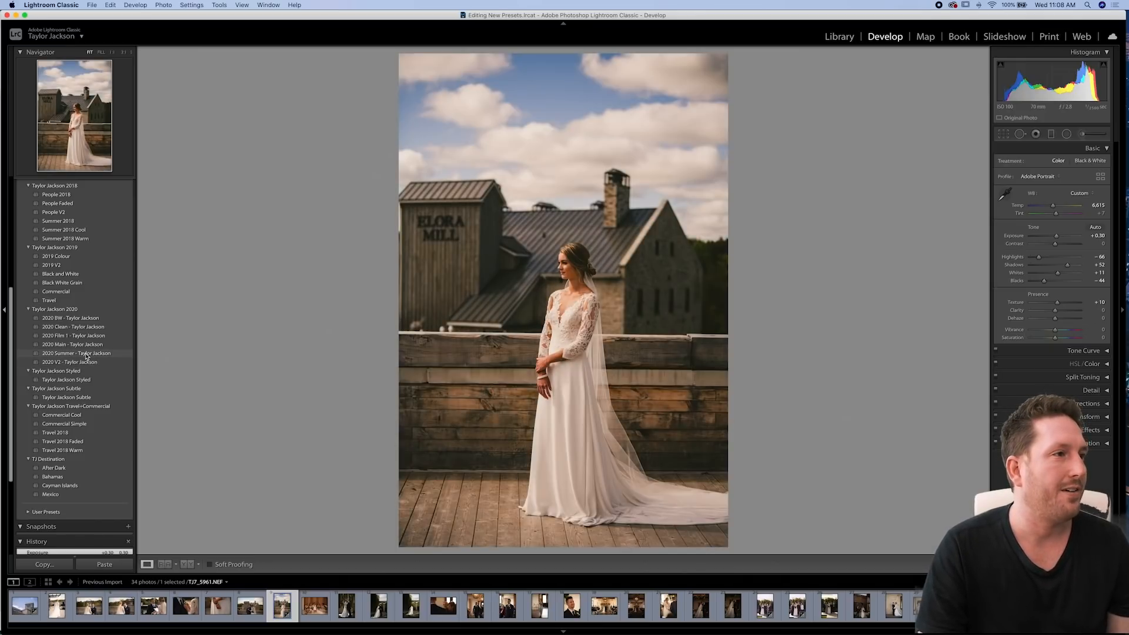
{"action": "left_click", "coordinate": [87, 345]}
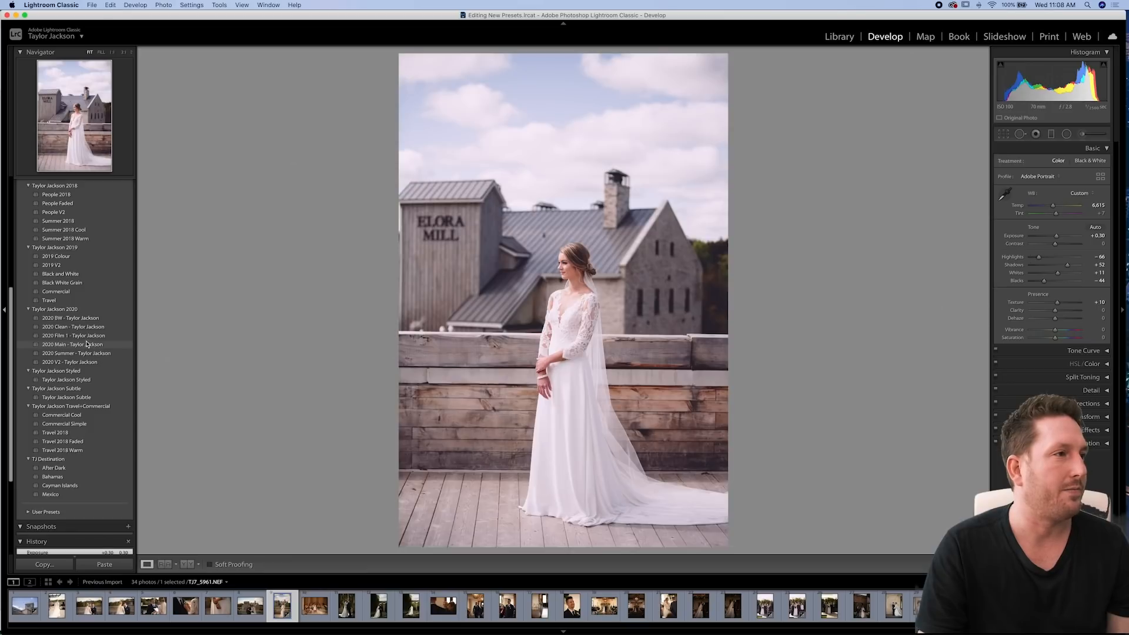
{"action": "left_click", "coordinate": [87, 336]}
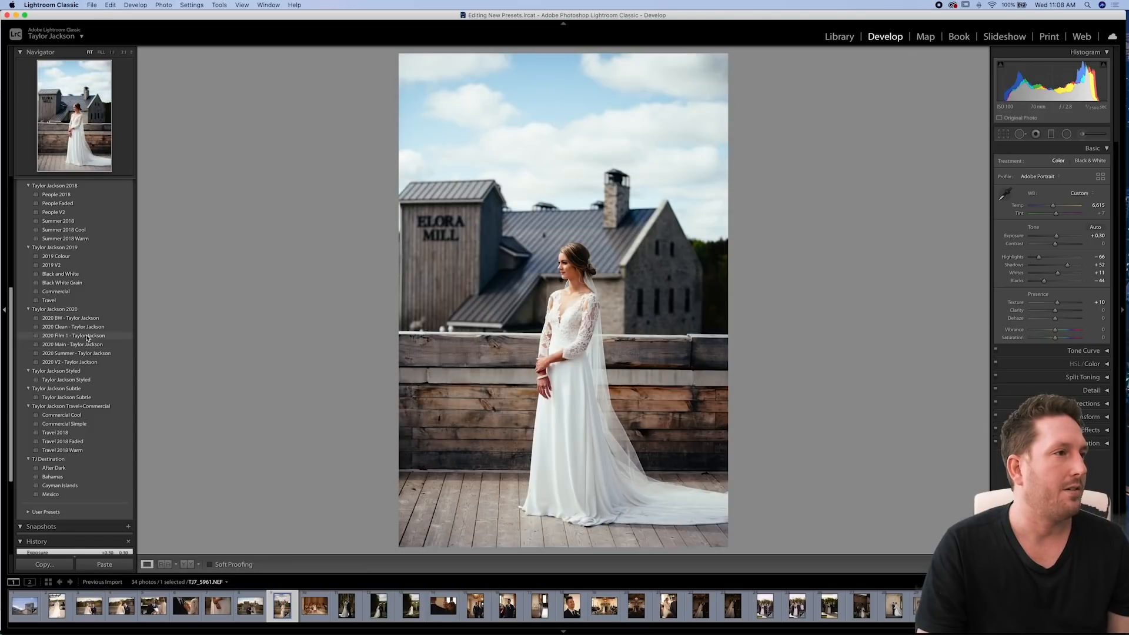
{"action": "left_click", "coordinate": [87, 328]}
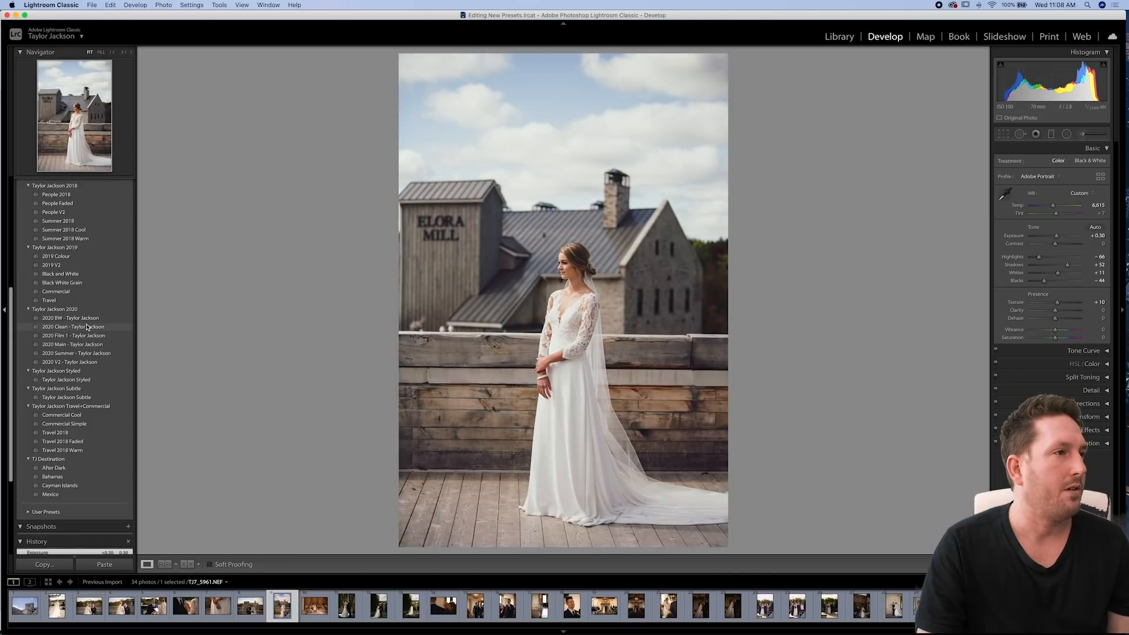
{"action": "left_click", "coordinate": [87, 321]}
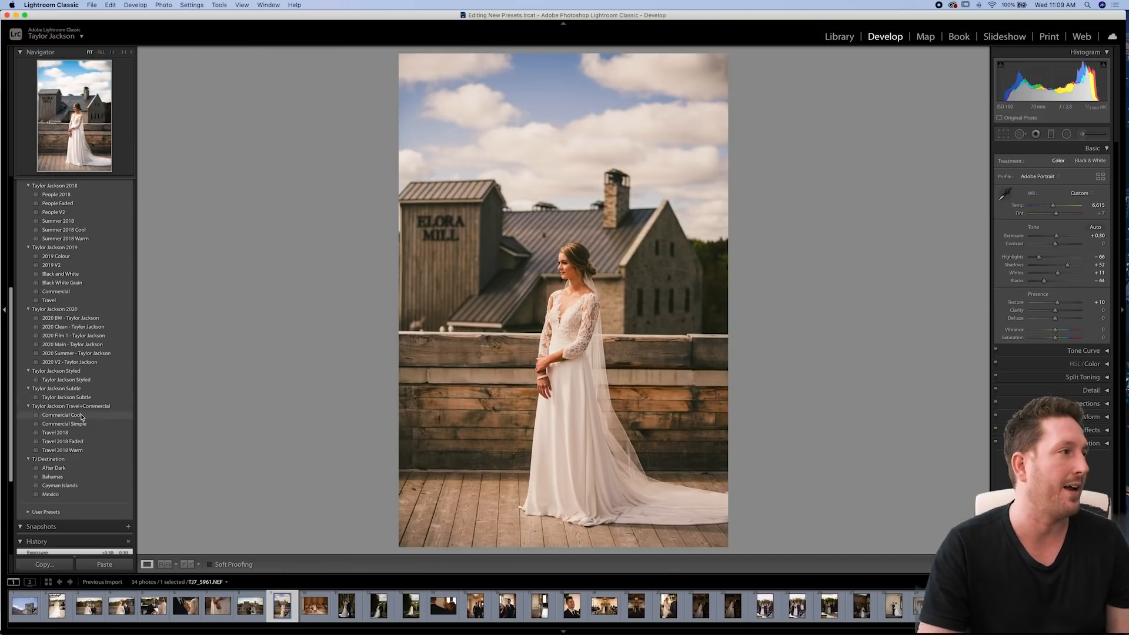
{"action": "left_click", "coordinate": [80, 231]}
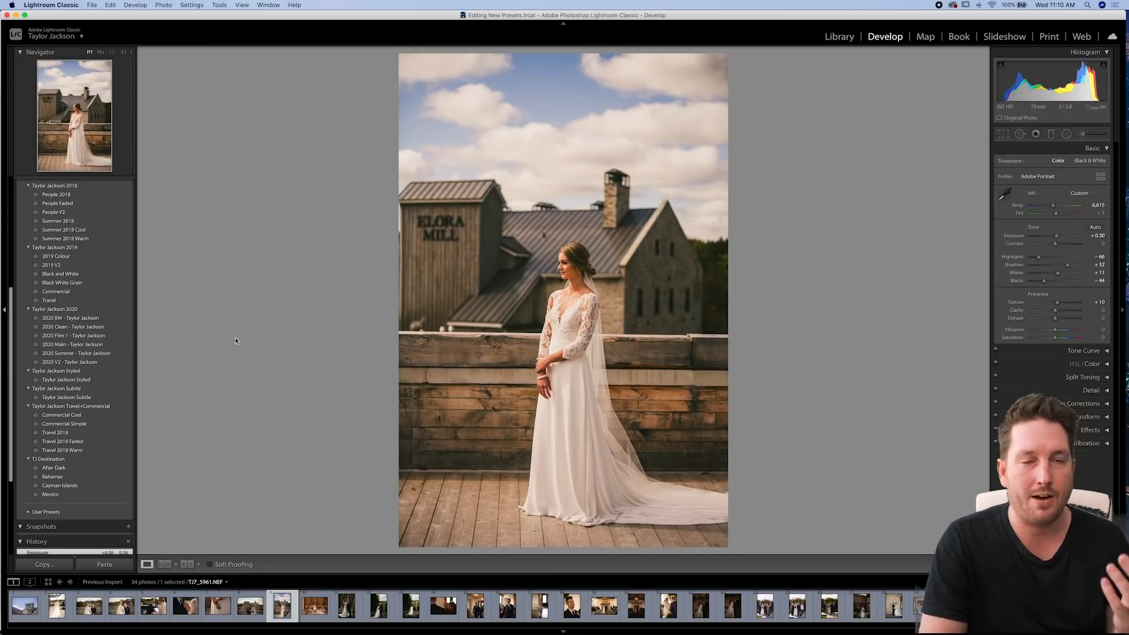
Apply the 2020 Main preset from the Elora Mill building shot with all photos selected, and reduce the selection to that shot
{"action": "left_click", "coordinate": [19, 612]}
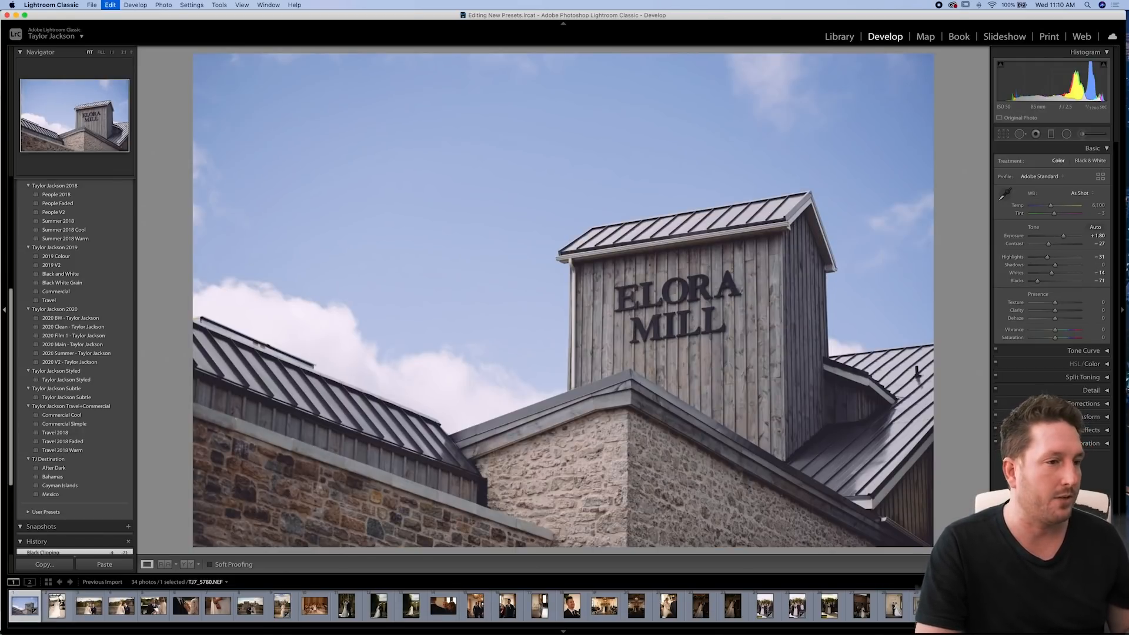
{"action": "key", "text": "super+a"}
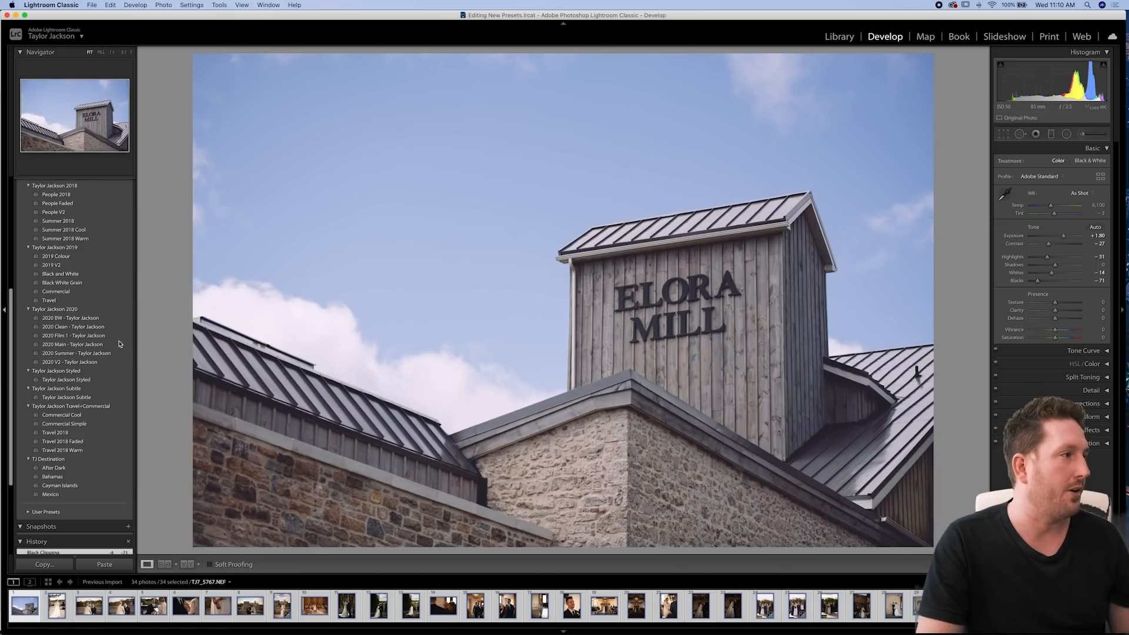
{"action": "left_click", "coordinate": [97, 345]}
{"action": "left_click", "coordinate": [87, 346]}
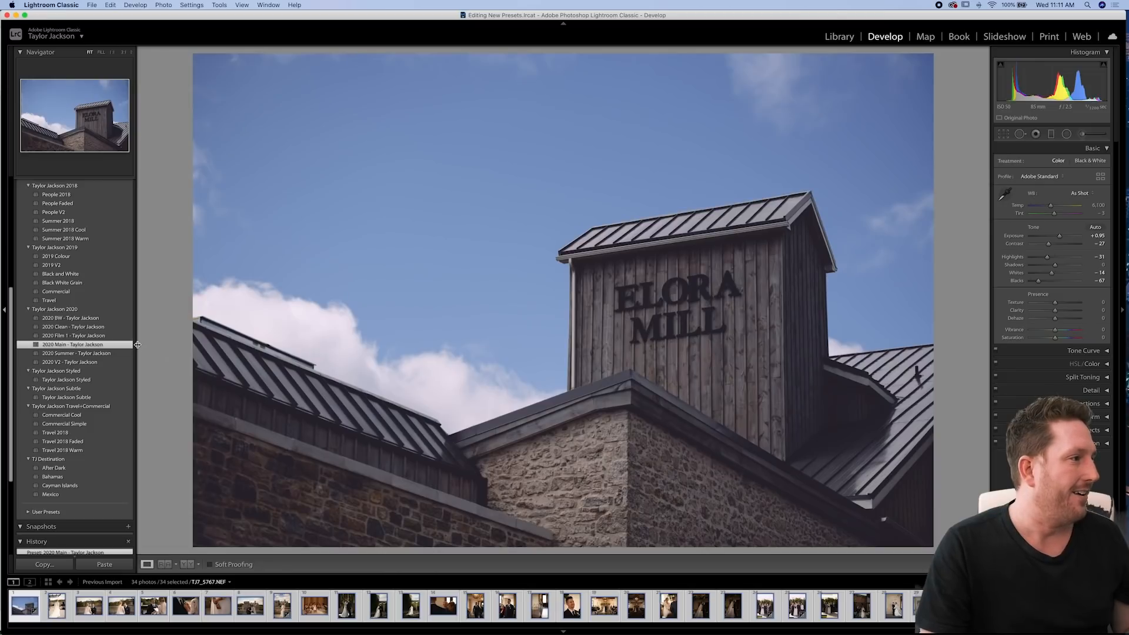
{"action": "left_click", "coordinate": [25, 595]}
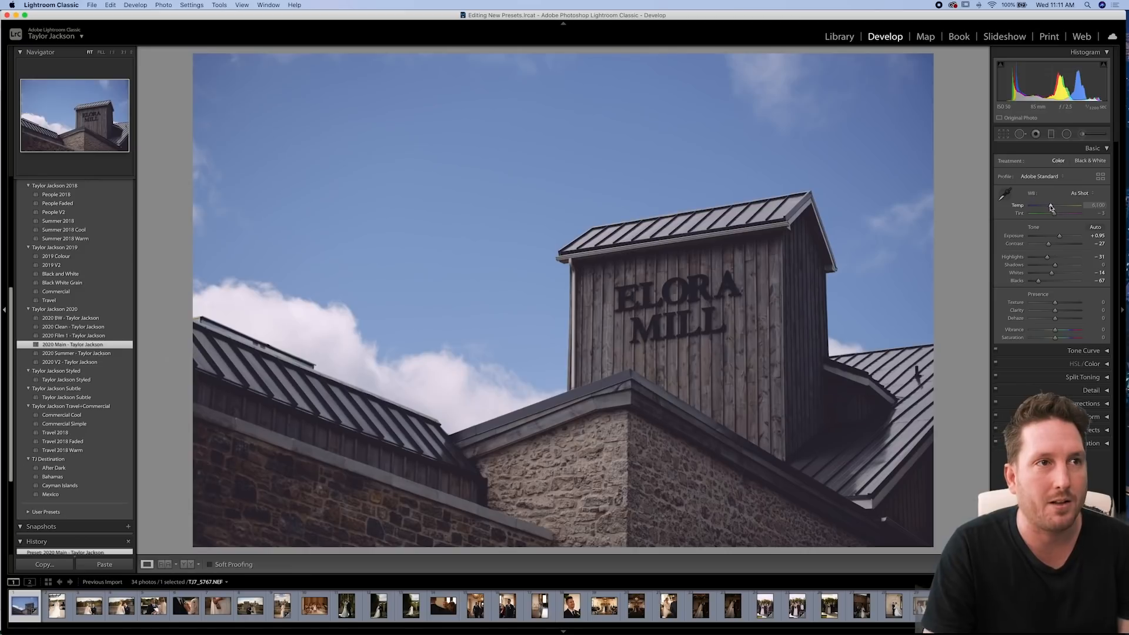
Try a temperature shift and a tint of +150 on the Elora Mill photo, and reset both settings
{"action": "mouse_move", "coordinate": [1050, 207]}
{"action": "left_mouse_down"}
{"action": "mouse_move", "coordinate": [1067, 206]}
{"action": "mouse_move", "coordinate": [1043, 208]}
{"action": "left_mouse_up"}
{"action": "double_click", "coordinate": [1018, 205]}
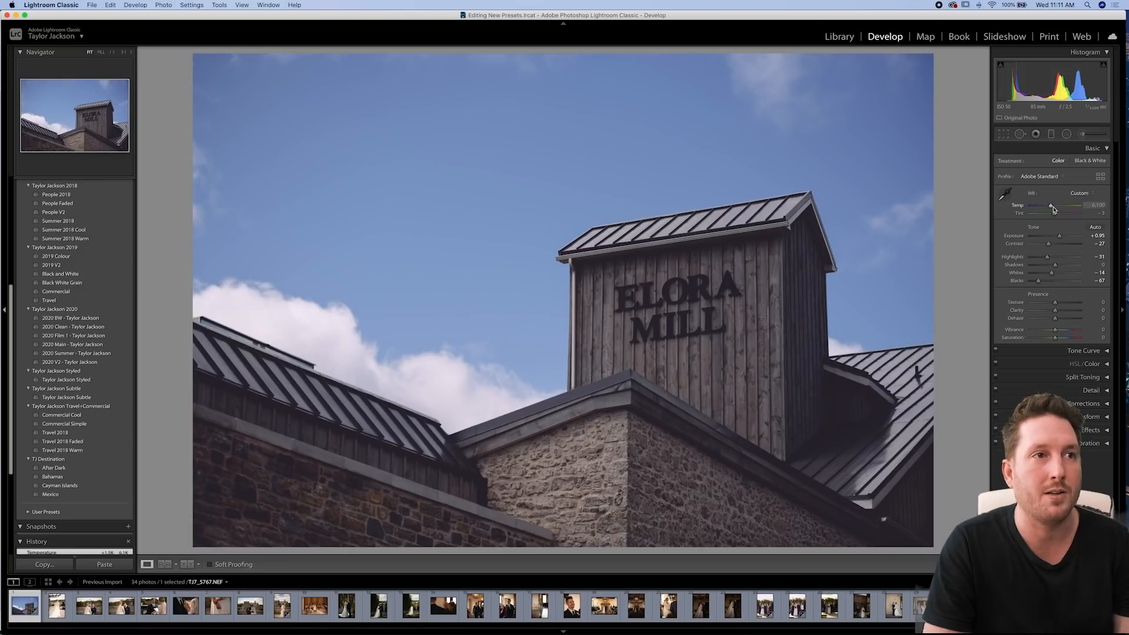
{"action": "left_click_drag", "start_coordinate": [1054, 213], "coordinate": [1092, 219]}
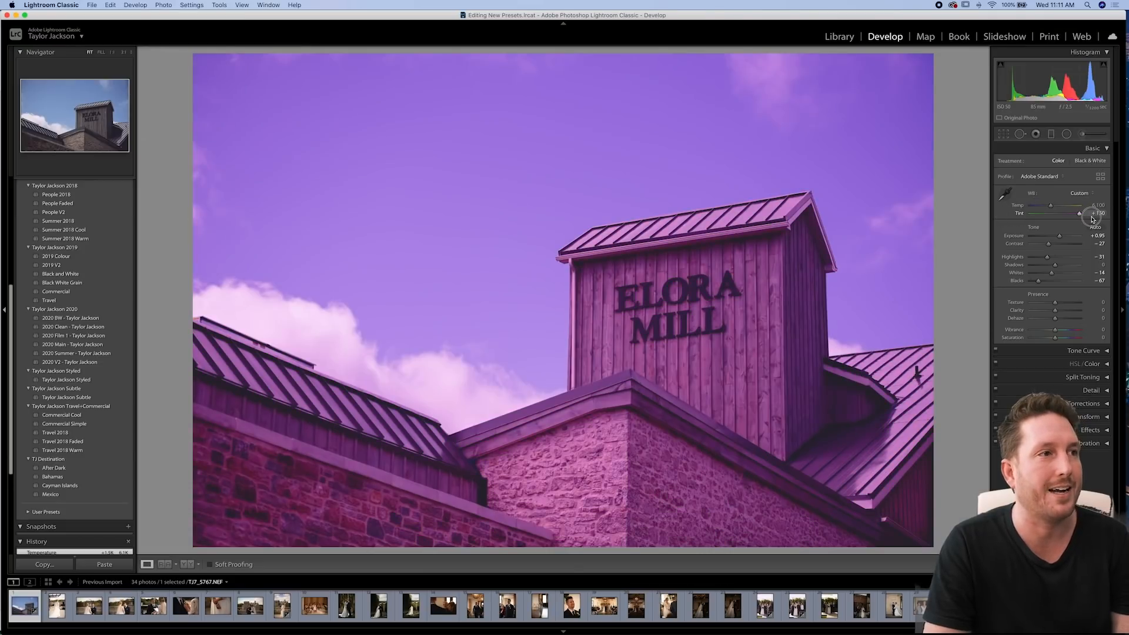
{"action": "double_click", "coordinate": [1019, 214]}
Raise the Elora Mill photo's exposure to +1.25, try resetting it to 0.00 and undo that reset
{"action": "mouse_move", "coordinate": [1059, 235]}
{"action": "left_mouse_down"}
{"action": "mouse_move", "coordinate": [1036, 235]}
{"action": "mouse_move", "coordinate": [1068, 238]}
{"action": "mouse_move", "coordinate": [1017, 236]}
{"action": "mouse_move", "coordinate": [1088, 239]}
{"action": "mouse_move", "coordinate": [1060, 237]}
{"action": "left_mouse_up"}
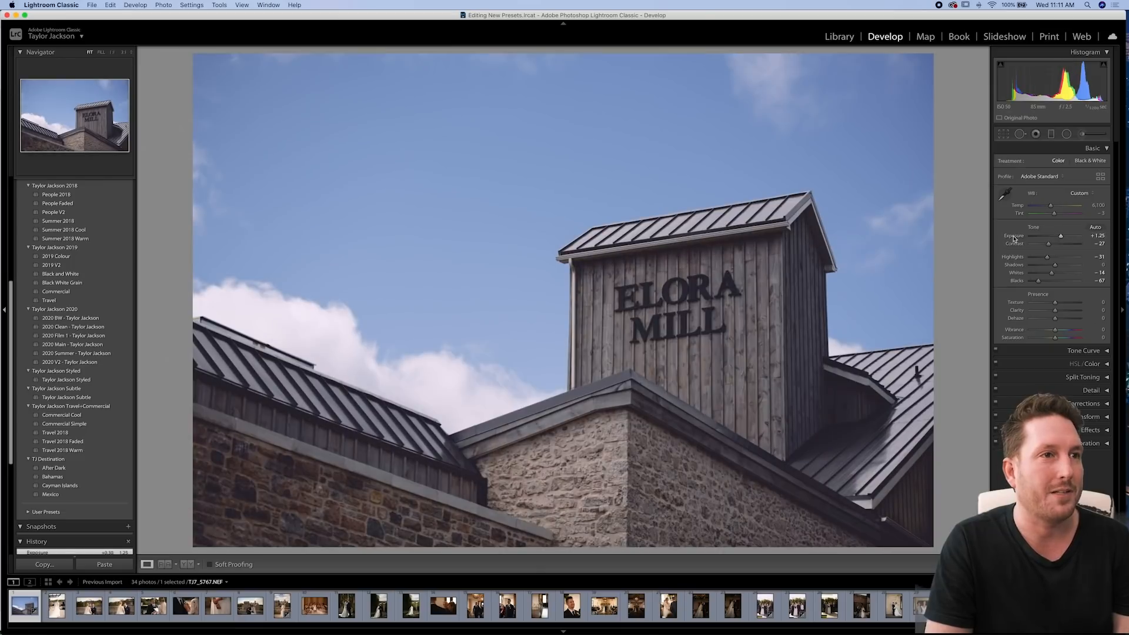
{"action": "double_click", "coordinate": [1005, 237]}
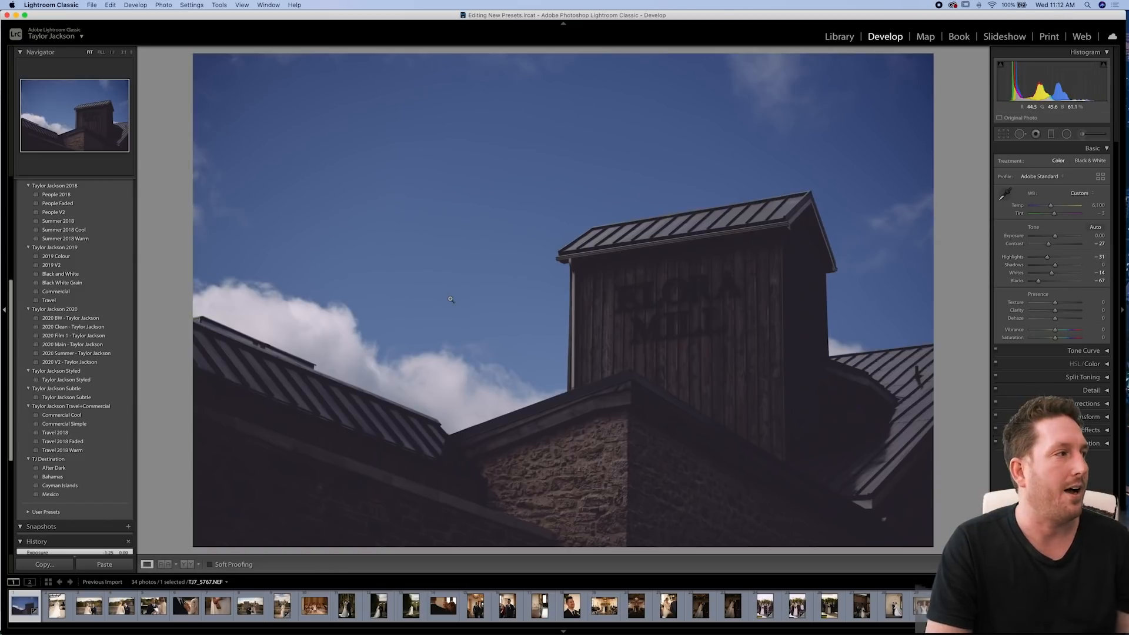
{"action": "key", "text": "super+z"}
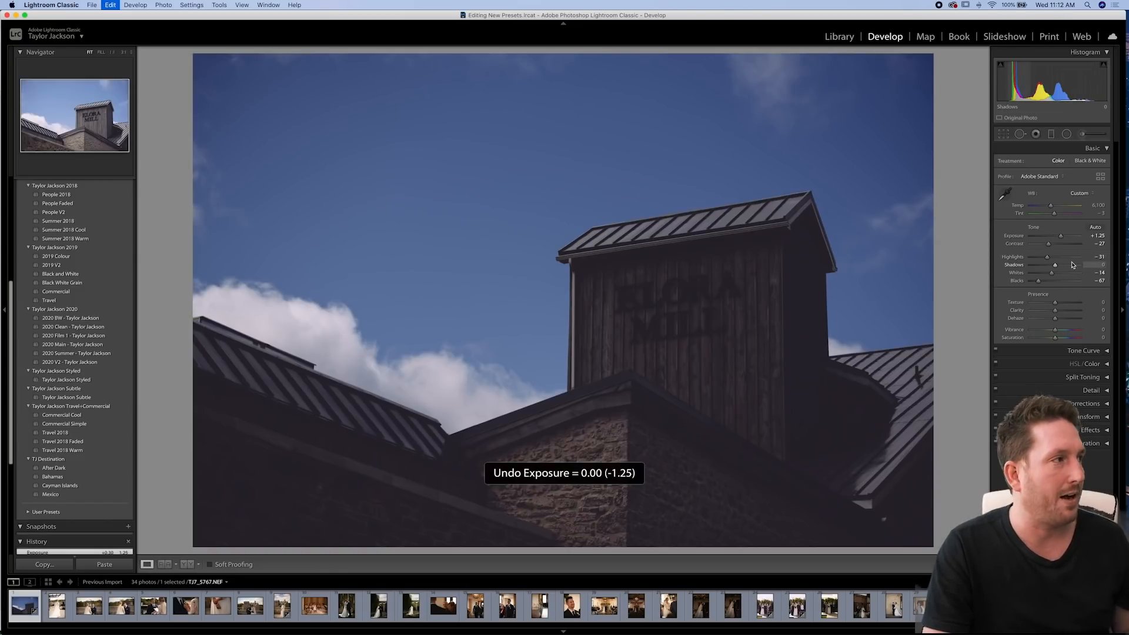
Try highlights at -100 and +100 and extreme shadows on the Elora Mill photo, and reset both to 0
{"action": "left_click_drag", "start_coordinate": [1046, 257], "coordinate": [1012, 259]}
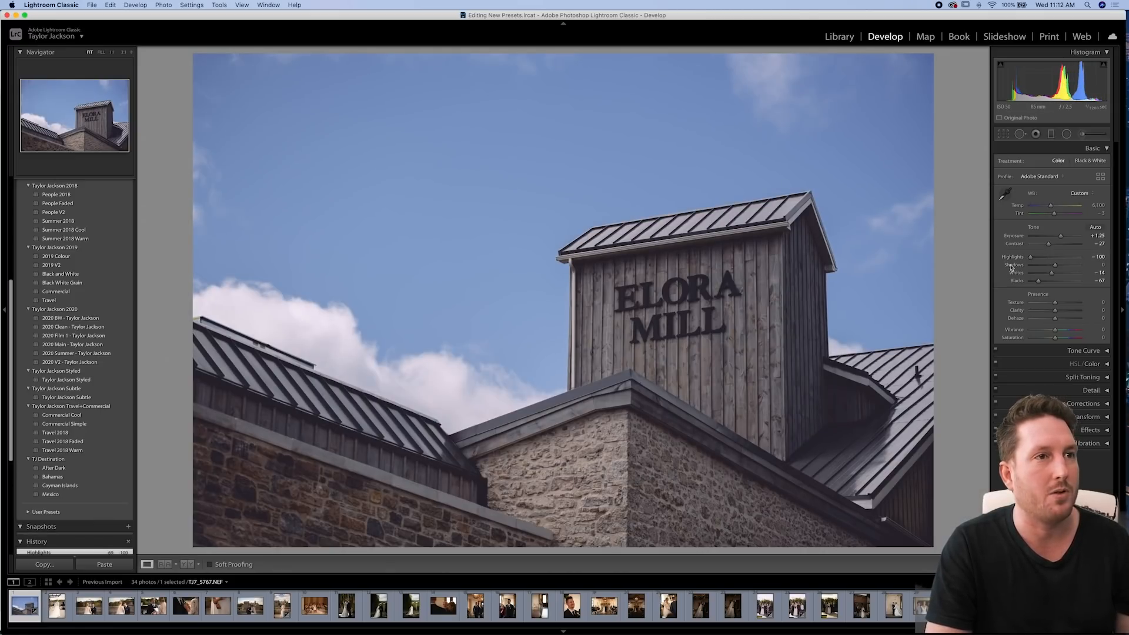
{"action": "left_click_drag", "start_coordinate": [1030, 257], "coordinate": [1117, 260]}
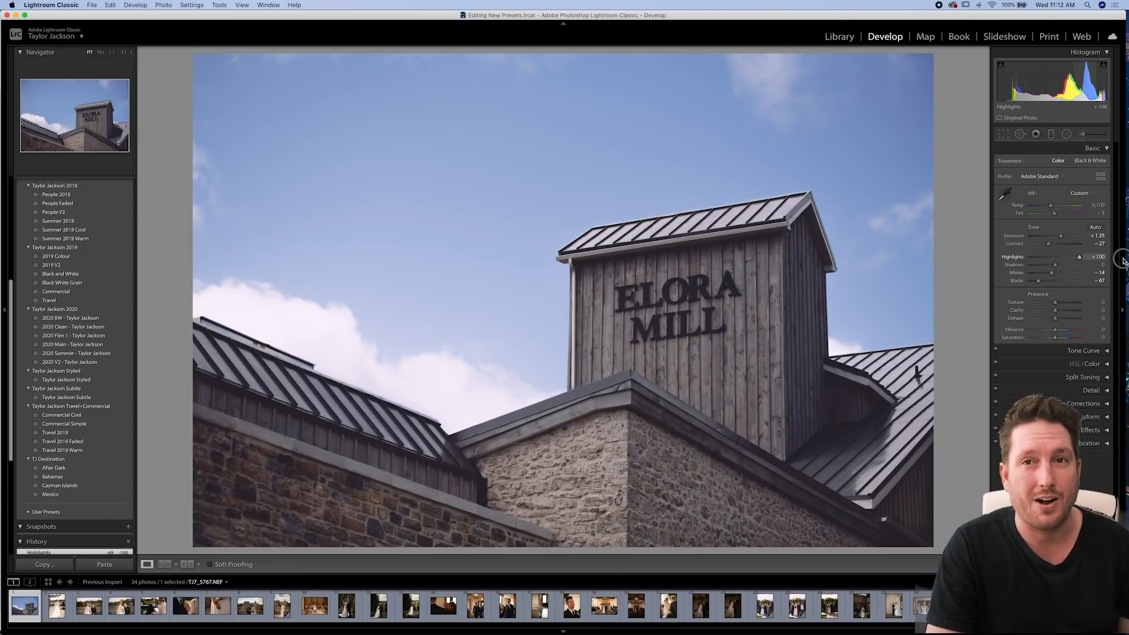
{"action": "left_click_drag", "start_coordinate": [1123, 260], "coordinate": [1001, 256]}
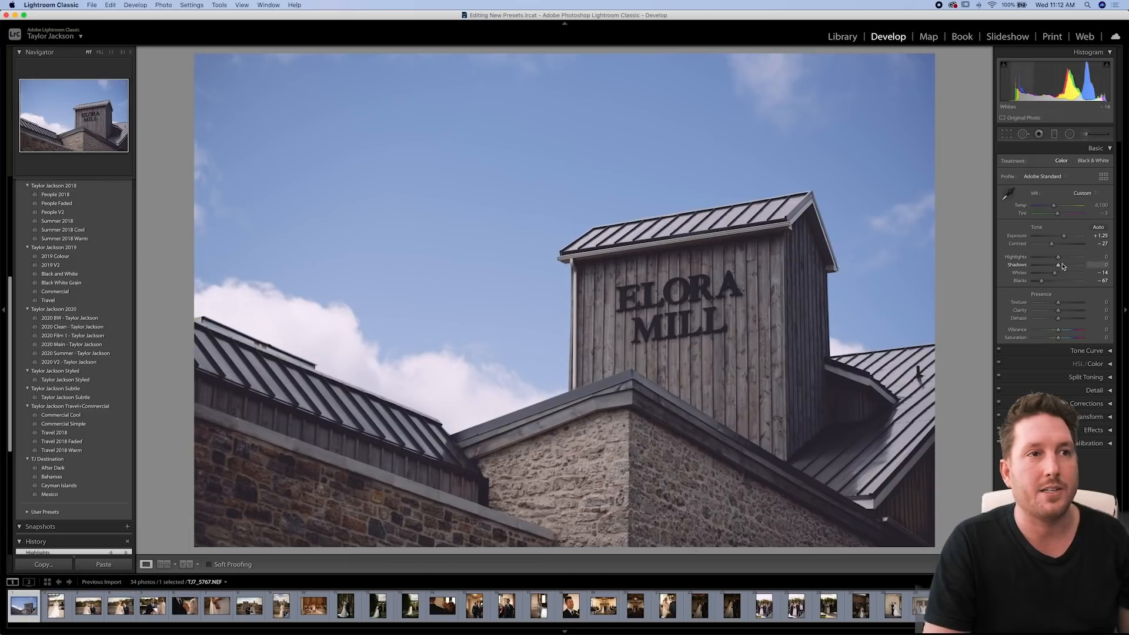
{"action": "left_click_drag", "start_coordinate": [1059, 265], "coordinate": [1106, 275]}
{"action": "double_click", "coordinate": [1016, 264]}
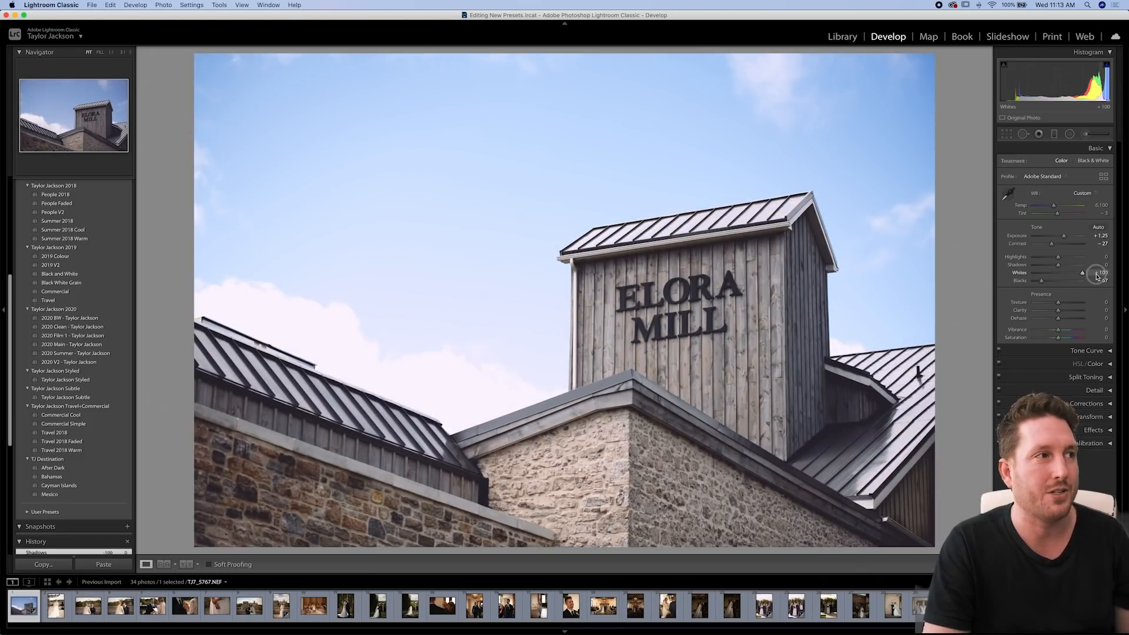
Try extreme whites and blacks on the Elora Mill photo, and settle on whites +16 and blacks -48
{"action": "double_click", "coordinate": [1082, 273], "text": "shift"}
{"action": "mouse_move", "coordinate": [1082, 274]}
{"action": "left_mouse_down"}
{"action": "mouse_move", "coordinate": [1094, 275]}
{"action": "mouse_move", "coordinate": [1031, 283]}
{"action": "mouse_move", "coordinate": [1095, 284]}
{"action": "left_mouse_up"}
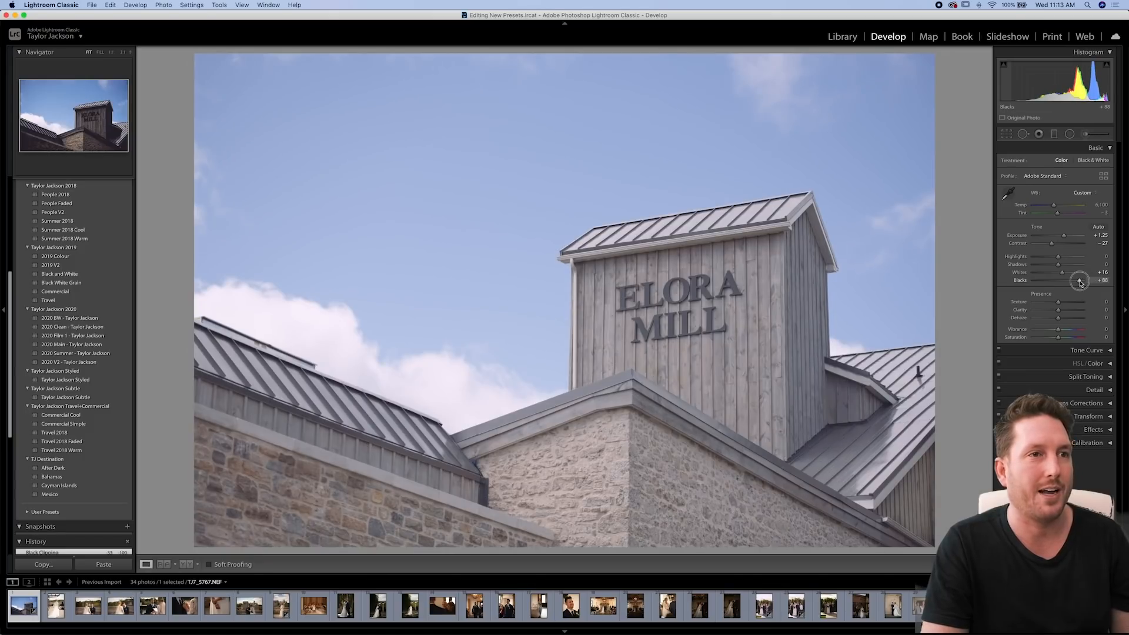
{"action": "left_click_drag", "start_coordinate": [1095, 282], "coordinate": [1037, 280]}
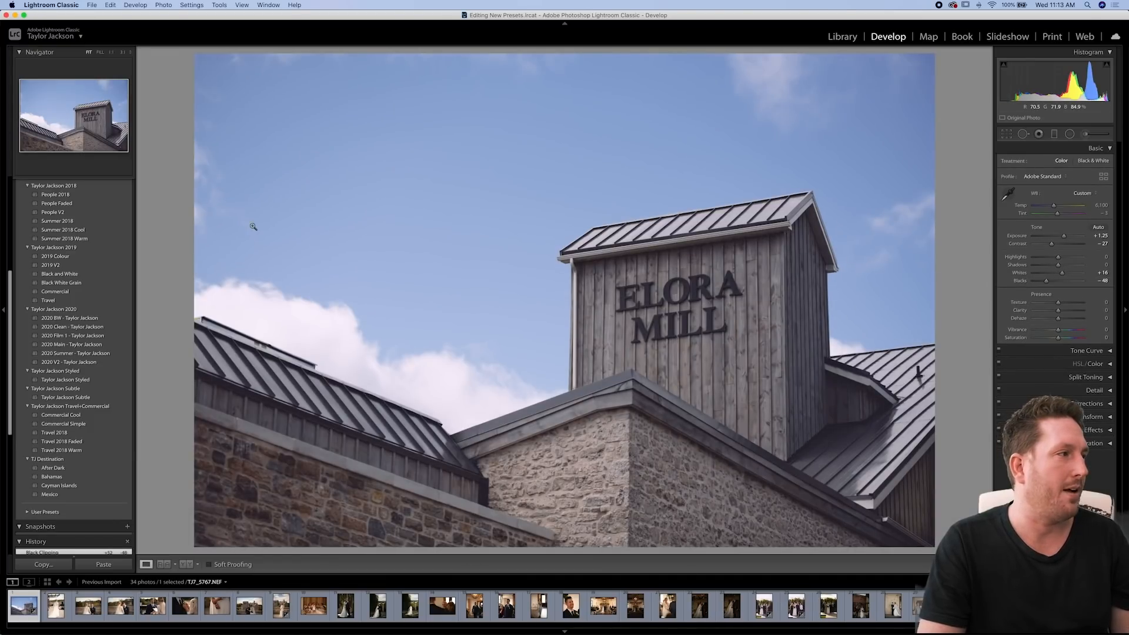
Reapply the 2020 Main preset to the Elora Mill photo, and adjust the grain amount and return it to 0
{"action": "left_click", "coordinate": [95, 345]}
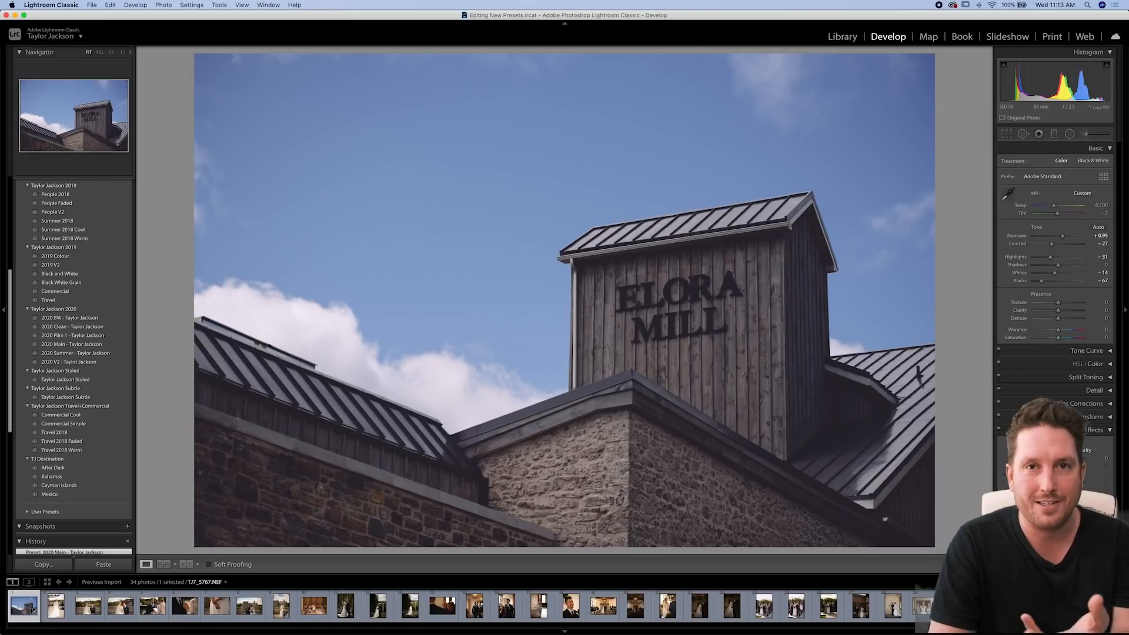
{"action": "left_click_drag", "start_coordinate": [1032, 512], "coordinate": [1038, 512]}
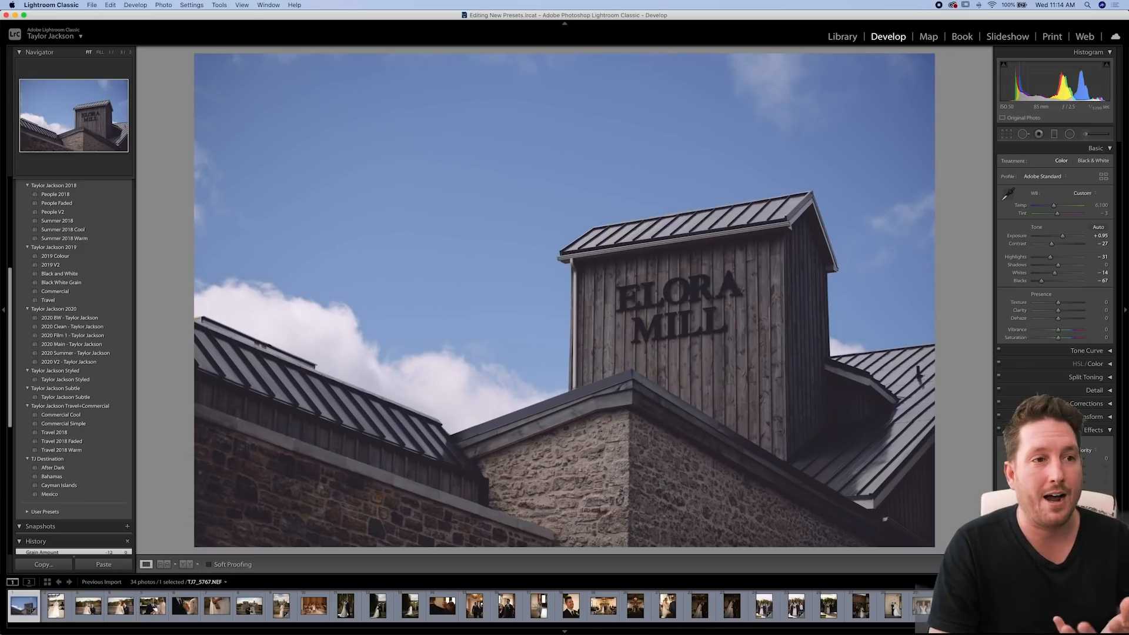
{"action": "left_click", "coordinate": [1101, 432]}
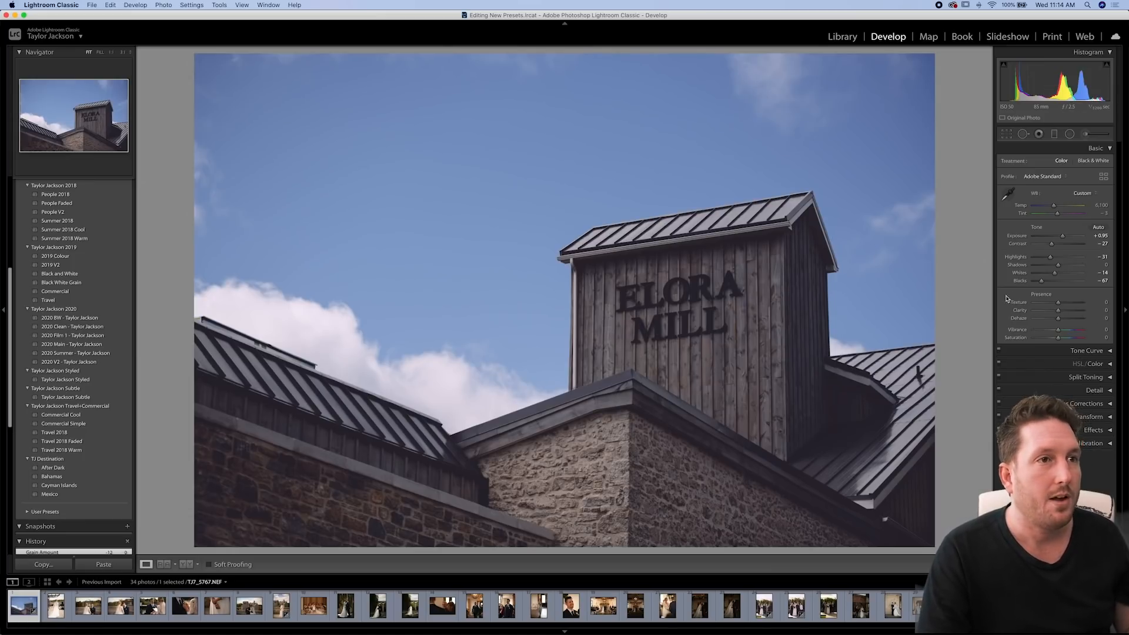
Try texture +49, clarity +100 and strong dehaze on the Elora Mill photo, and reset all three to 0
{"action": "left_click_drag", "start_coordinate": [1059, 303], "coordinate": [1097, 314]}
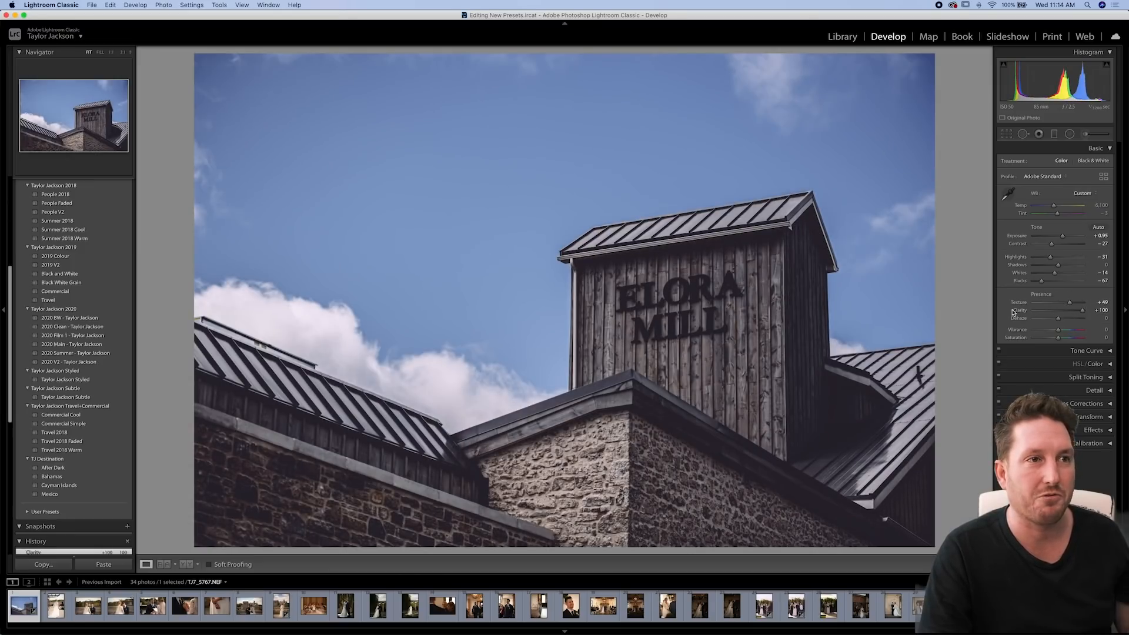
{"action": "double_click", "coordinate": [1021, 311]}
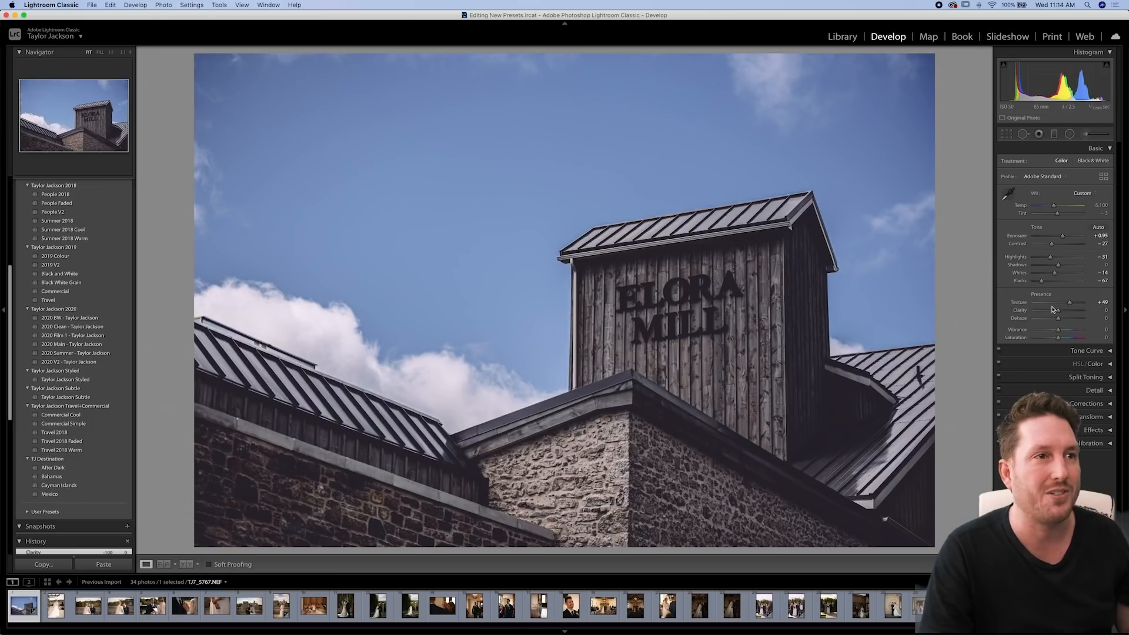
{"action": "left_click_drag", "start_coordinate": [1069, 302], "coordinate": [1098, 320]}
{"action": "left_click_drag", "start_coordinate": [1104, 321], "coordinate": [1058, 321]}
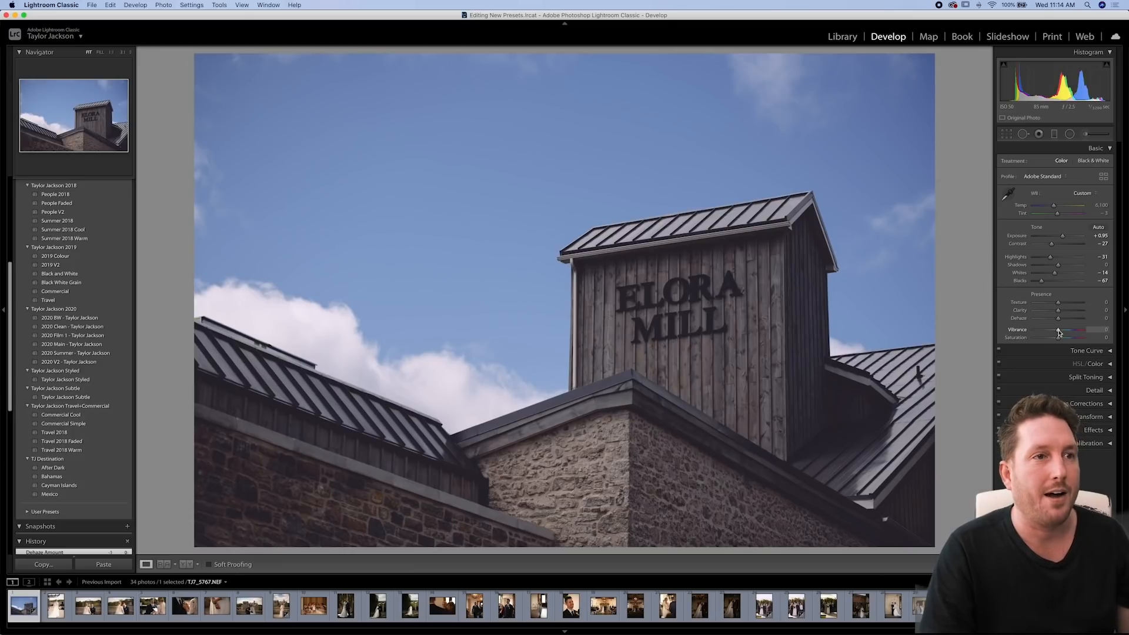
Try vibrance and saturation boosts, including saturation +100 and vibrance +14 with saturation +25, and clear them by reapplying the 2020 Main preset
{"action": "mouse_move", "coordinate": [1062, 332]}
{"action": "left_mouse_down"}
{"action": "mouse_move", "coordinate": [1081, 331]}
{"action": "mouse_move", "coordinate": [1059, 331]}
{"action": "left_mouse_up"}
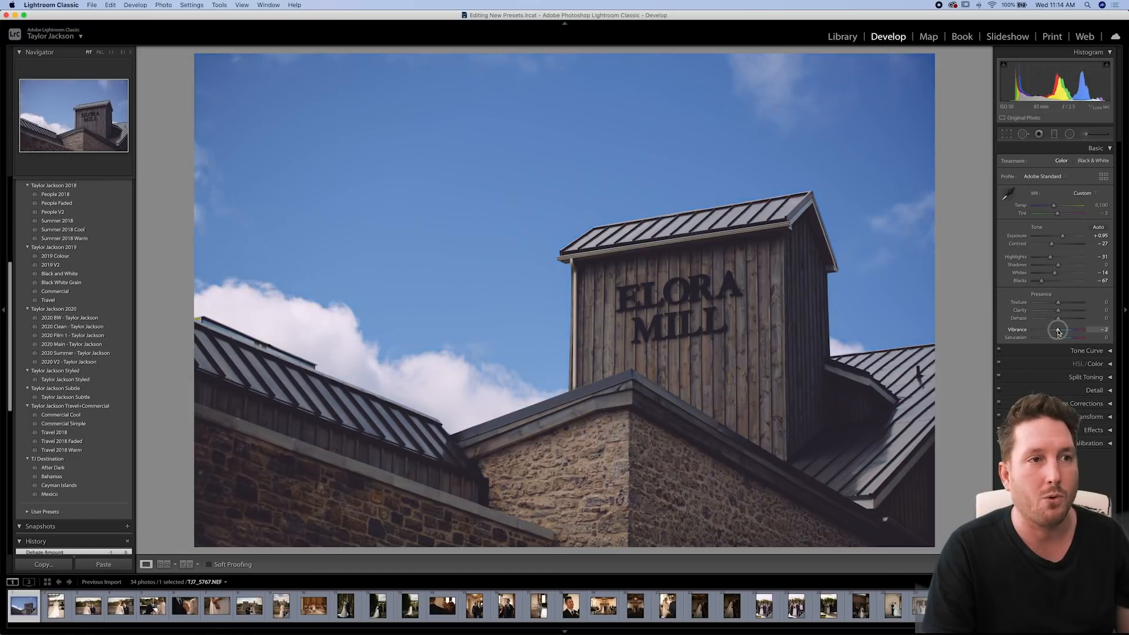
{"action": "double_click", "coordinate": [1016, 330]}
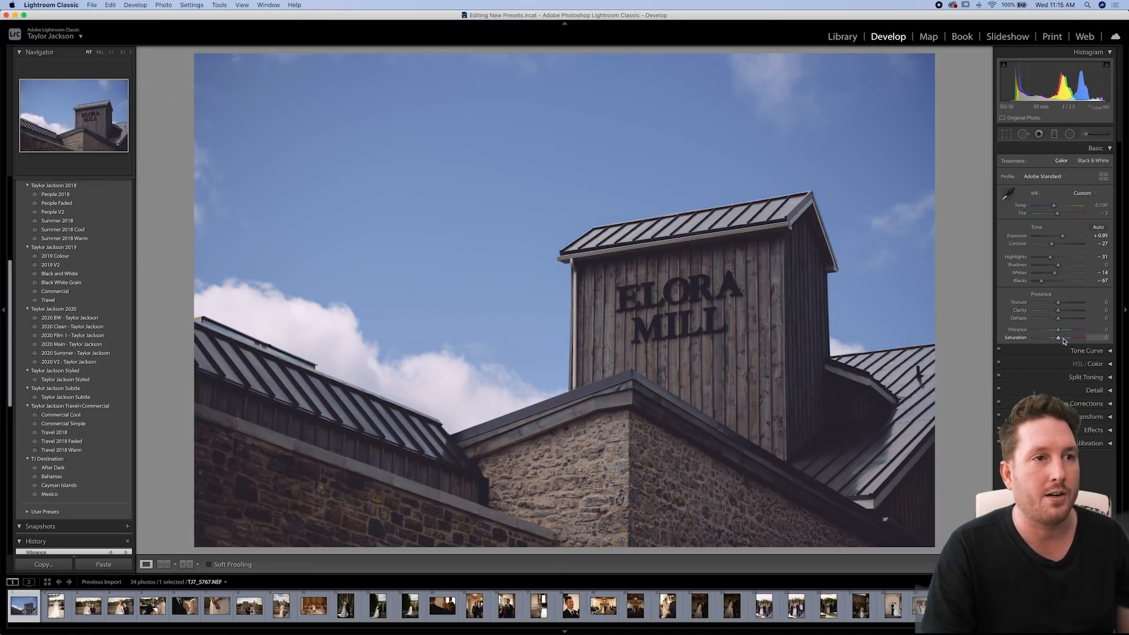
{"action": "left_click_drag", "start_coordinate": [1059, 338], "coordinate": [1088, 339]}
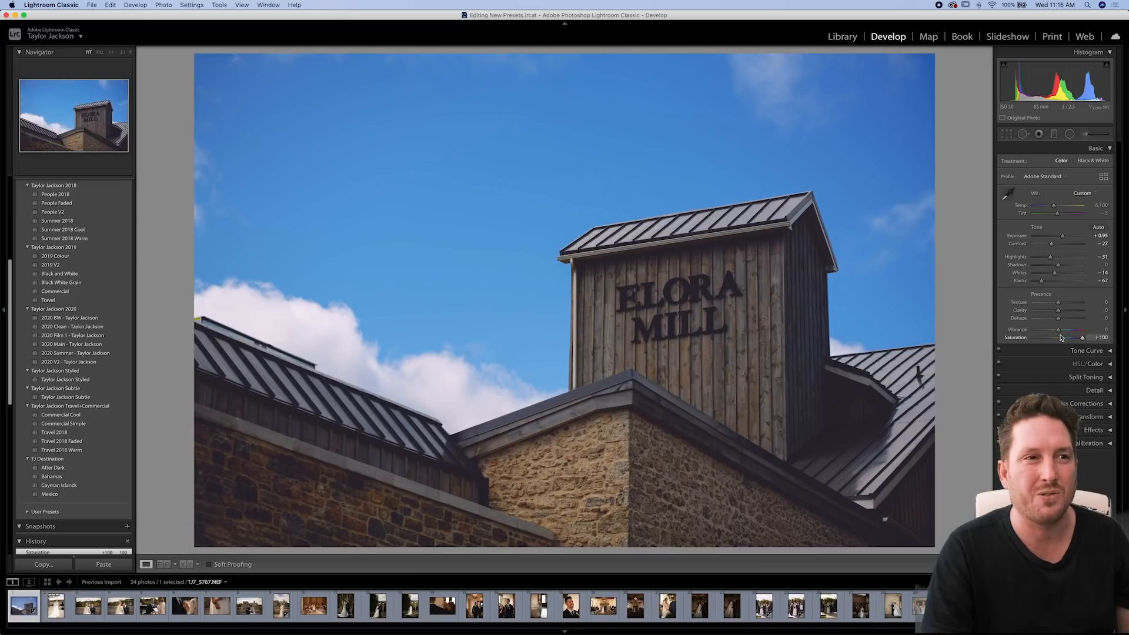
{"action": "double_click", "coordinate": [1016, 337]}
{"action": "left_click_drag", "start_coordinate": [1058, 333], "coordinate": [1063, 333]}
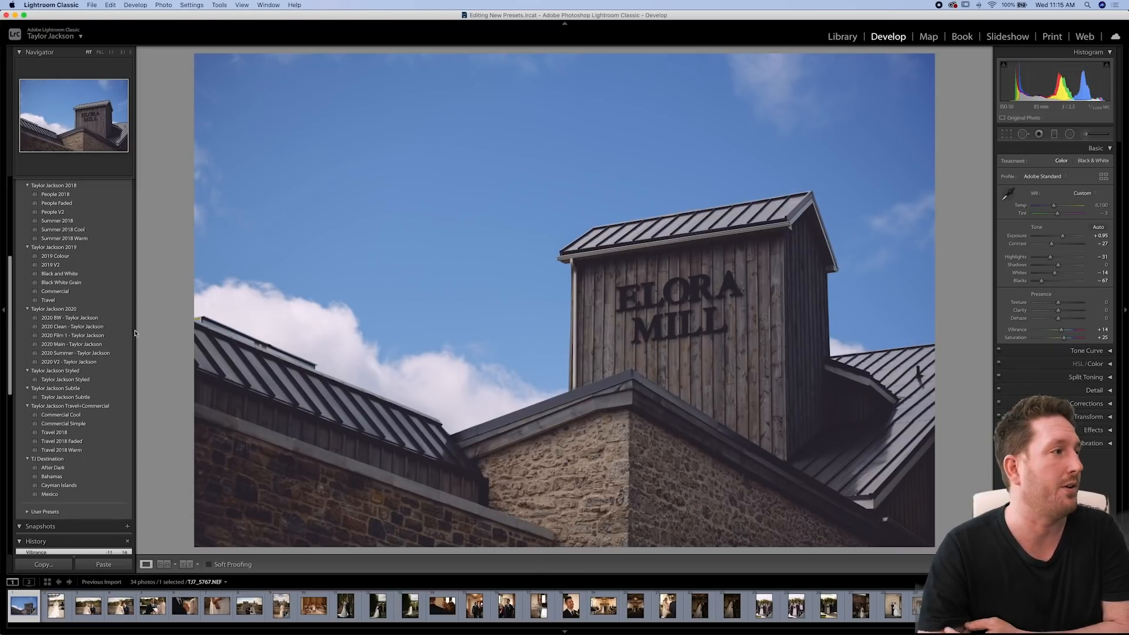
{"action": "left_click", "coordinate": [86, 345]}
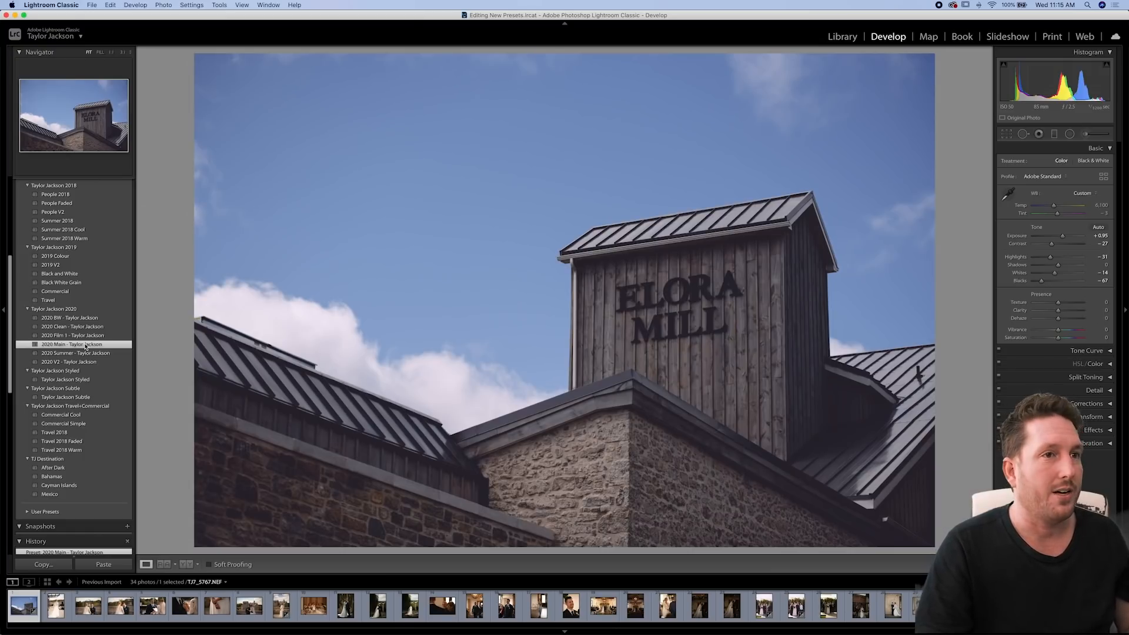
Synchronize the Elora Mill photo's develop settings to all photos in the filmstrip, leaving out white balance, local adjustments and crop
{"action": "key", "text": "super+a"}
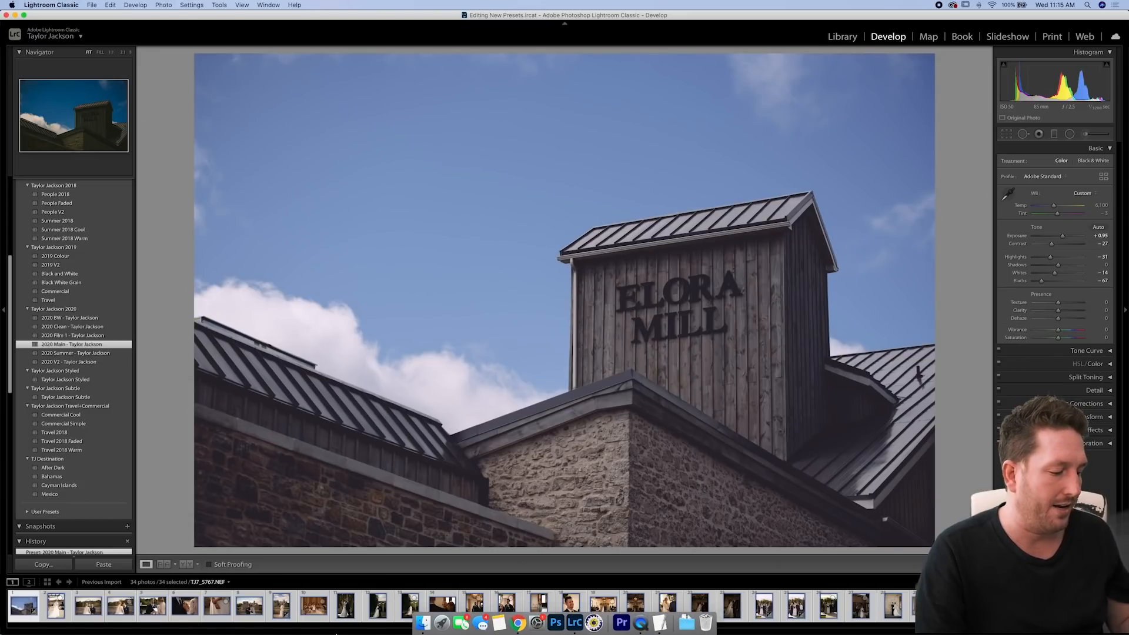
{"action": "key", "text": "super+shift+s"}
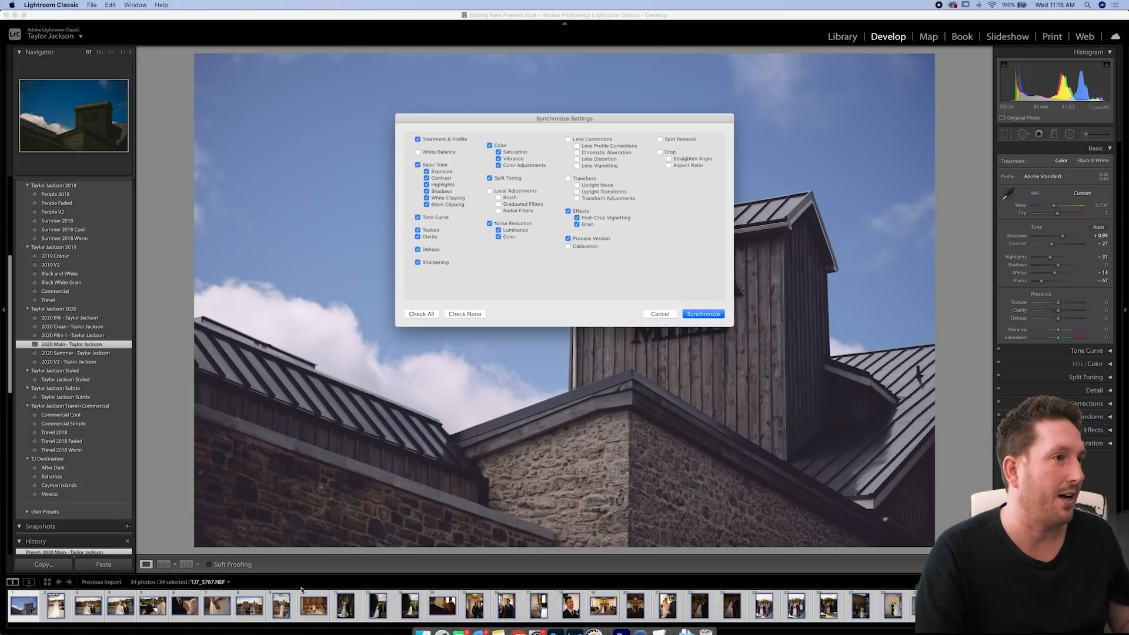
{"action": "left_click", "coordinate": [660, 315]}
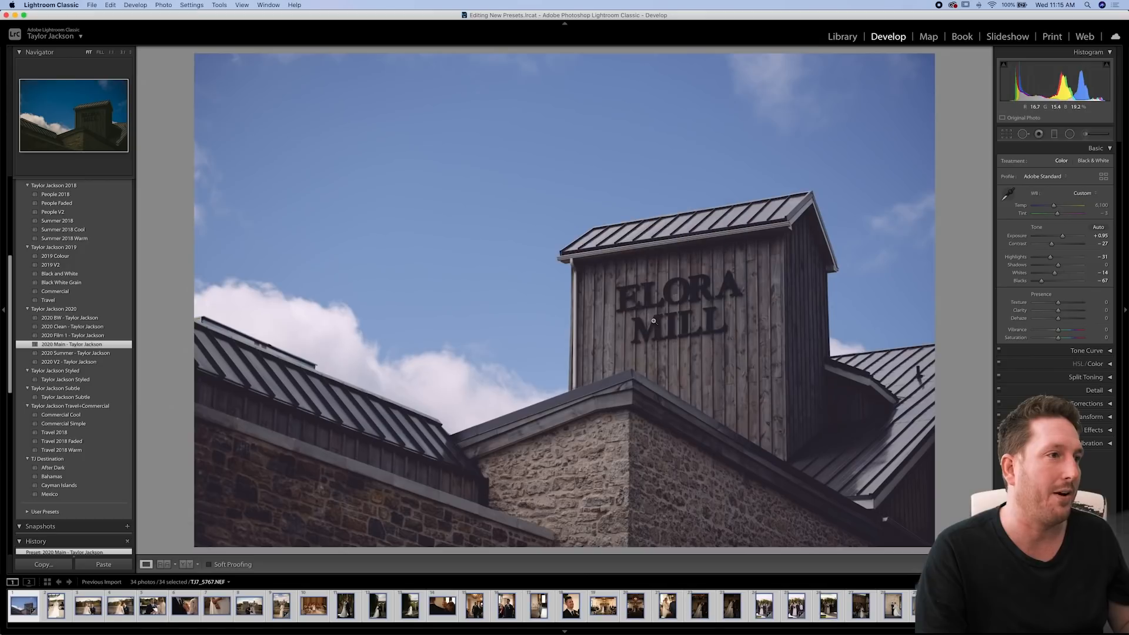
{"action": "key", "text": "super+shift+s"}
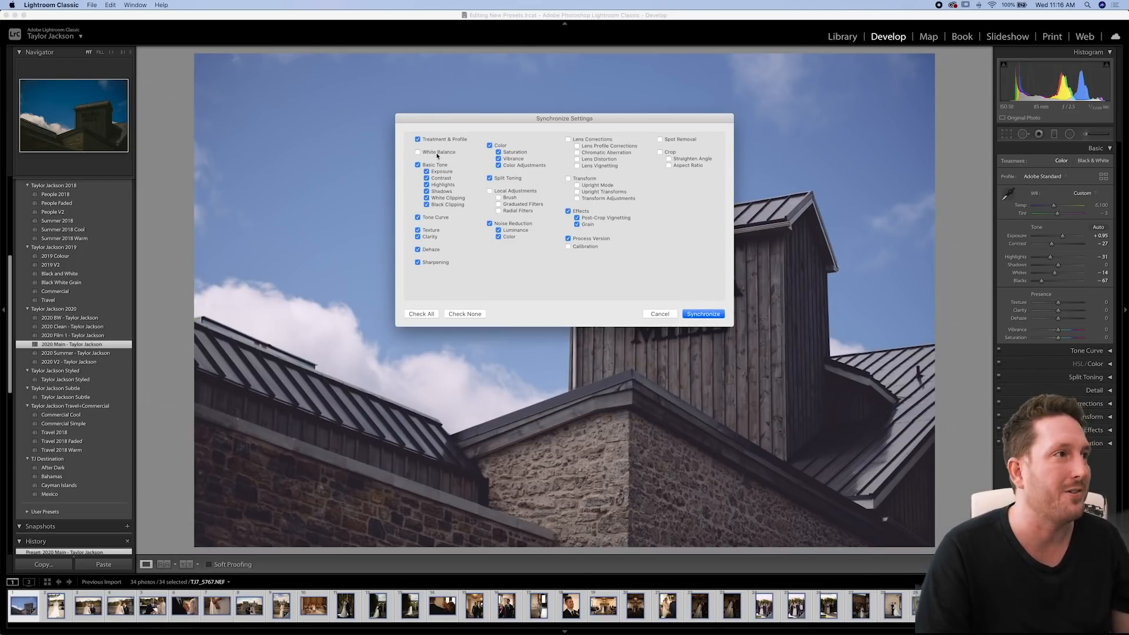
{"action": "left_click_drag", "start_coordinate": [499, 123], "coordinate": [490, 165]}
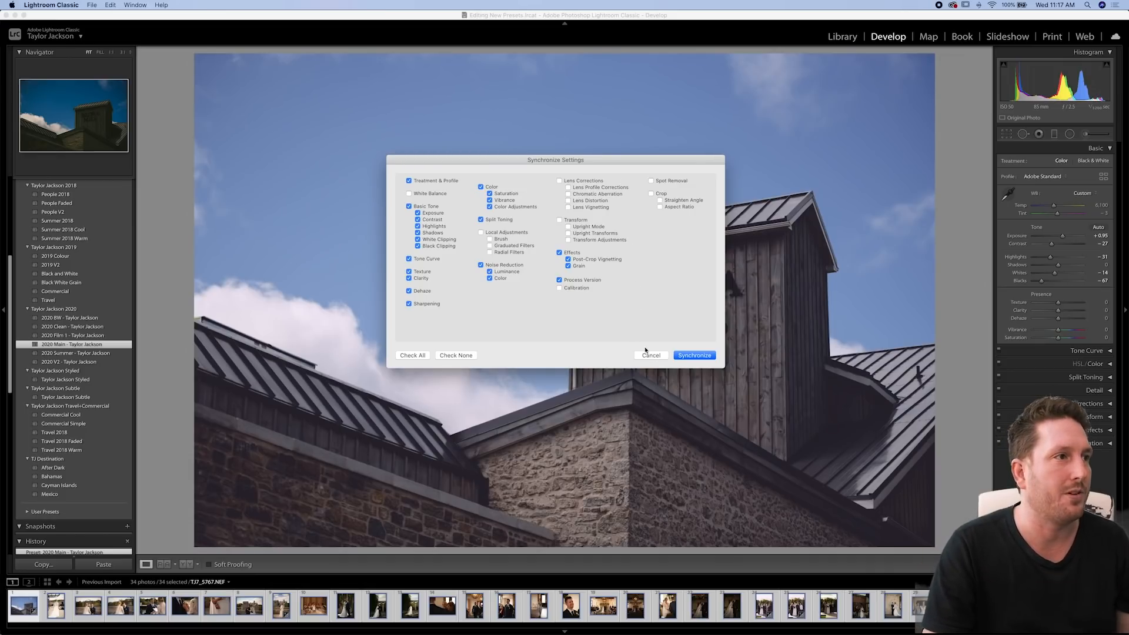
{"action": "left_click", "coordinate": [695, 355]}
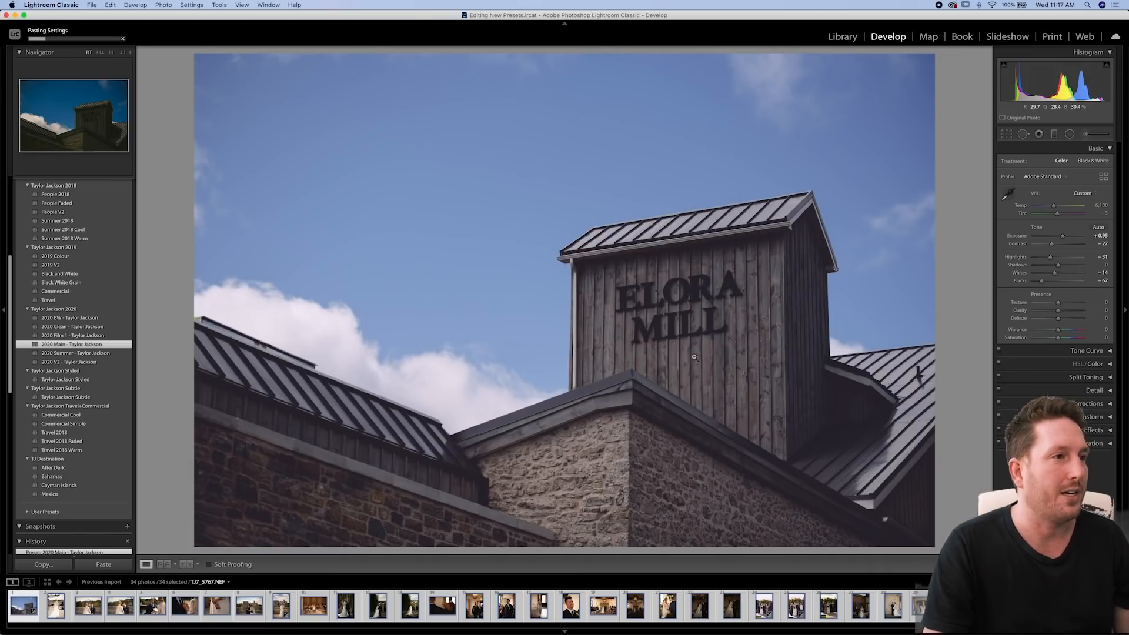
Set the exposure to -0.15 on the bride's full-length back-view photo and to +0.20 on each of the next two couple photos
{"action": "left_click", "coordinate": [68, 609]}
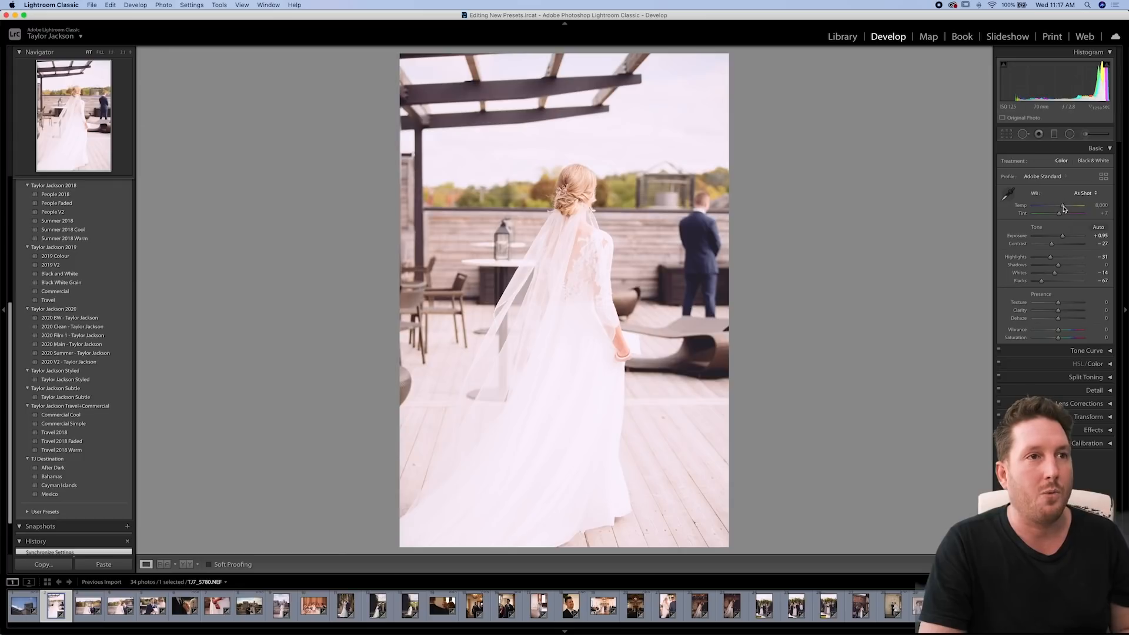
{"action": "left_click_drag", "start_coordinate": [1063, 235], "coordinate": [1059, 238]}
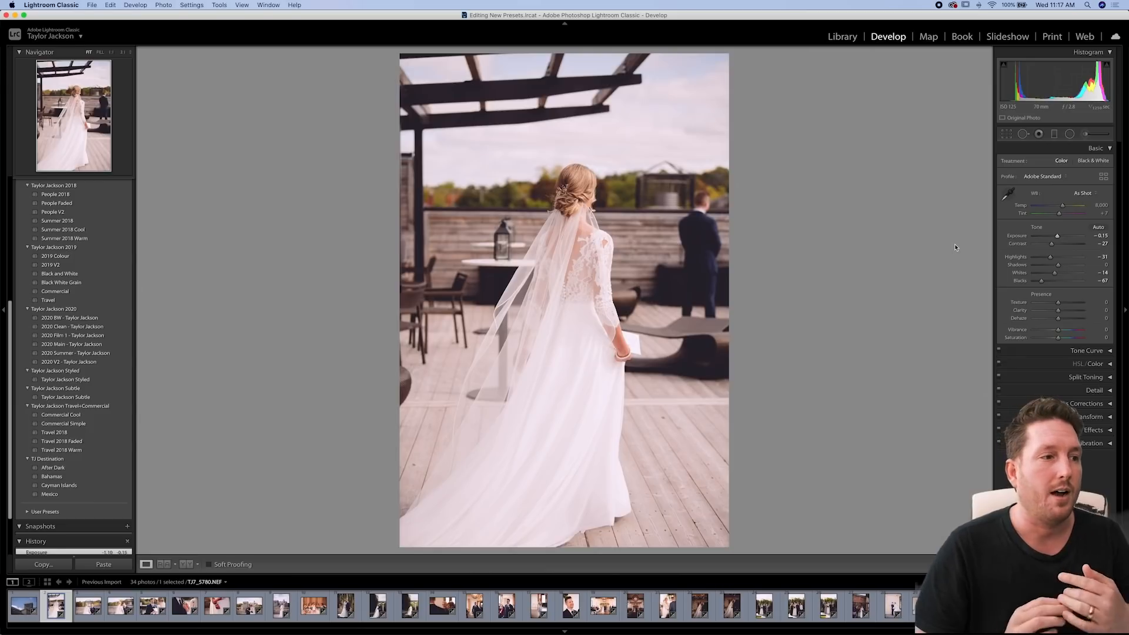
{"action": "key", "text": "Right"}
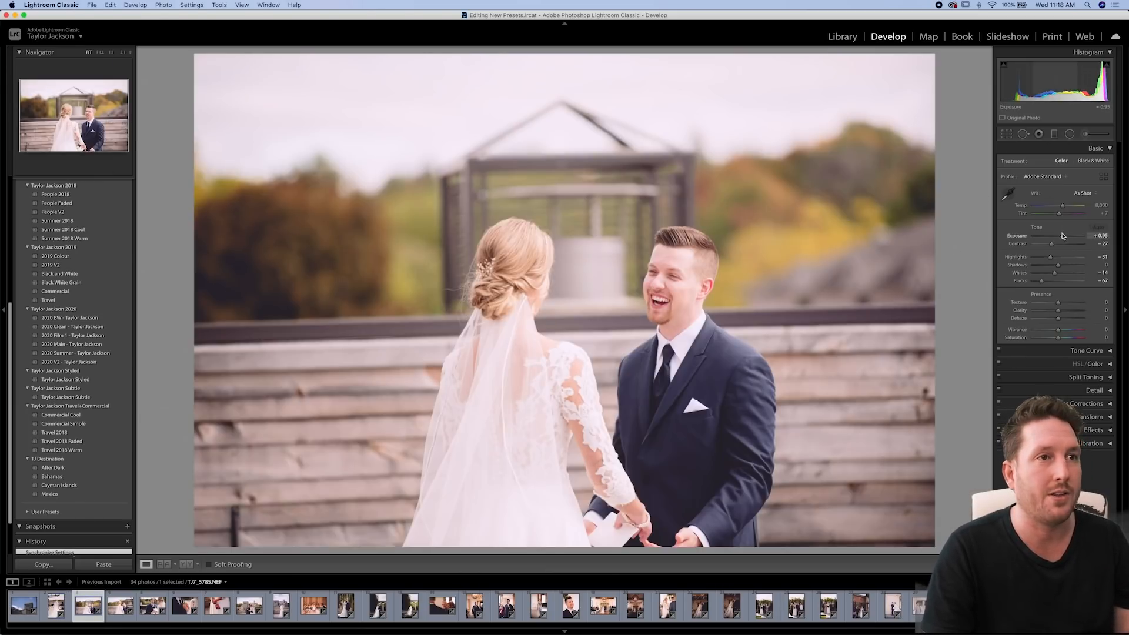
{"action": "left_click_drag", "start_coordinate": [1064, 239], "coordinate": [1060, 240]}
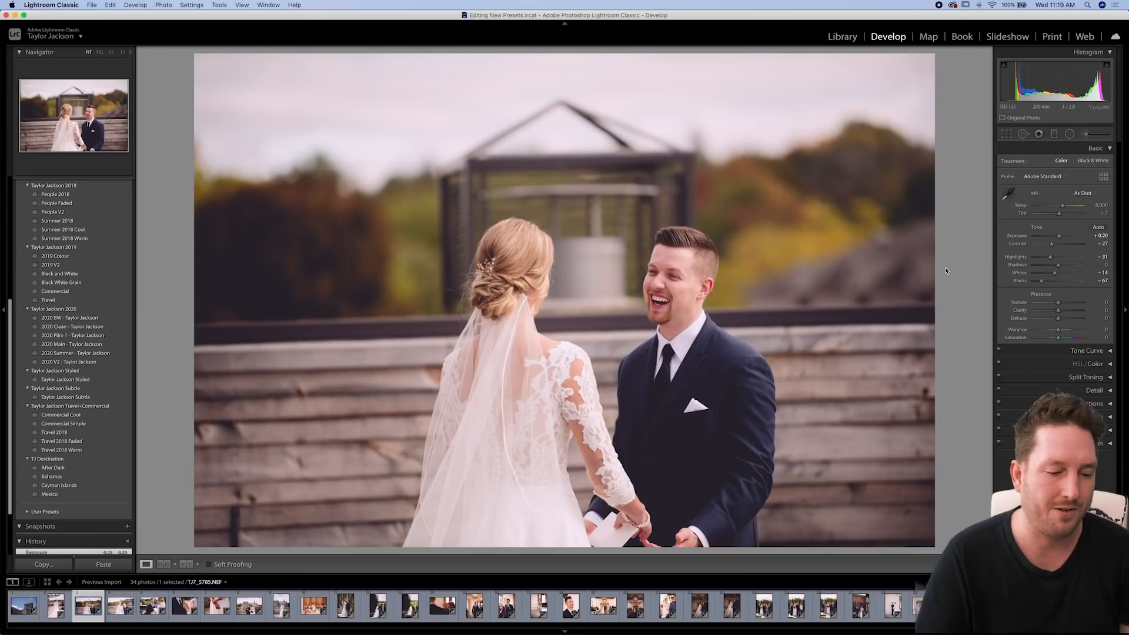
{"action": "key", "text": "Right"}
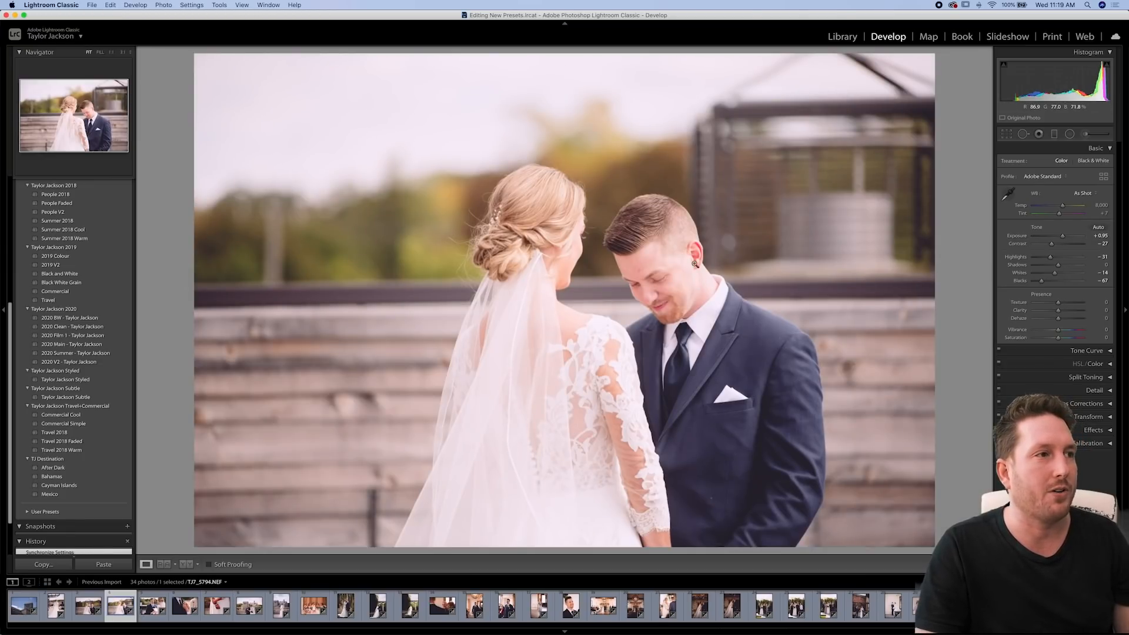
{"action": "mouse_move", "coordinate": [1054, 237]}
{"action": "left_mouse_down"}
{"action": "mouse_move", "coordinate": [1072, 237]}
{"action": "mouse_move", "coordinate": [1058, 239]}
{"action": "left_mouse_up"}
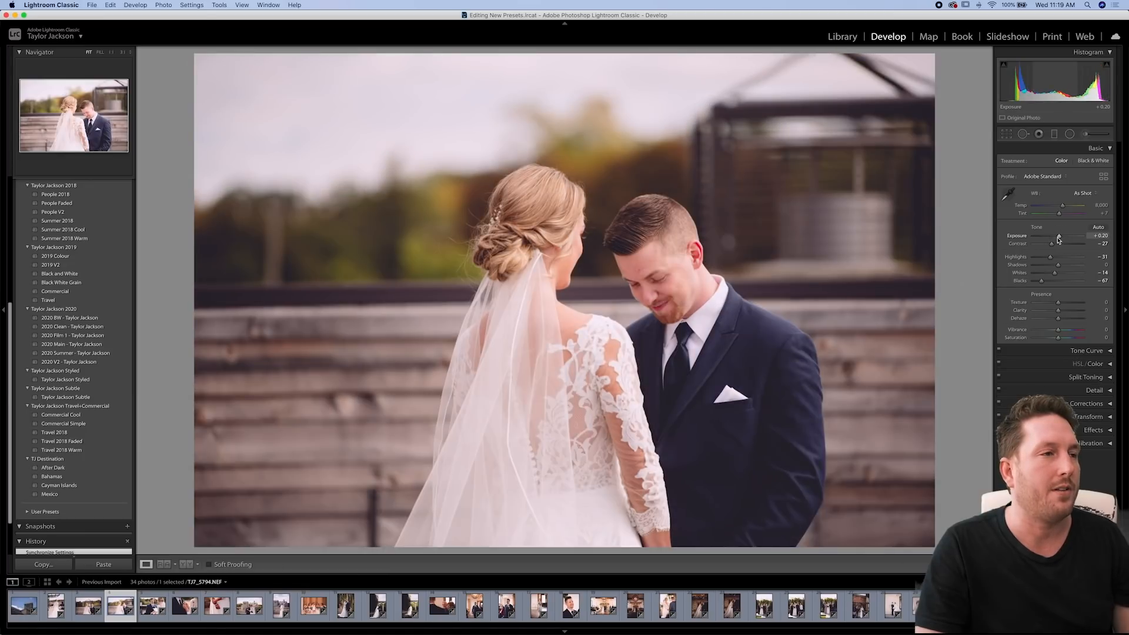
Compare the two adjacent couple photos to check that their exposure and colours match
{"action": "key", "text": "Left"}
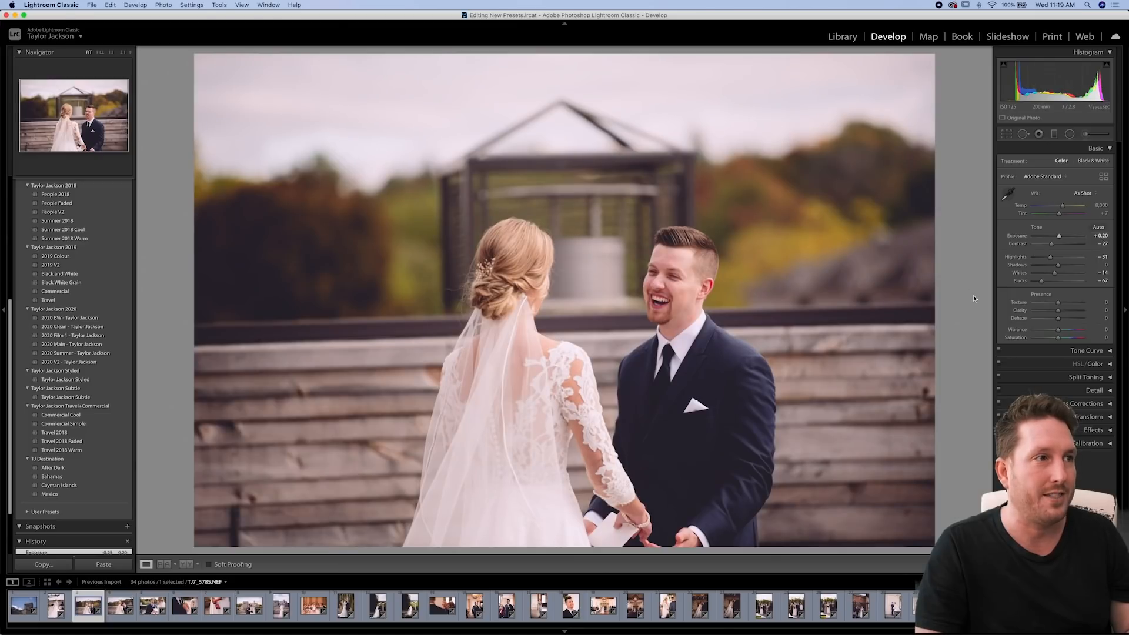
{"action": "key", "text": "Right"}
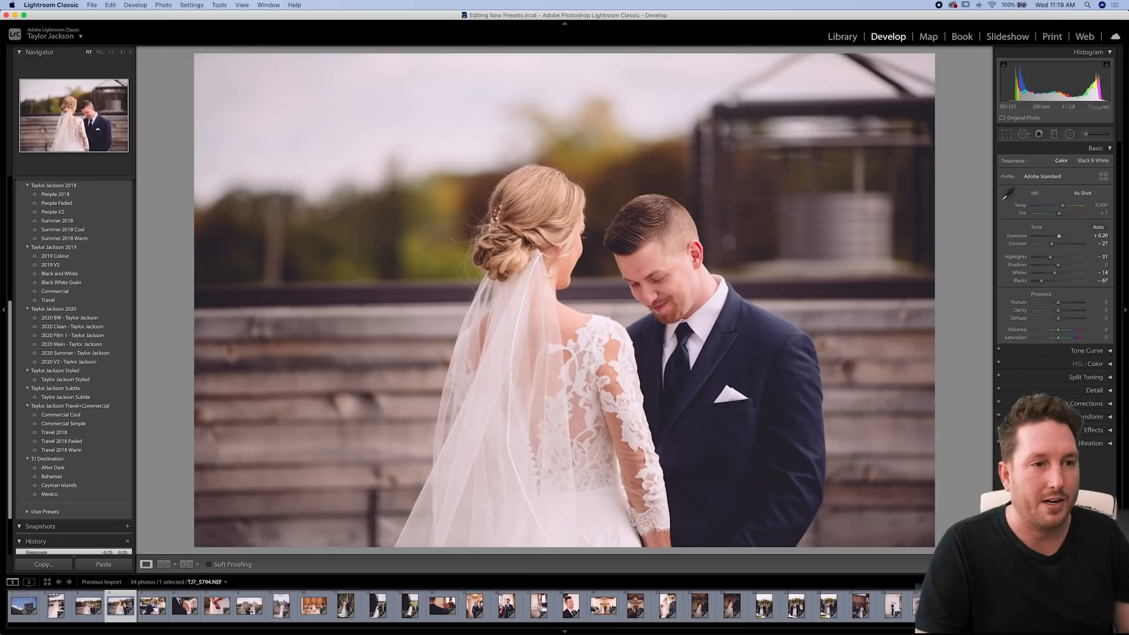
{"action": "key", "text": "Left"}
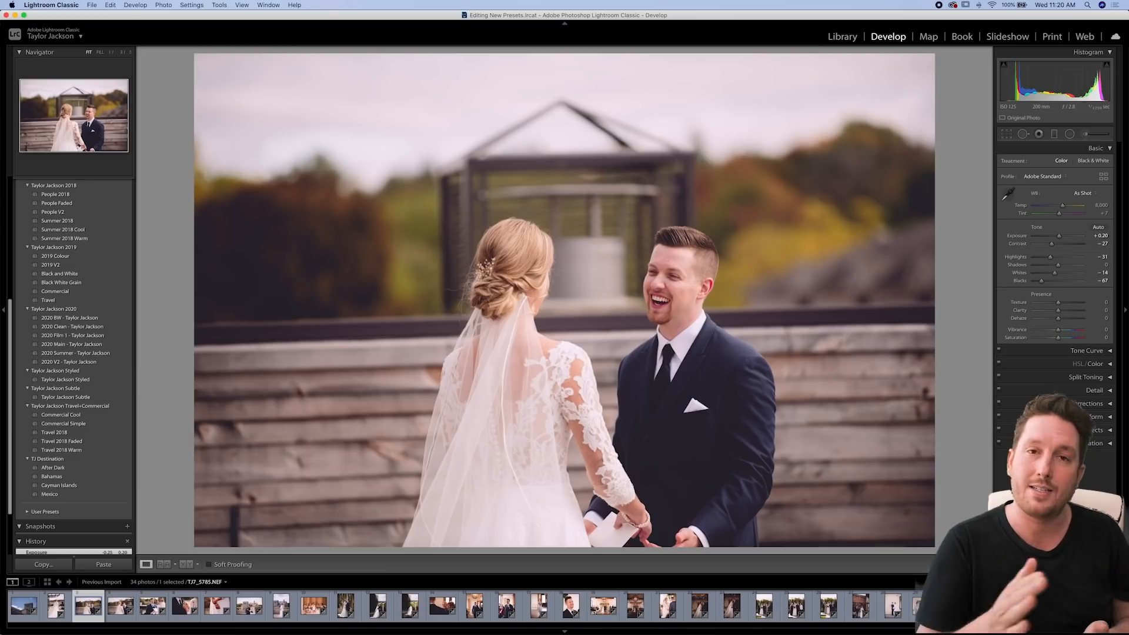
{"action": "key", "text": "Right"}
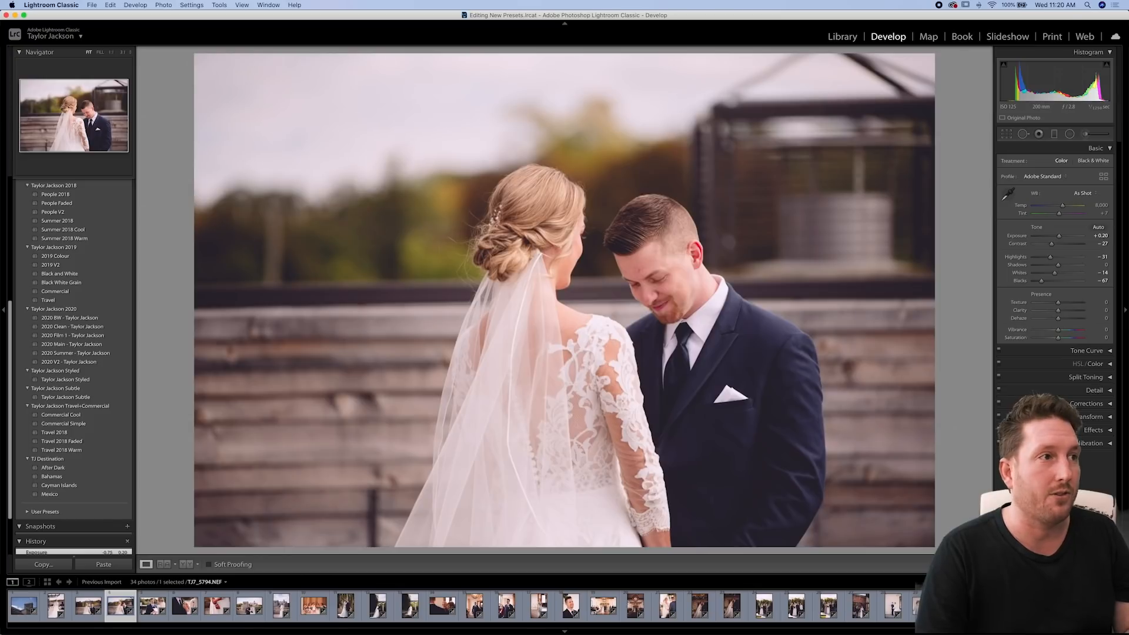
{"action": "key", "text": "Right"}
{"action": "key", "text": "Left"}
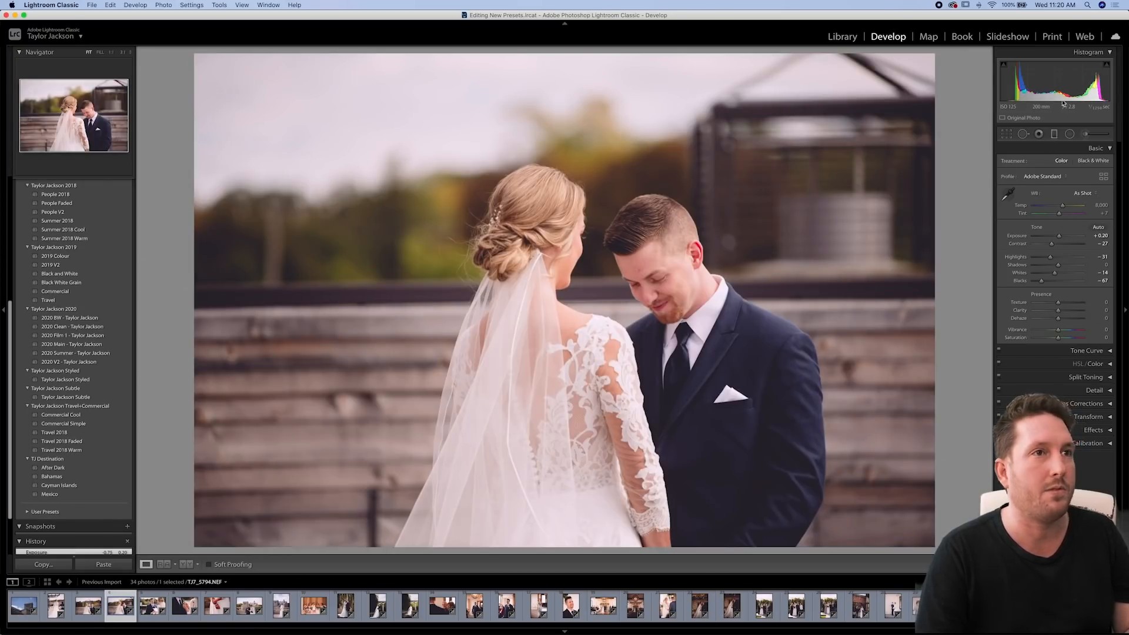
Darken both sides of the photo with the groom looking down using two graduated filters at exposure -1.07
{"action": "left_click", "coordinate": [1054, 134]}
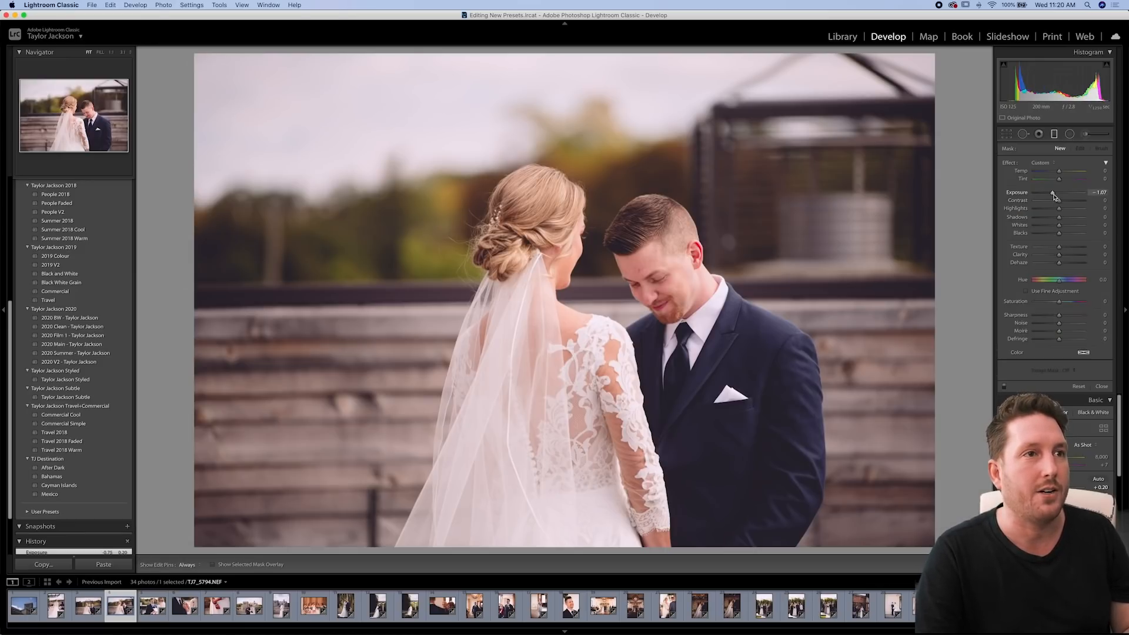
{"action": "left_click_drag", "start_coordinate": [379, 267], "coordinate": [545, 328]}
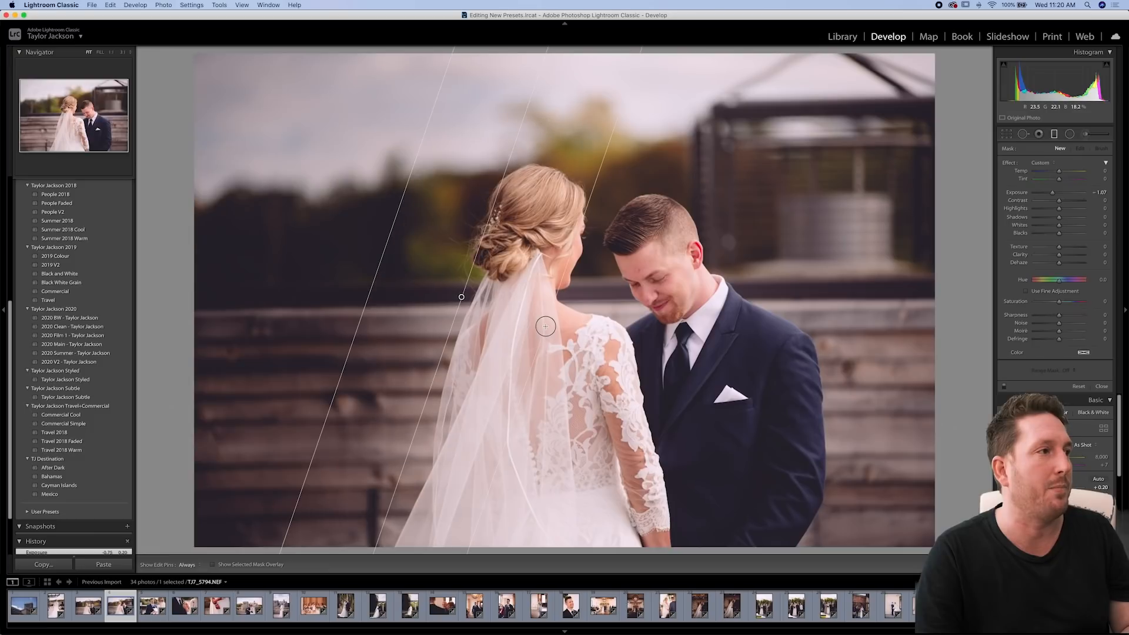
{"action": "left_click_drag", "start_coordinate": [791, 355], "coordinate": [641, 327]}
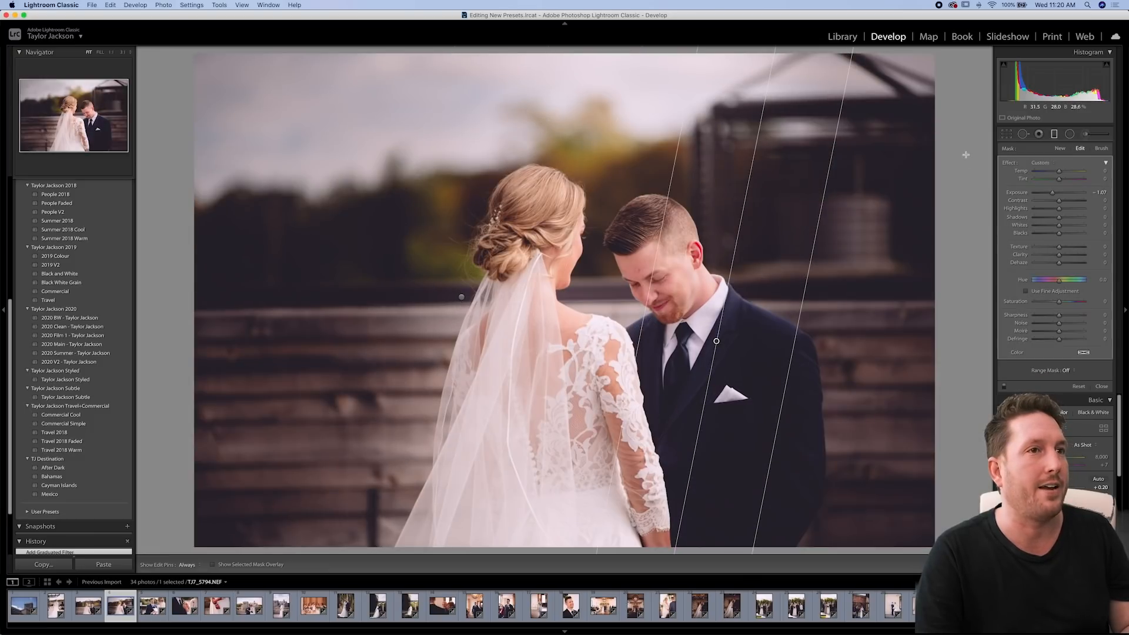
{"action": "left_click", "coordinate": [1054, 135]}
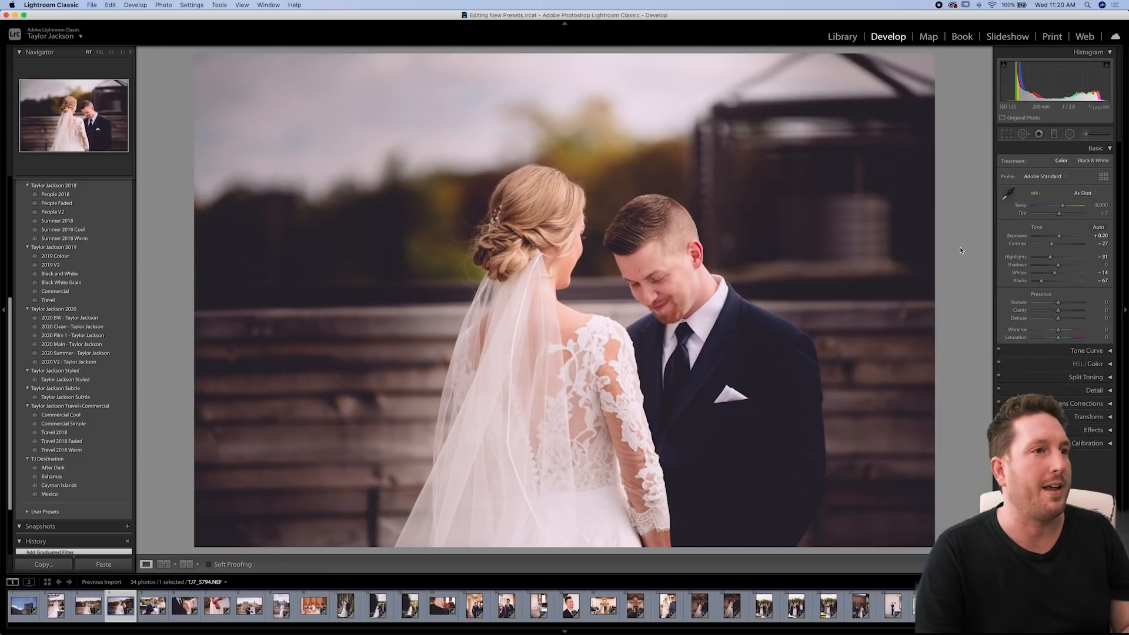
Paste the graduated-filter settings onto the previous photo with the laughing groom, and return to the photo with the groom looking down
{"action": "key", "text": "Left"}
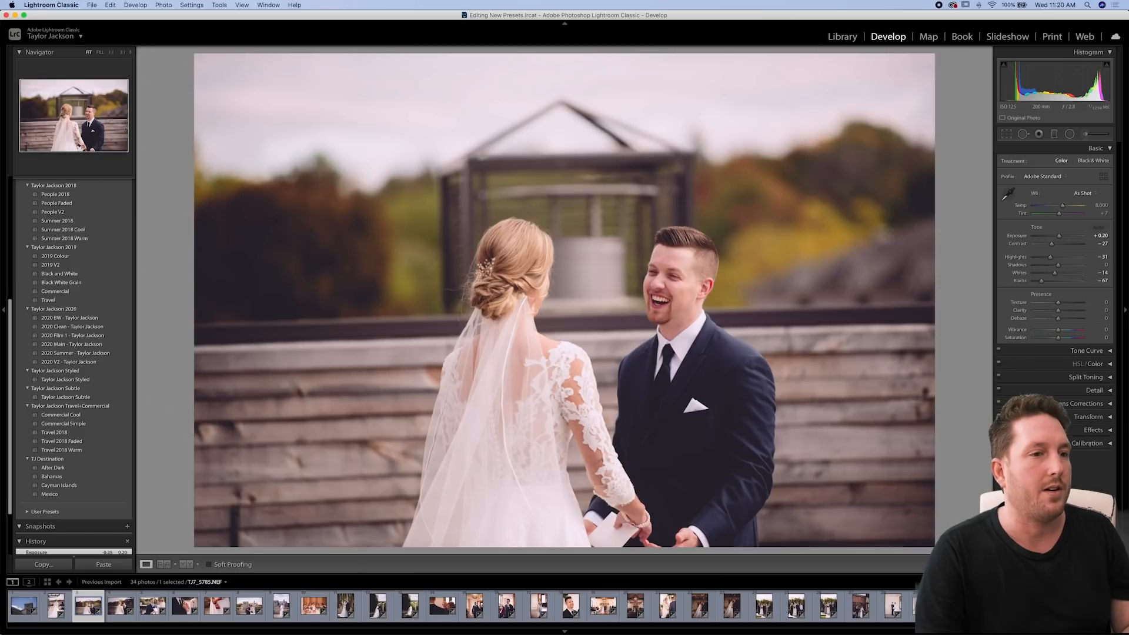
{"action": "key", "text": "super+shift+v"}
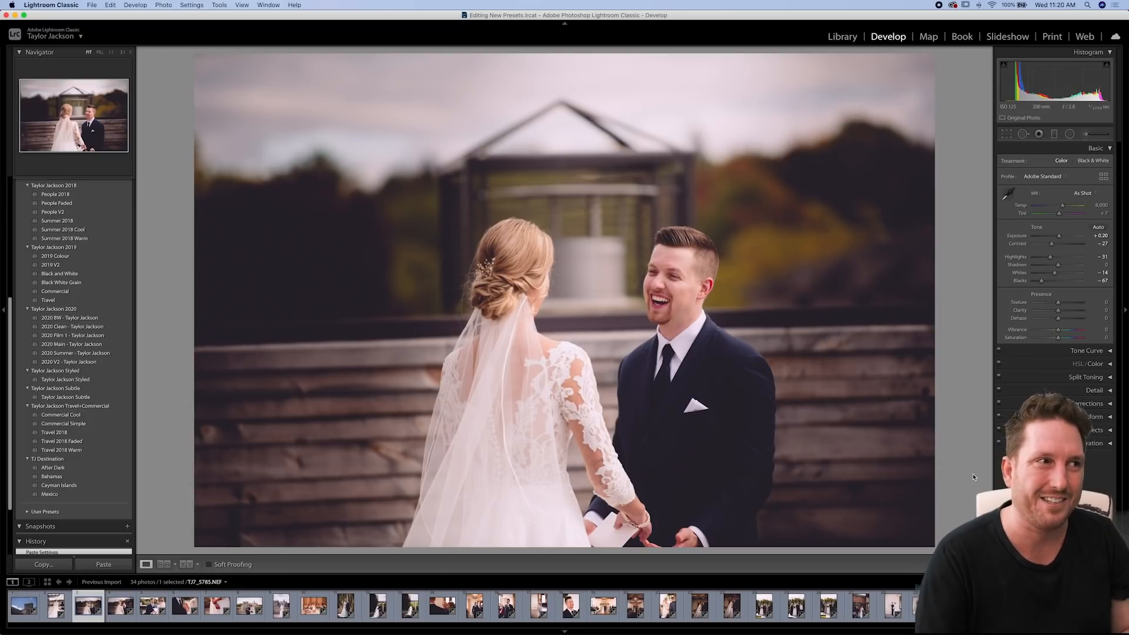
{"action": "key", "text": "Right"}
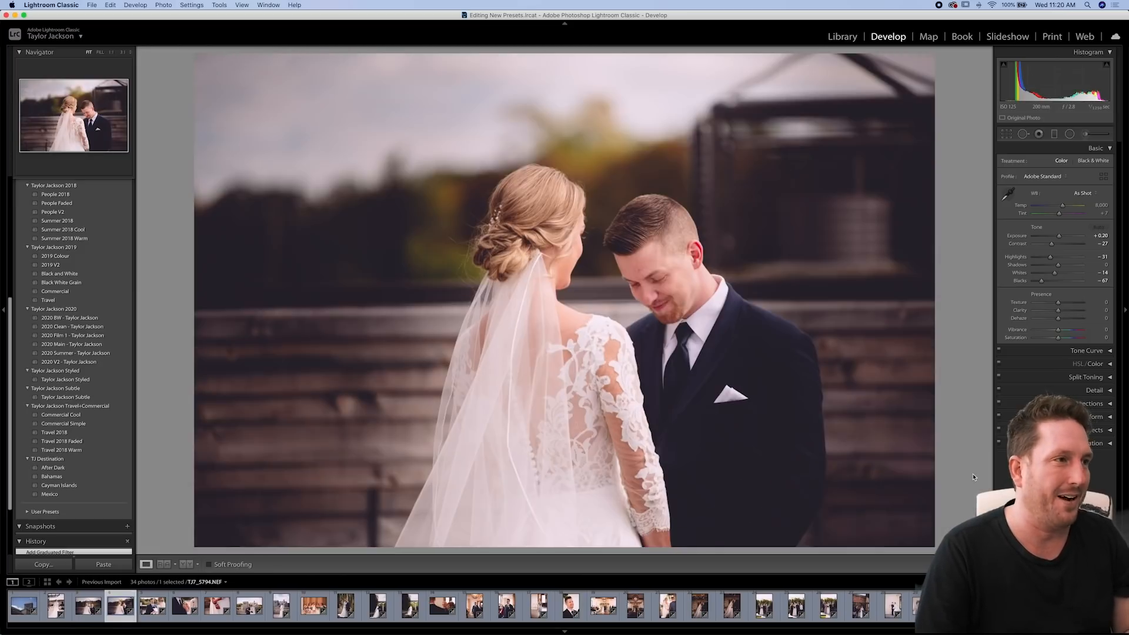
Delete both graduated filters from the photo with the groom looking down
{"action": "left_click", "coordinate": [1055, 132]}
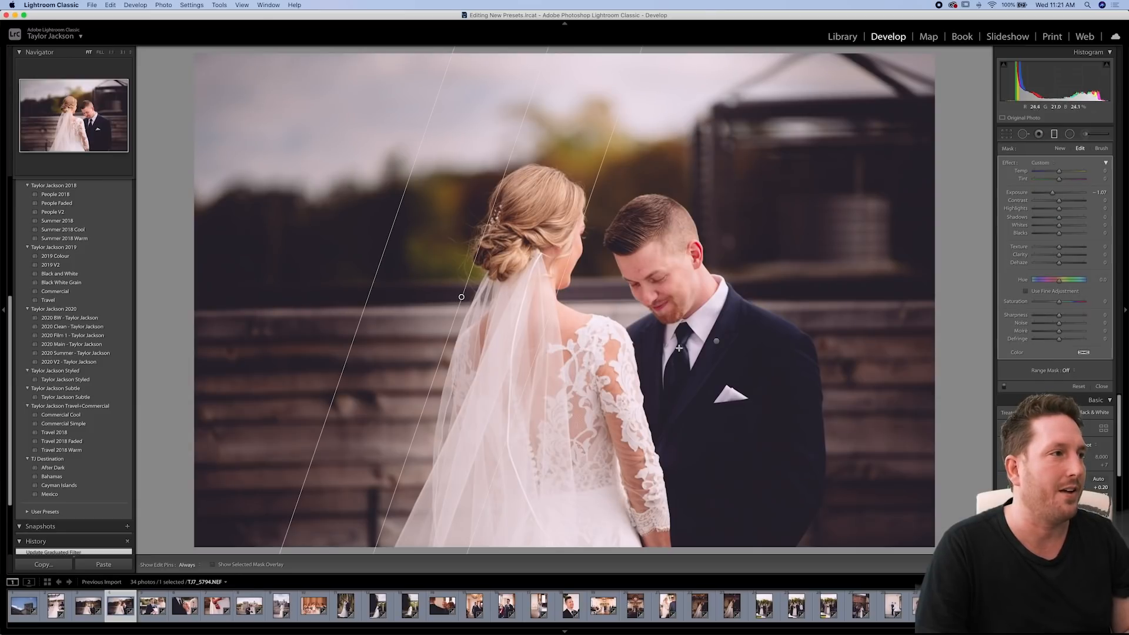
{"action": "key", "text": "Delete"}
{"action": "left_click", "coordinate": [716, 341]}
{"action": "key", "text": "Delete"}
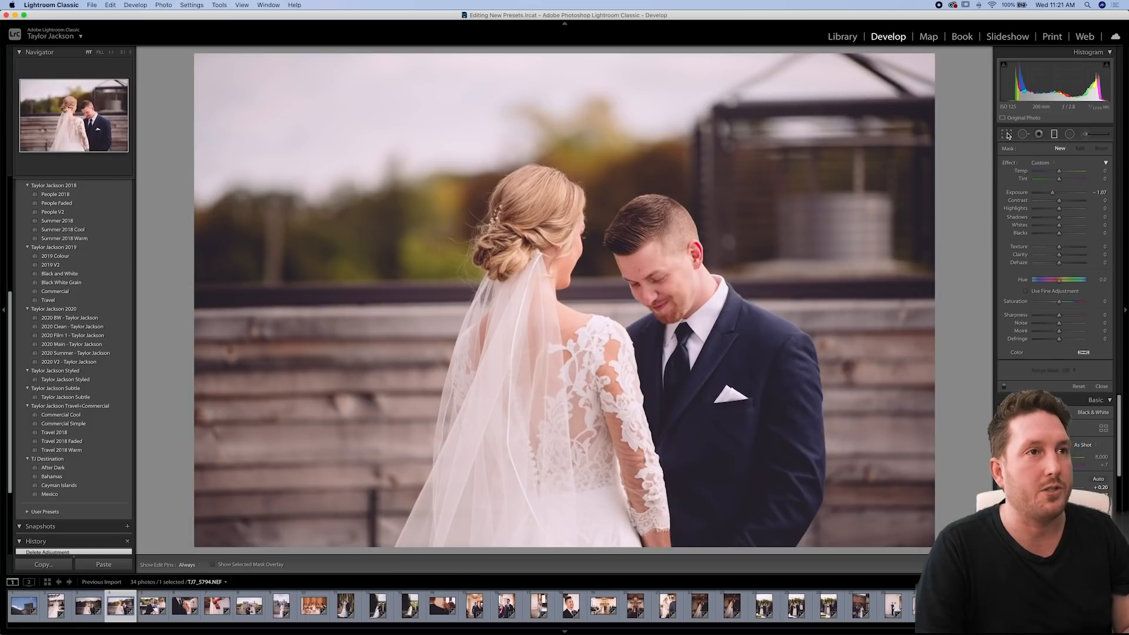
Try a tighter crop around the couple's heads and shoulders, and undo it
{"action": "left_click", "coordinate": [1008, 134]}
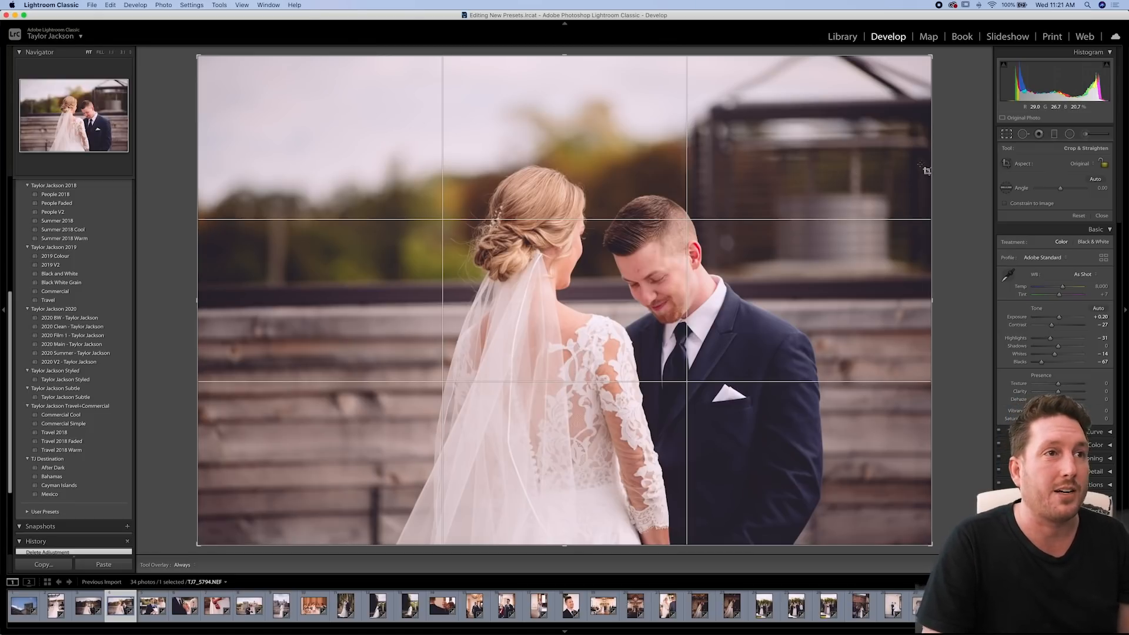
{"action": "left_click", "coordinate": [1006, 134]}
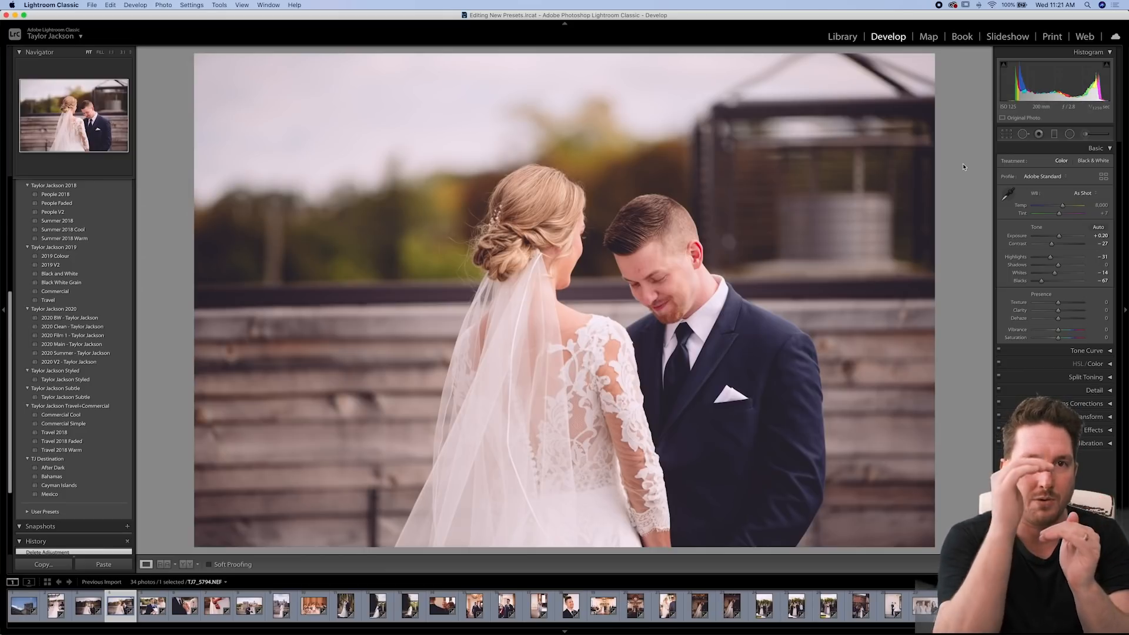
{"action": "left_click", "coordinate": [1006, 134]}
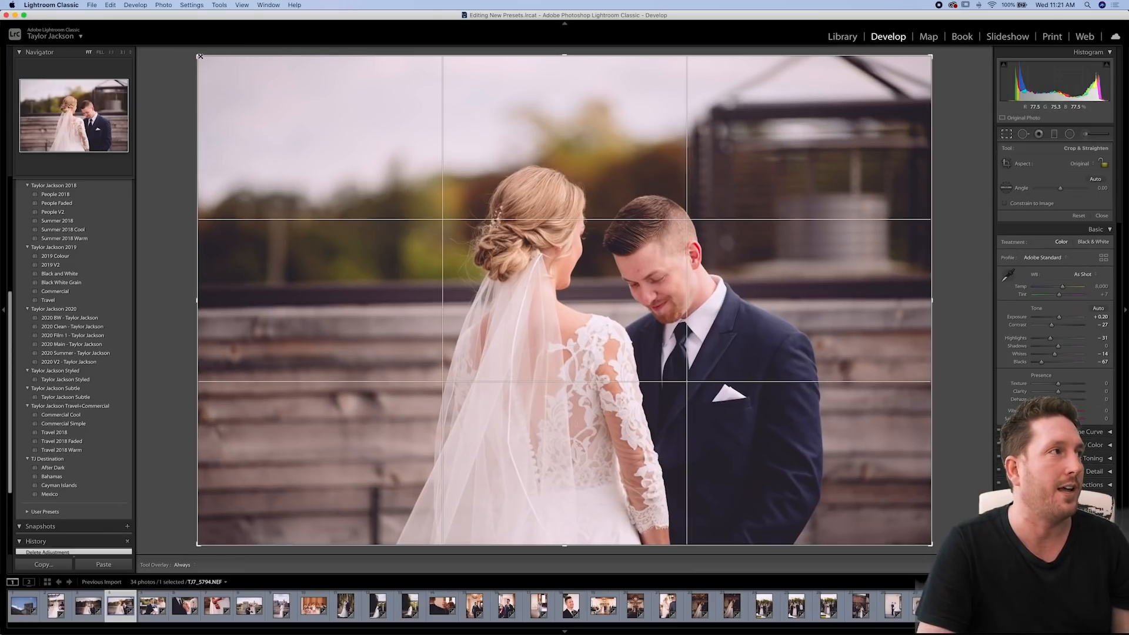
{"action": "left_click_drag", "start_coordinate": [204, 63], "coordinate": [292, 101]}
{"action": "left_click_drag", "start_coordinate": [836, 499], "coordinate": [785, 460]}
{"action": "key", "text": "Return"}
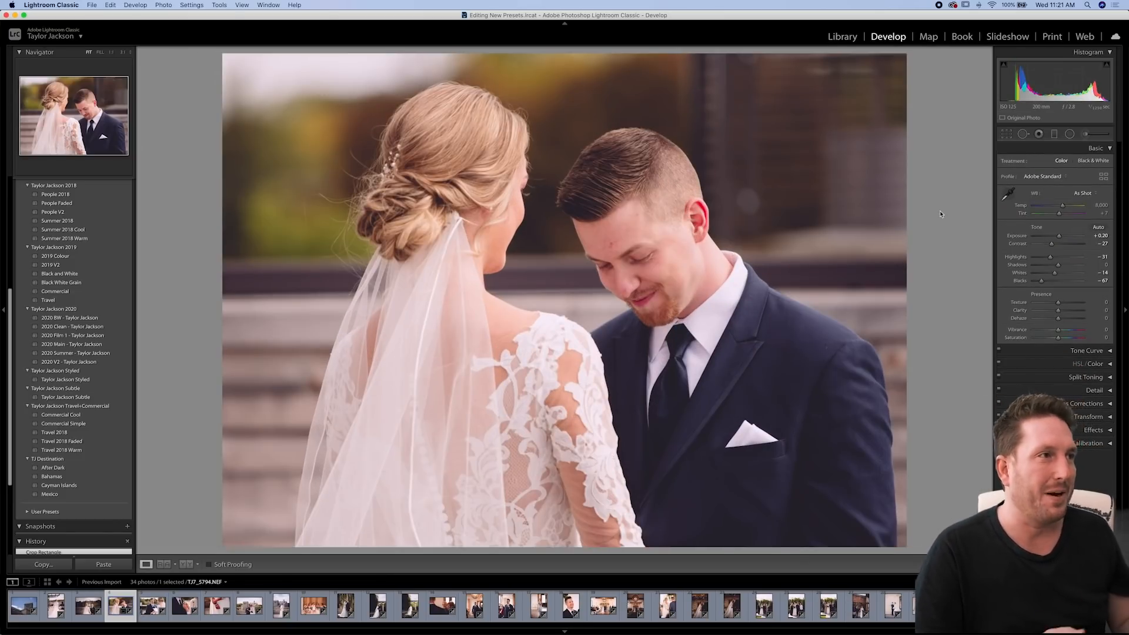
{"action": "key", "text": "super+z"}
{"action": "key", "text": "super+z"}
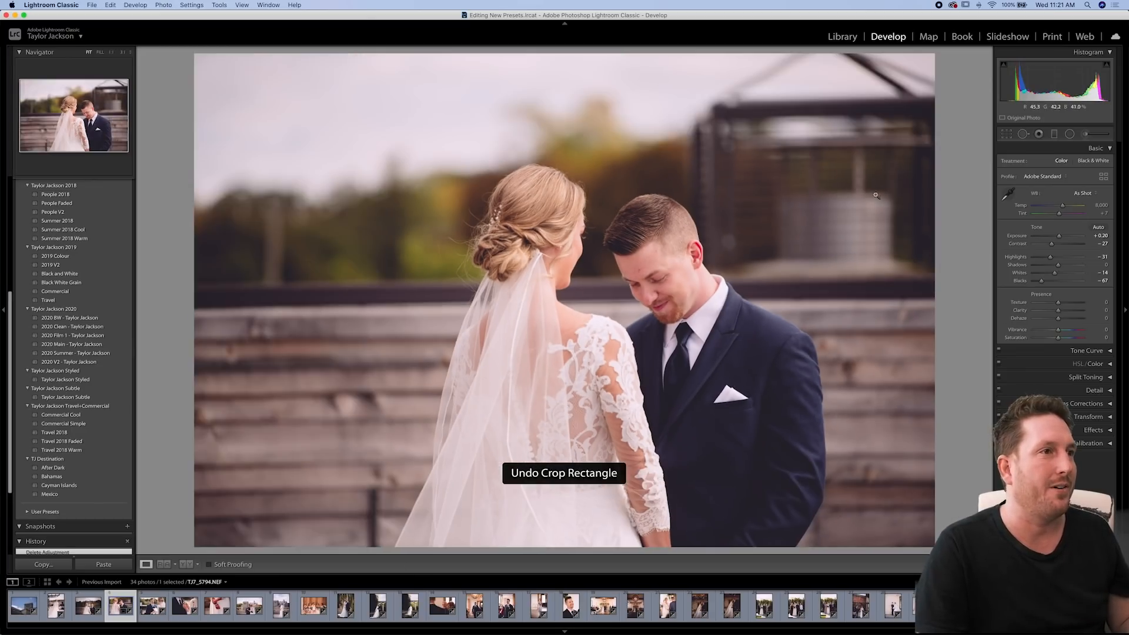
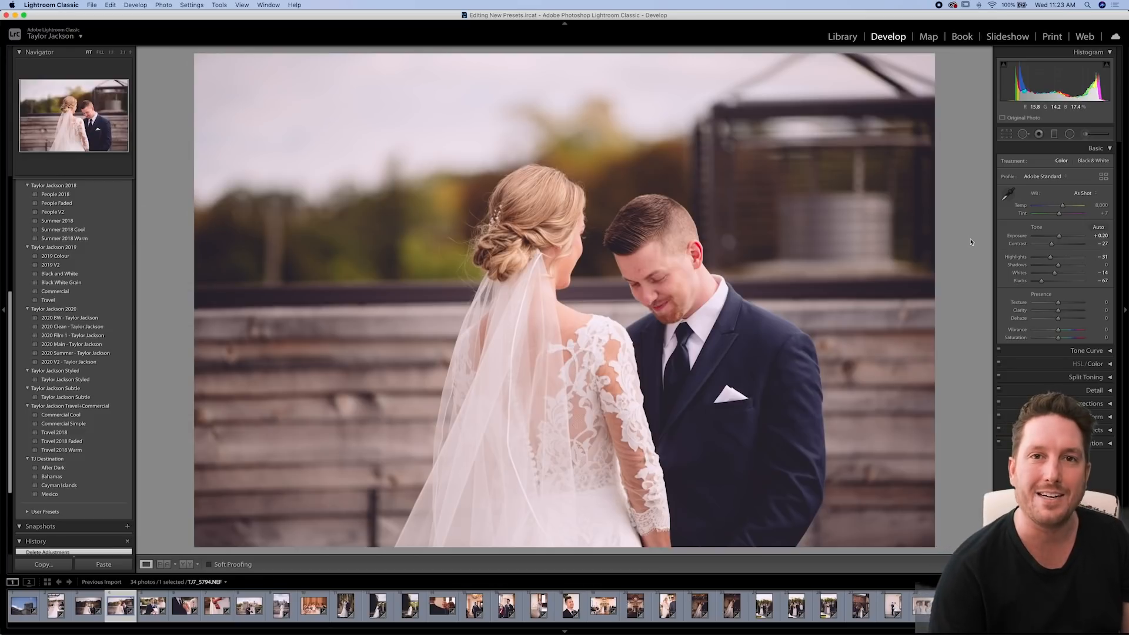
Paste the copied settings onto the next photo, with the groom holding papers, and raise its shadows to +36
{"action": "key", "text": "Right"}
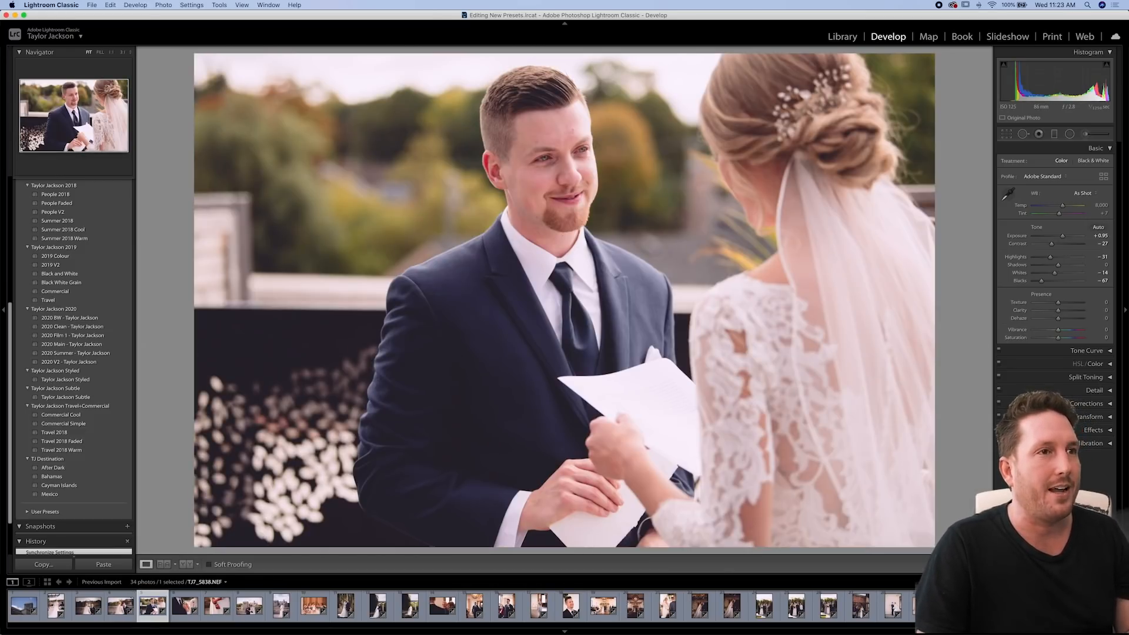
{"action": "key", "text": "super+shift+v"}
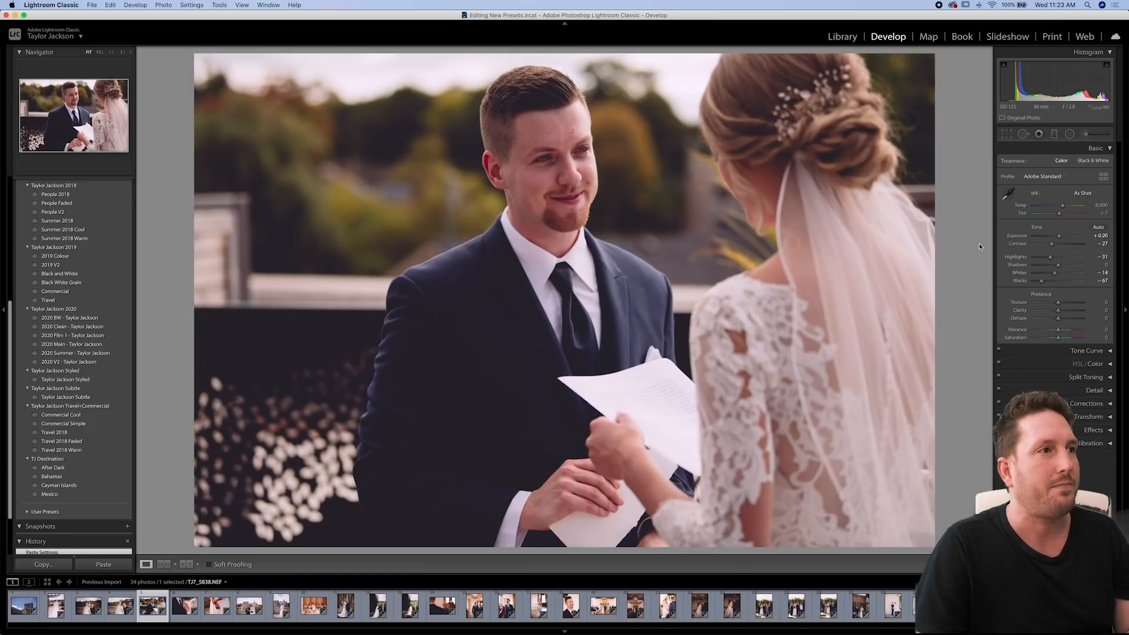
{"action": "left_click_drag", "start_coordinate": [1059, 266], "coordinate": [1067, 267]}
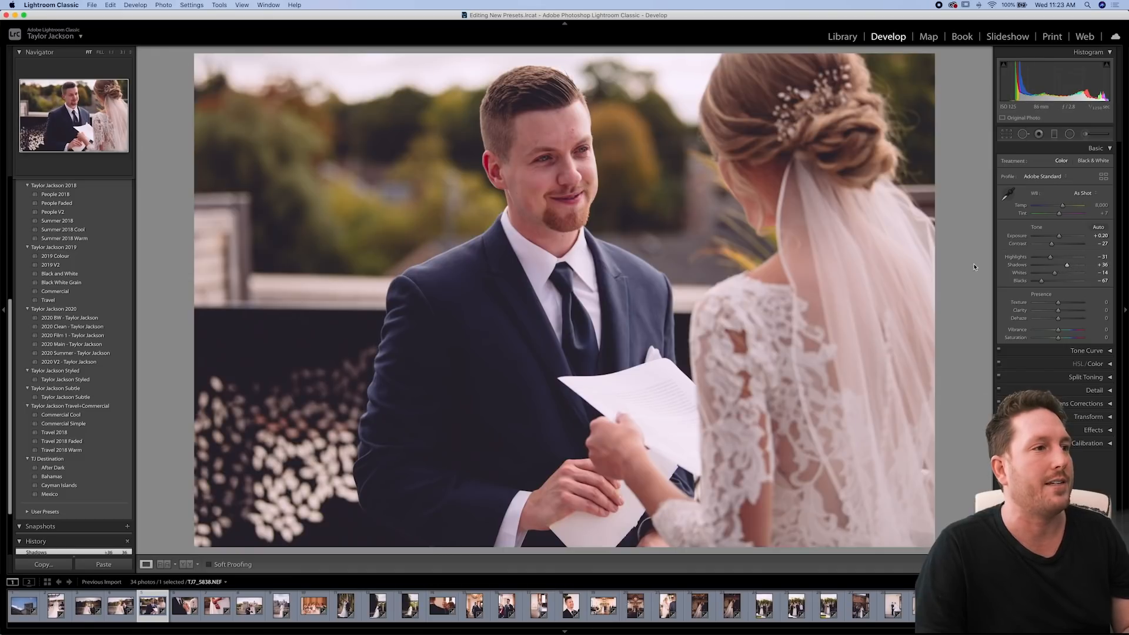
Paste the copied settings onto the next photo, the boutonniere close-up, and raise its exposure to +1.05
{"action": "key", "text": "Right"}
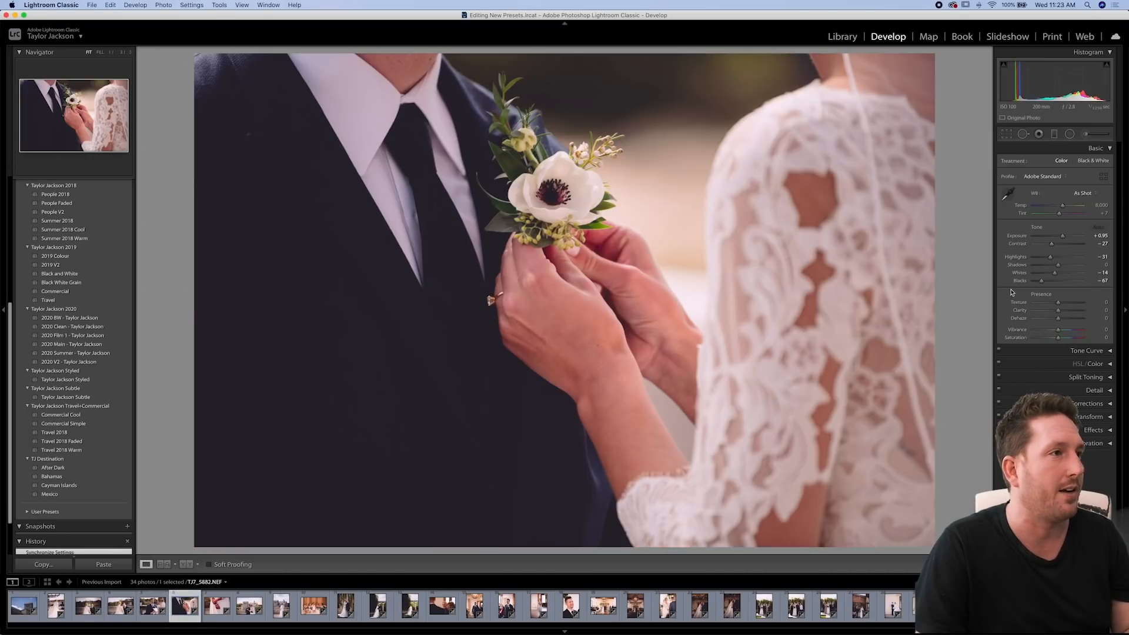
{"action": "key", "text": "super+shift+v"}
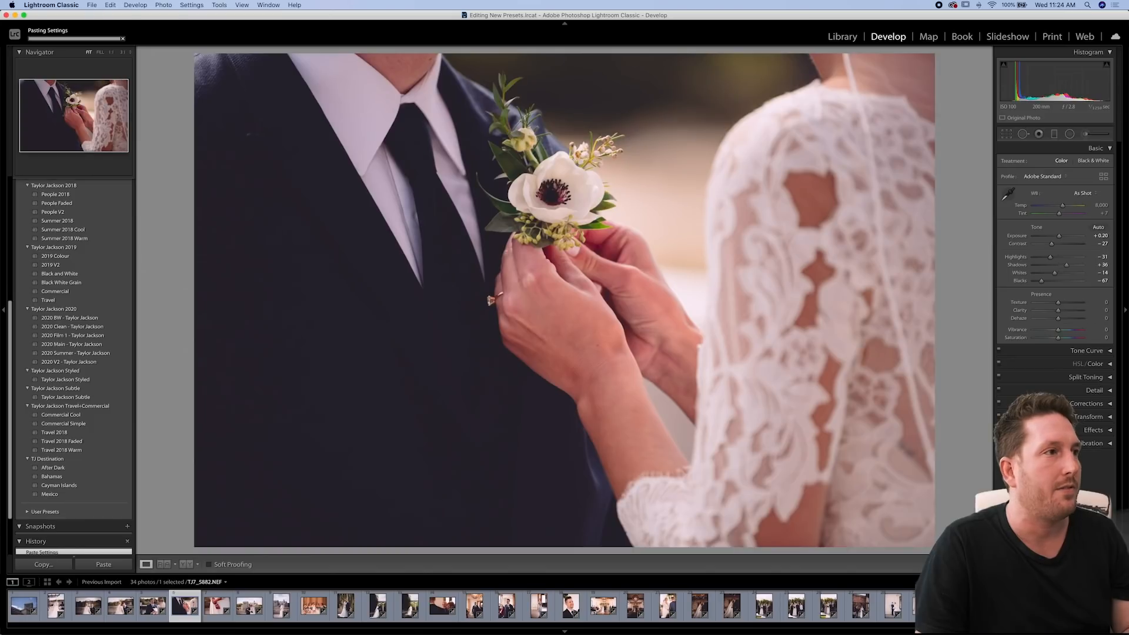
{"action": "left_click_drag", "start_coordinate": [1059, 236], "coordinate": [1064, 238]}
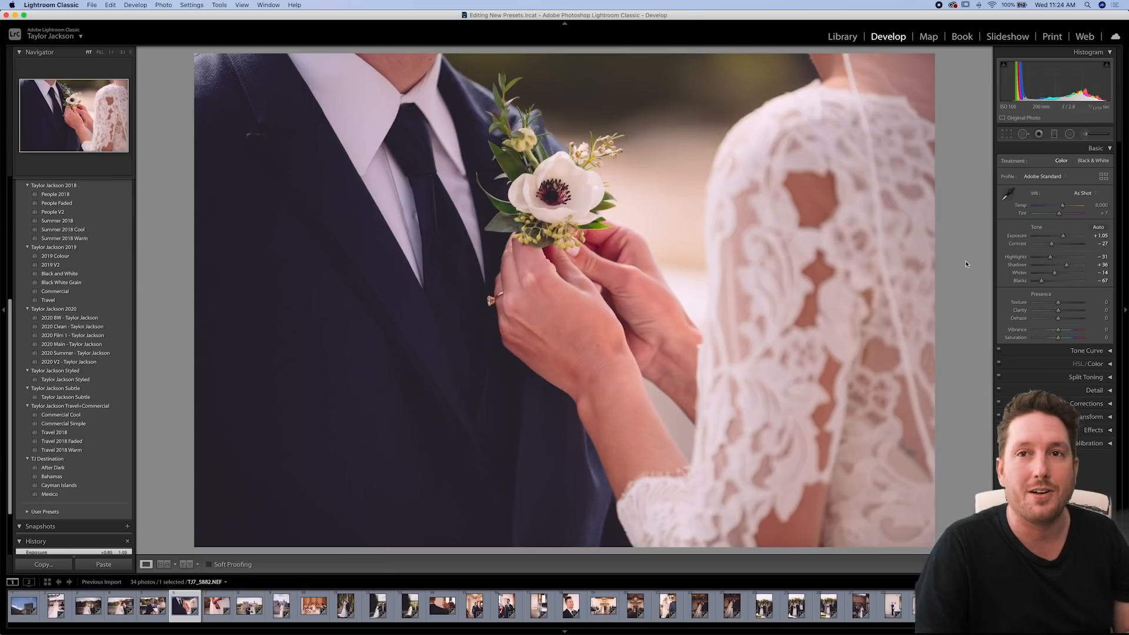
Paste the copied settings onto the bracelet photo, raise its exposure to +1.40, and compare it with the boutonniere photo
{"action": "key", "text": "Right"}
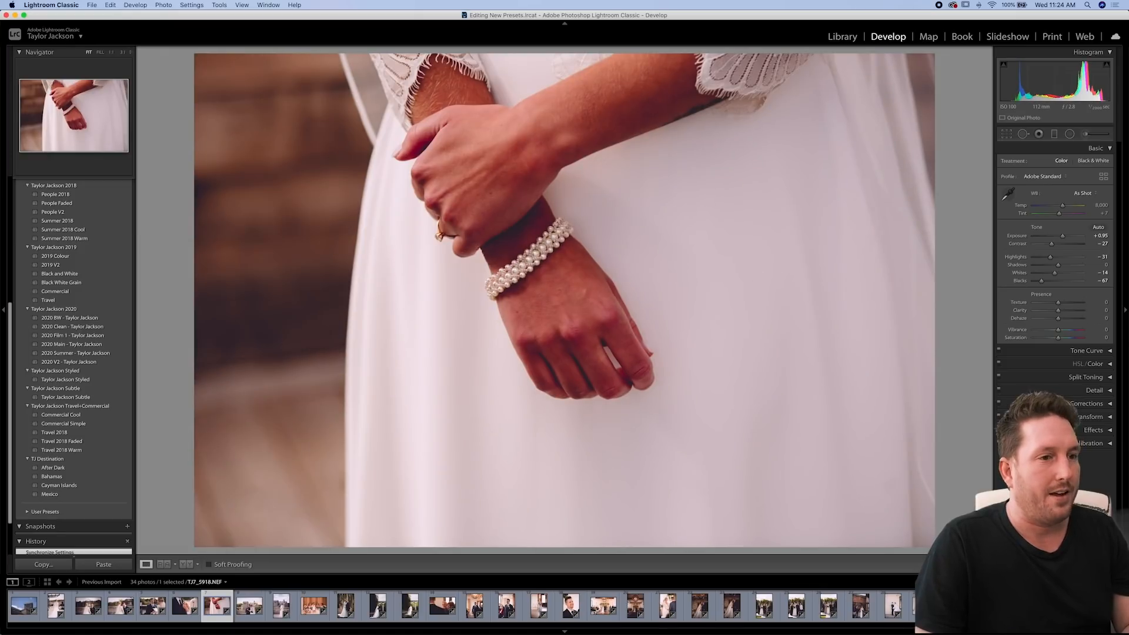
{"action": "key", "text": "super+shift+v"}
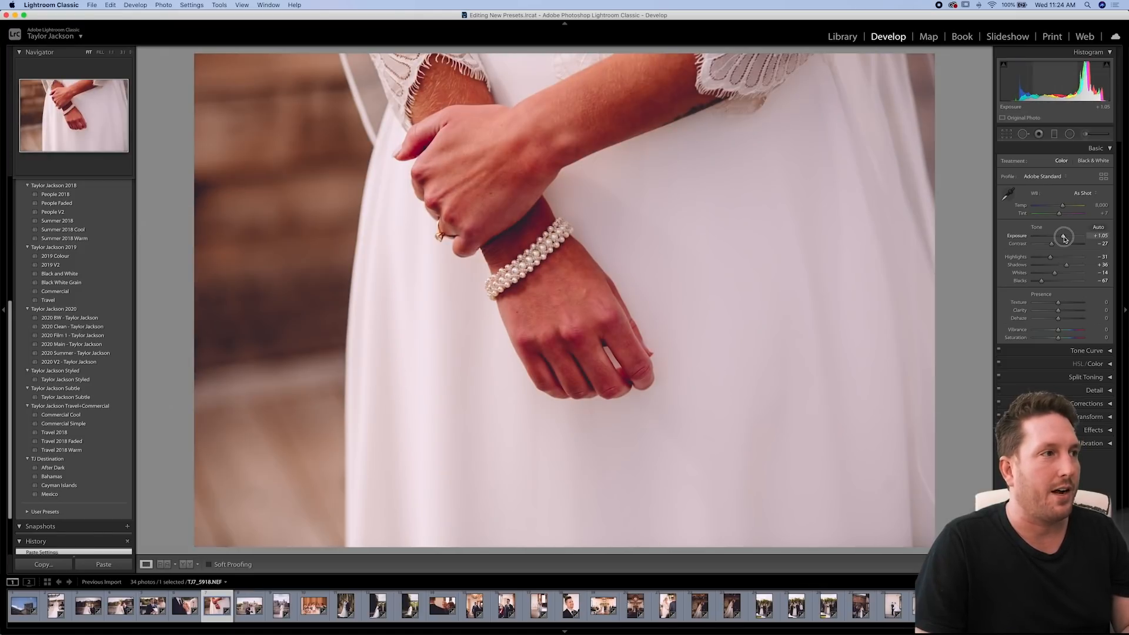
{"action": "left_click_drag", "start_coordinate": [1064, 238], "coordinate": [1067, 238]}
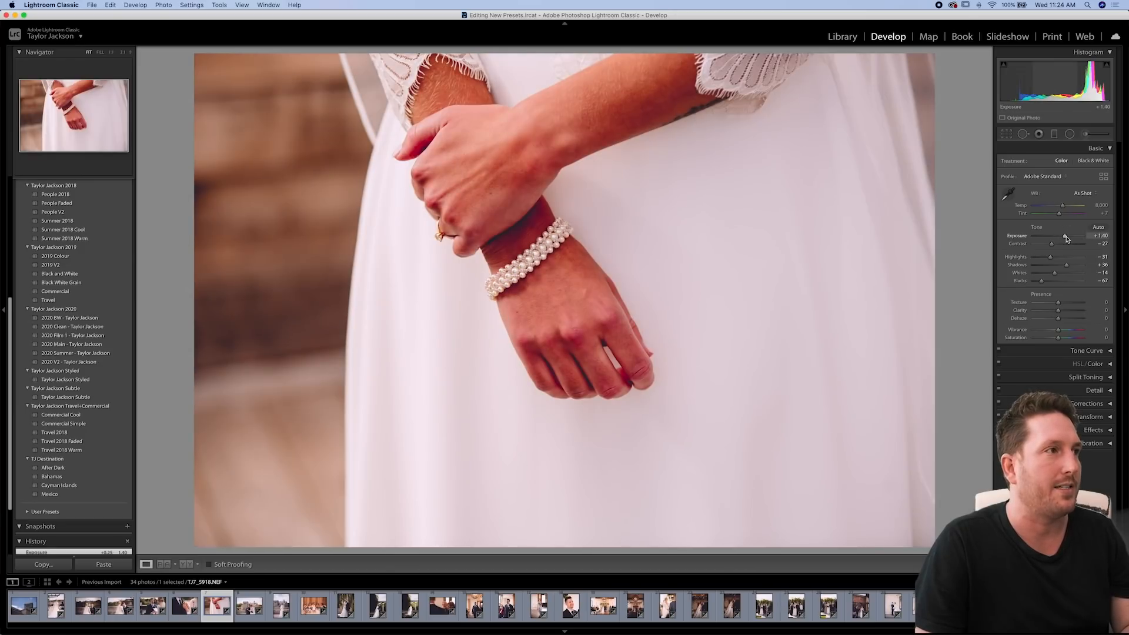
{"action": "key", "text": "Left"}
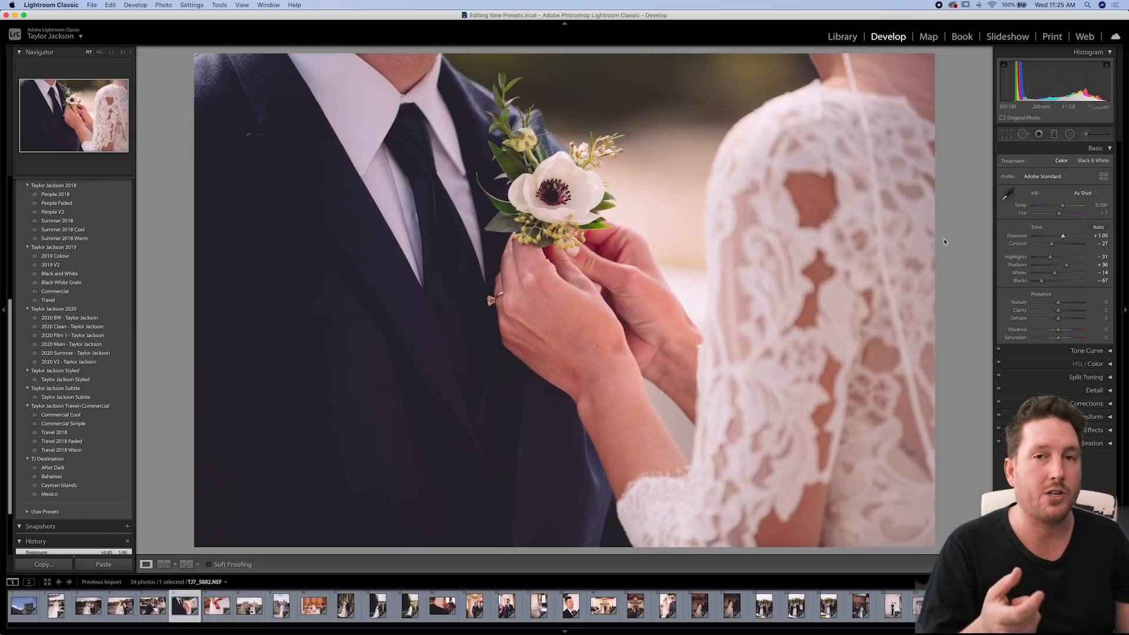
{"action": "key", "text": "Right"}
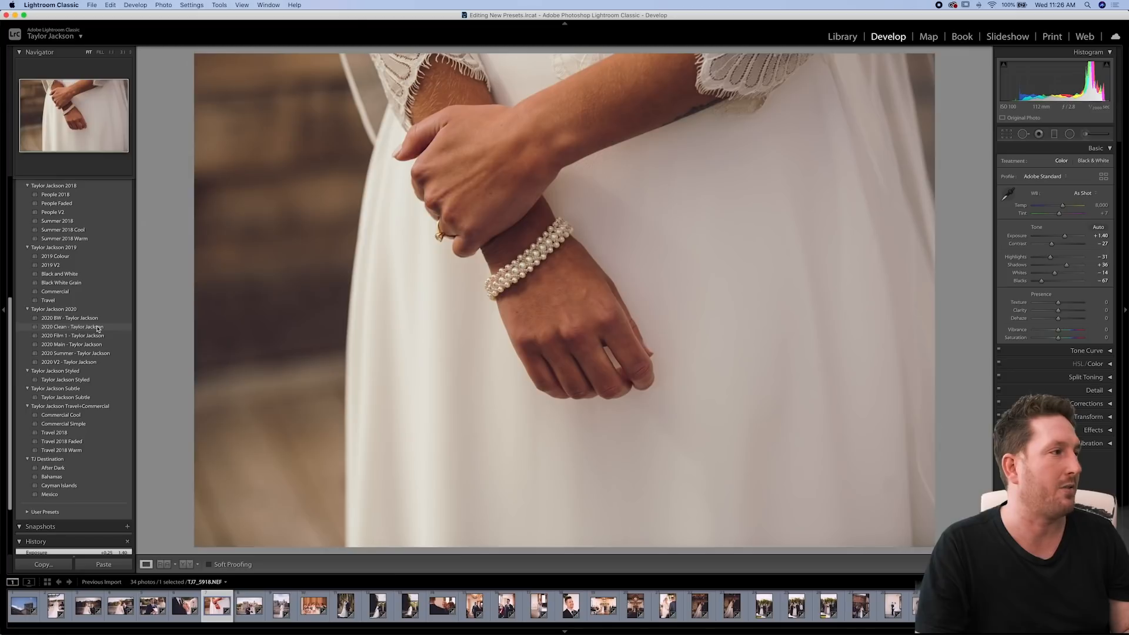
Try the 2020 Clean preset on the bracelet photo with exposure raised to +1.00
{"action": "left_click", "coordinate": [98, 328]}
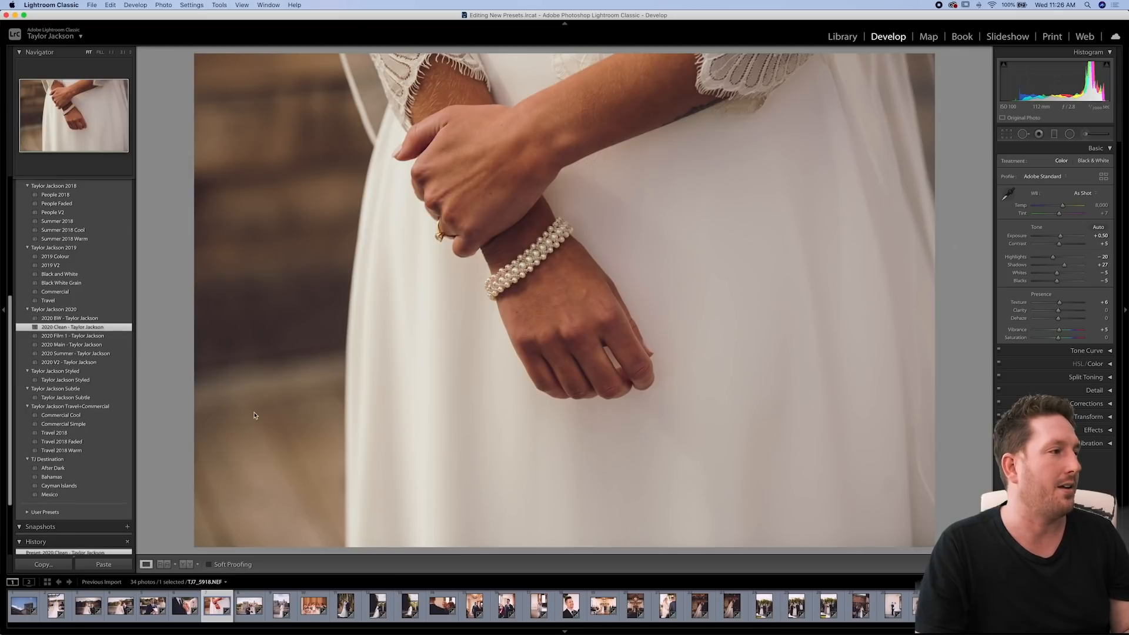
{"action": "left_click_drag", "start_coordinate": [1061, 236], "coordinate": [1064, 237]}
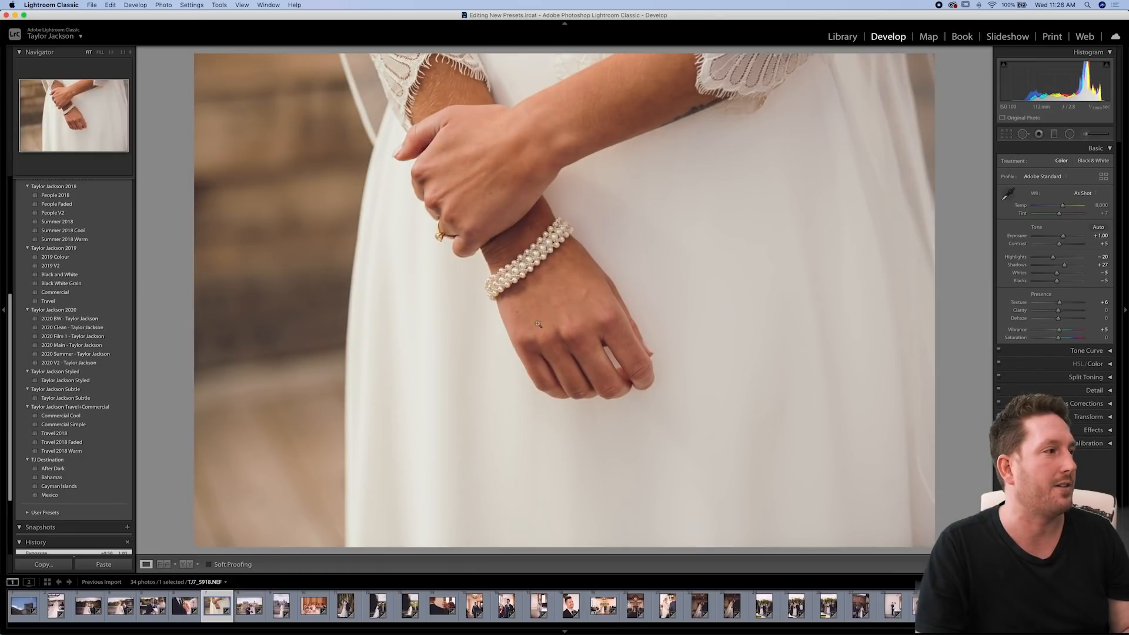
Apply the 2020 V2 preset to the bracelet photo and set its exposure to +0.80
{"action": "left_click", "coordinate": [70, 364]}
{"action": "left_click", "coordinate": [69, 362]}
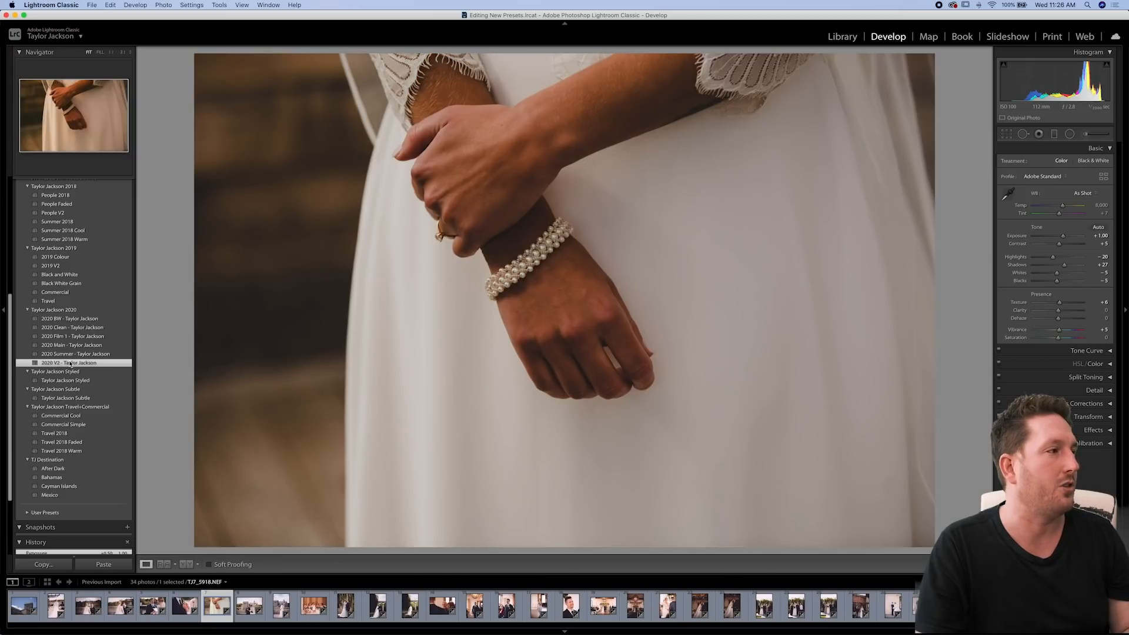
{"action": "left_click_drag", "start_coordinate": [1063, 241], "coordinate": [1064, 239]}
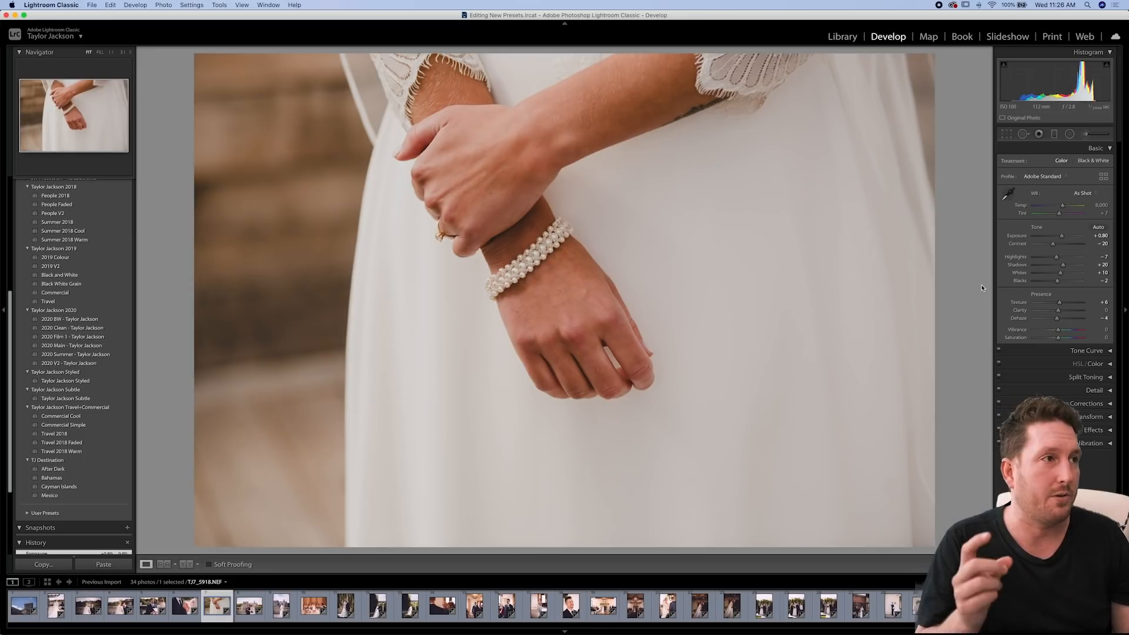
Straighten the next photo, with the couple embracing in front of the Elora Mill, to a crop angle of -0.94
{"action": "key", "text": "Right"}
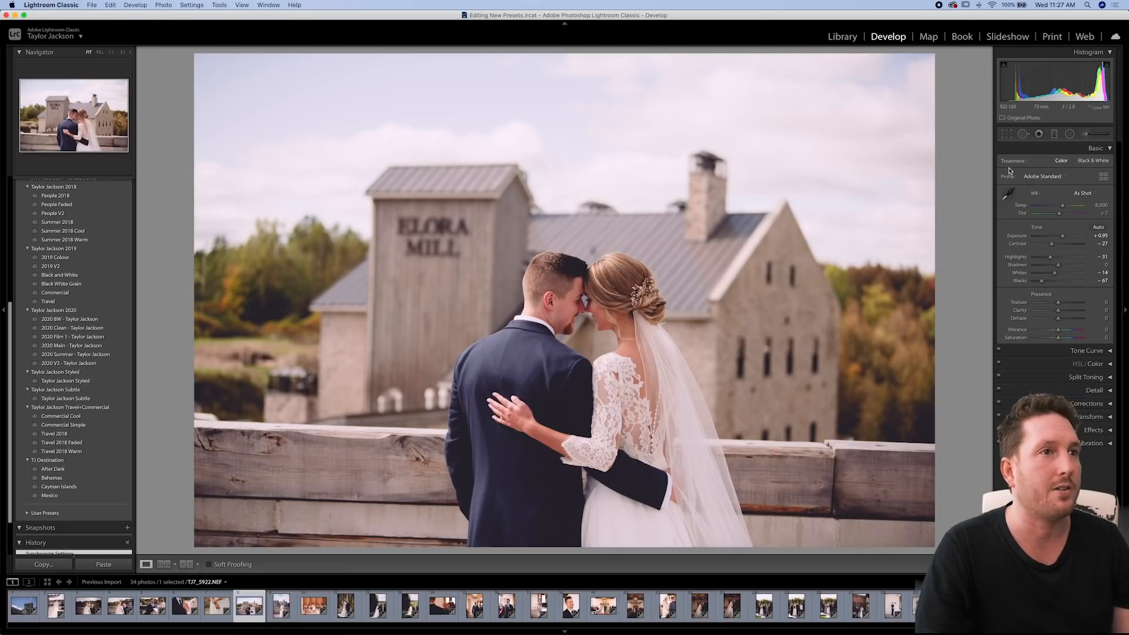
{"action": "left_click", "coordinate": [1007, 135]}
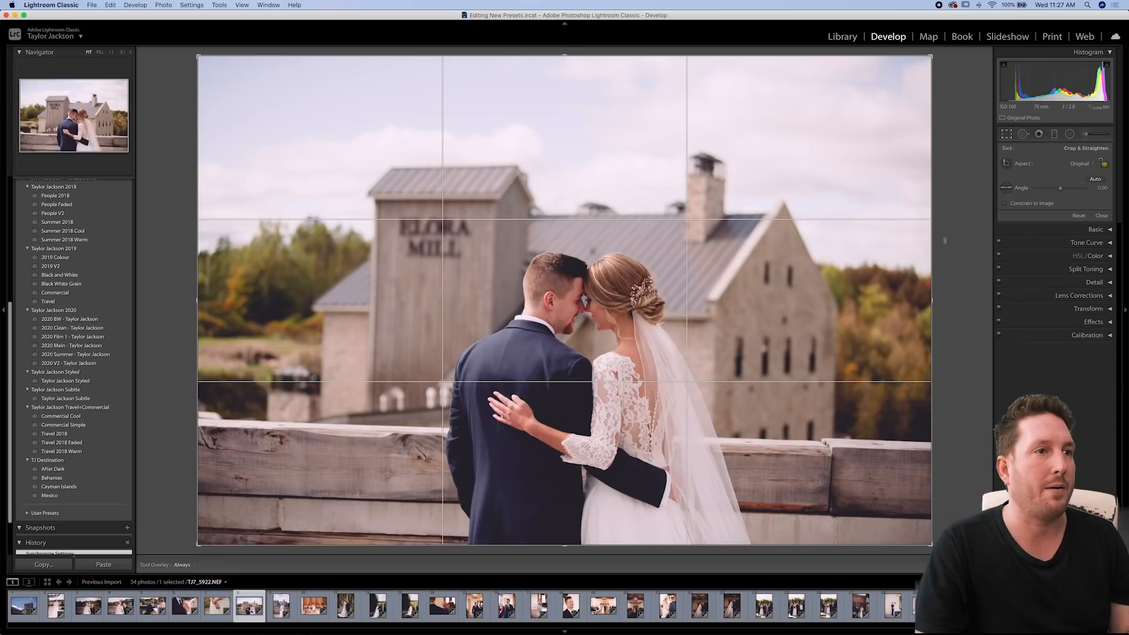
{"action": "left_click_drag", "start_coordinate": [950, 297], "coordinate": [949, 295]}
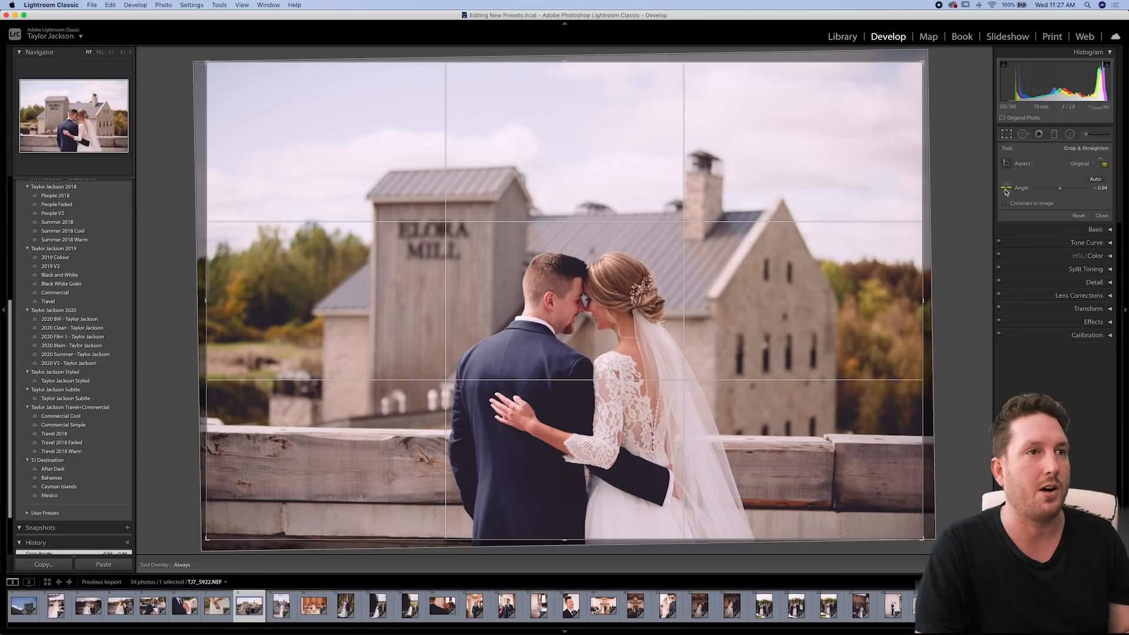
{"action": "key", "text": "Return"}
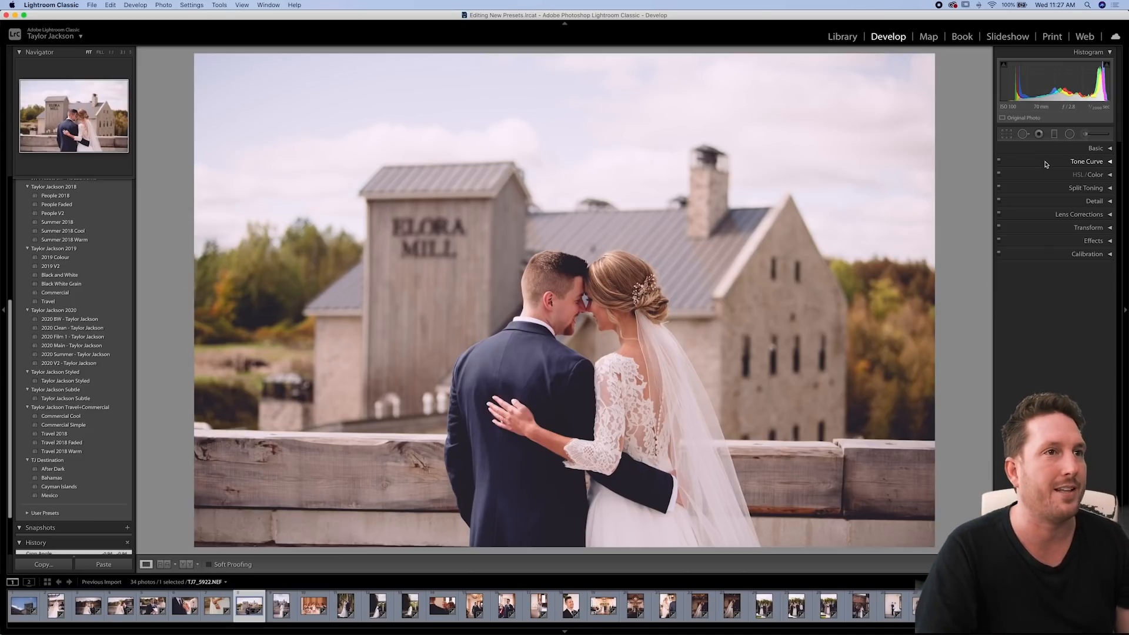
{"action": "left_click", "coordinate": [1029, 147]}
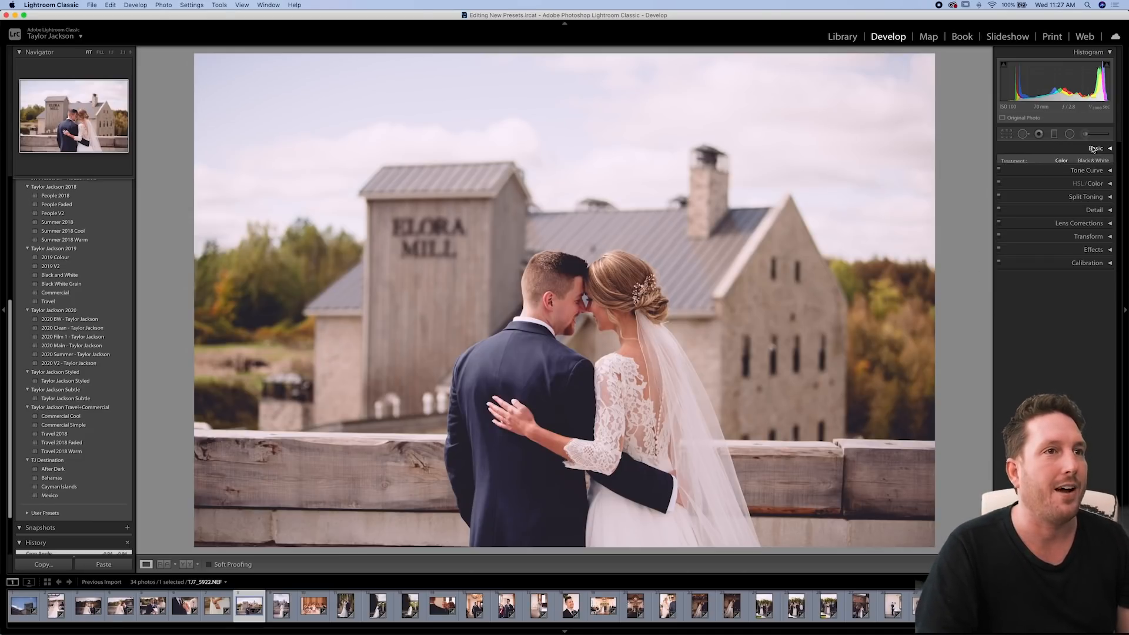
Try to heal away the Elora Mill lettering using clean wall below it as the source, and delete the spot removal
{"action": "left_click", "coordinate": [1023, 135]}
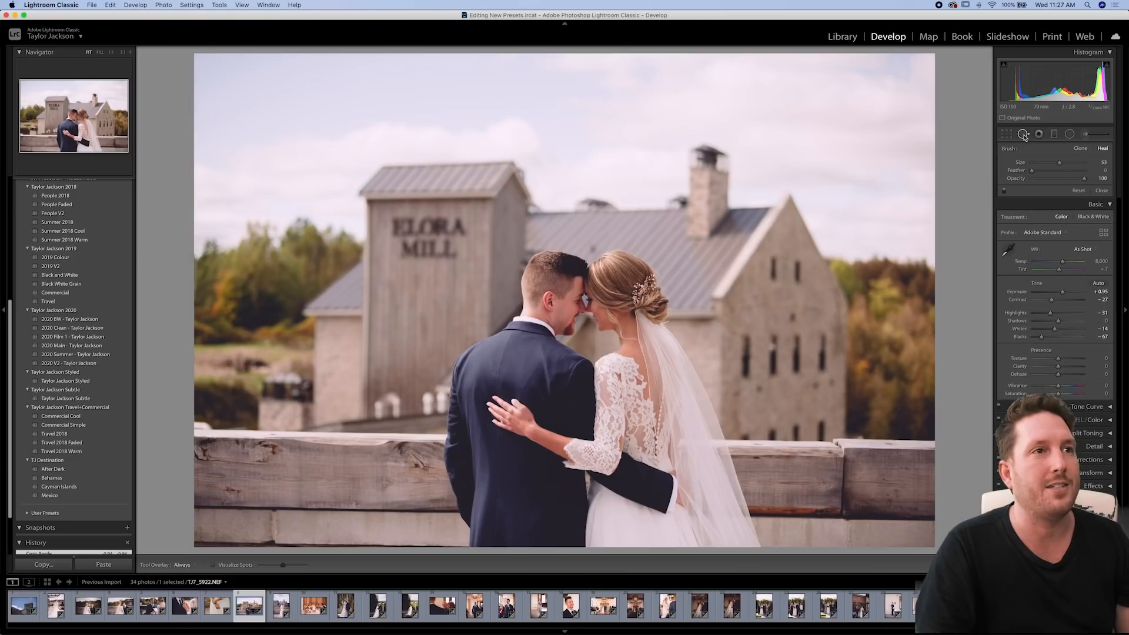
{"action": "scroll", "coordinate": [852, 237], "scroll_direction": "up", "scroll_amount": 3}
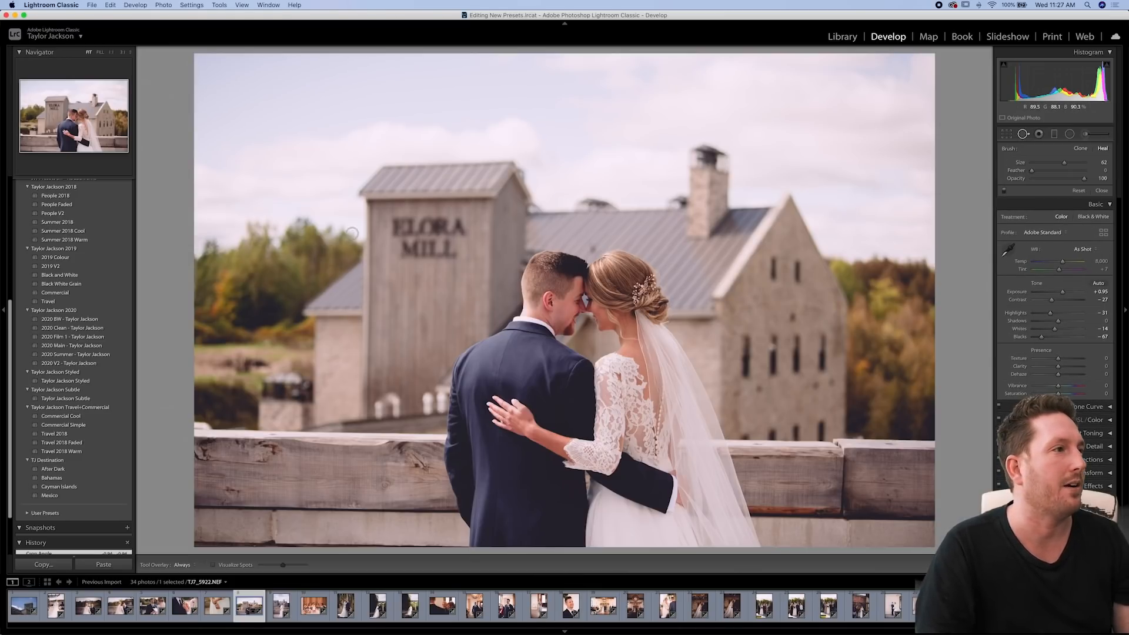
{"action": "mouse_move", "coordinate": [401, 220]}
{"action": "left_mouse_down"}
{"action": "mouse_move", "coordinate": [389, 221]}
{"action": "mouse_move", "coordinate": [411, 248]}
{"action": "mouse_move", "coordinate": [404, 224]}
{"action": "mouse_move", "coordinate": [411, 253]}
{"action": "mouse_move", "coordinate": [409, 217]}
{"action": "mouse_move", "coordinate": [411, 244]}
{"action": "mouse_move", "coordinate": [419, 226]}
{"action": "mouse_move", "coordinate": [417, 255]}
{"action": "mouse_move", "coordinate": [425, 232]}
{"action": "mouse_move", "coordinate": [432, 254]}
{"action": "mouse_move", "coordinate": [441, 222]}
{"action": "mouse_move", "coordinate": [447, 253]}
{"action": "mouse_move", "coordinate": [456, 221]}
{"action": "mouse_move", "coordinate": [464, 235]}
{"action": "left_mouse_up"}
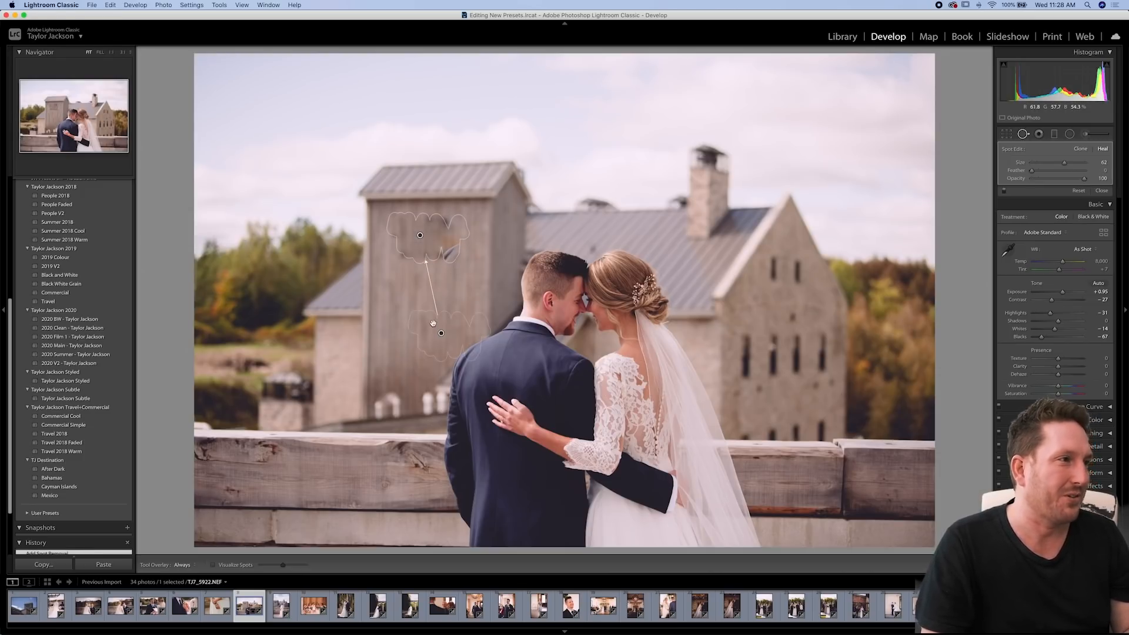
{"action": "left_click_drag", "start_coordinate": [441, 333], "coordinate": [425, 315]}
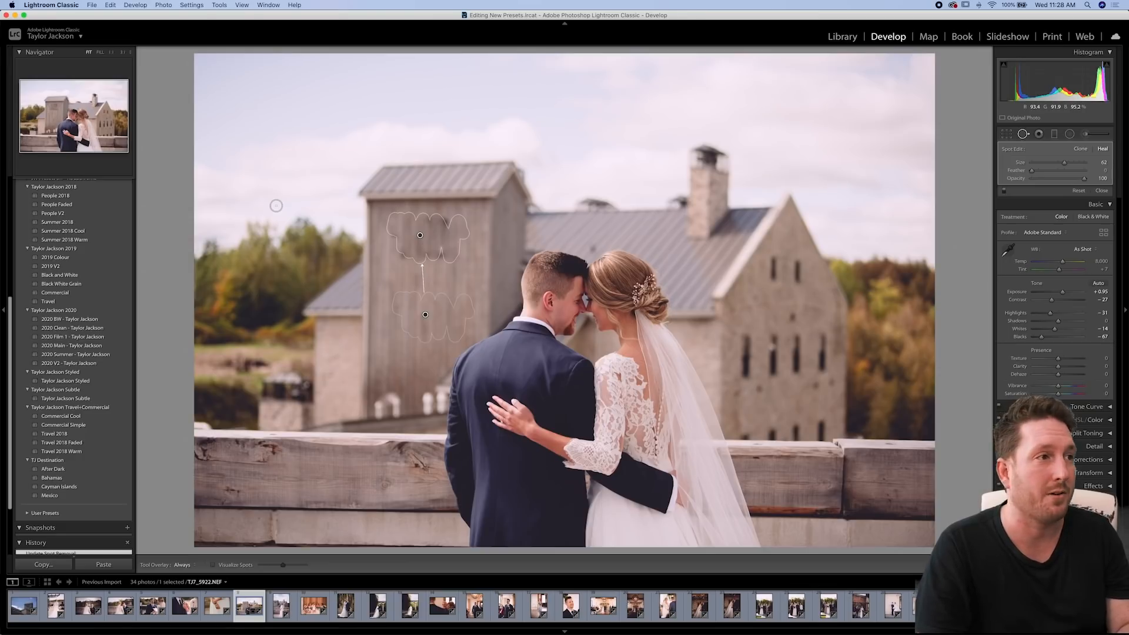
{"action": "key", "text": "Delete"}
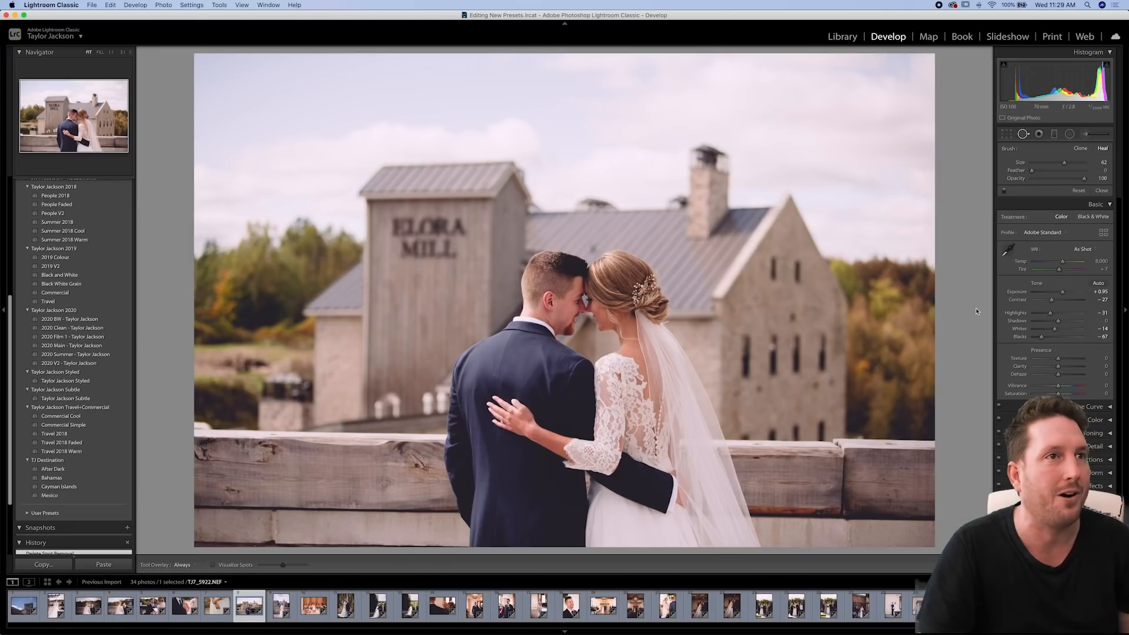
Try an adjustment brush with exposure -2.24 over the sky and trees beside the stone building, and delete it
{"action": "left_click", "coordinate": [1085, 135]}
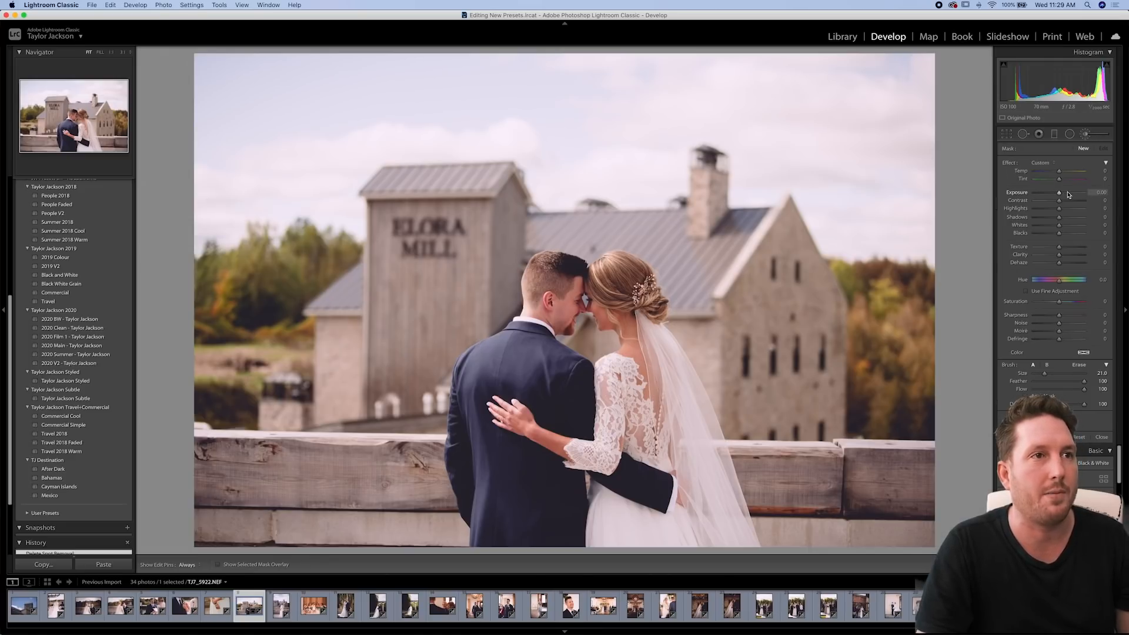
{"action": "left_click_drag", "start_coordinate": [1052, 193], "coordinate": [1045, 193]}
{"action": "key", "text": "h"}
{"action": "scroll", "coordinate": [774, 115], "scroll_direction": "up", "scroll_amount": 1}
{"action": "mouse_move", "coordinate": [794, 115]}
{"action": "left_mouse_down"}
{"action": "mouse_move", "coordinate": [870, 223]}
{"action": "mouse_move", "coordinate": [876, 383]}
{"action": "left_mouse_up"}
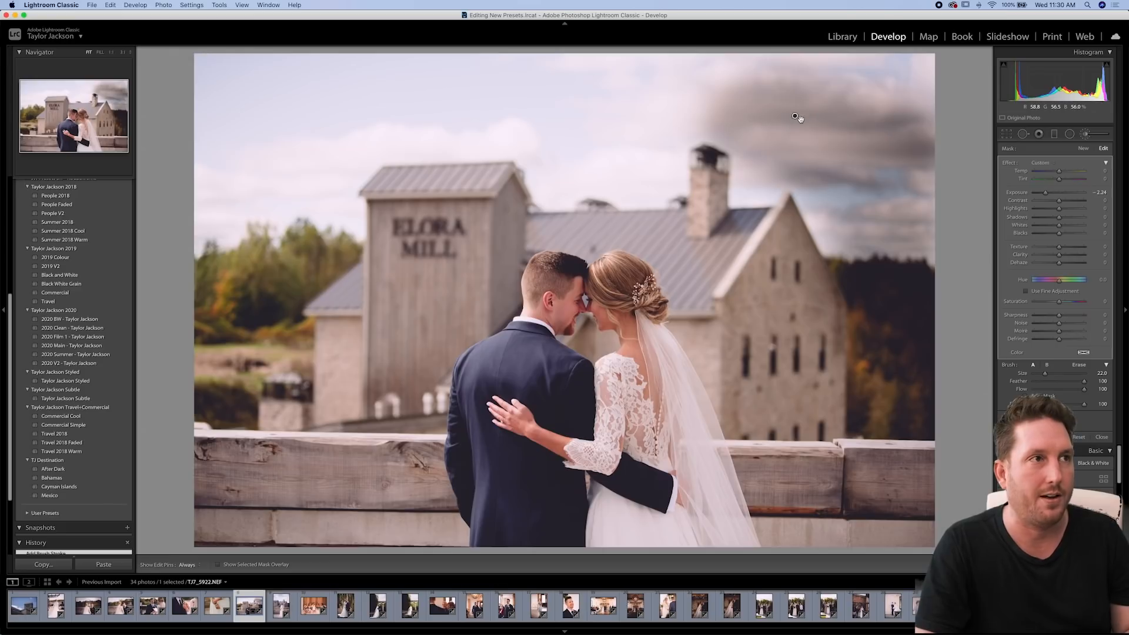
{"action": "key", "text": "Delete"}
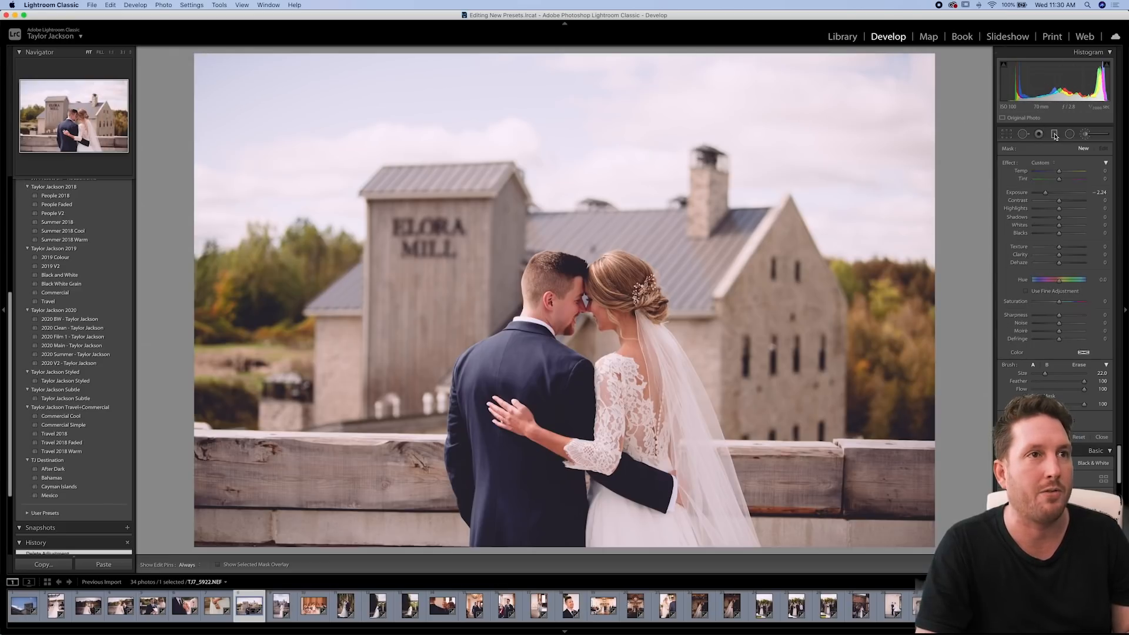
Try a graduated filter with exposure -1.26 down over the sky of the mill photo, and delete it
{"action": "left_click", "coordinate": [1055, 135]}
{"action": "left_click_drag", "start_coordinate": [1046, 193], "coordinate": [1052, 194]}
{"action": "left_click_drag", "start_coordinate": [602, 105], "coordinate": [602, 306]}
{"action": "left_click", "coordinate": [1054, 134]}
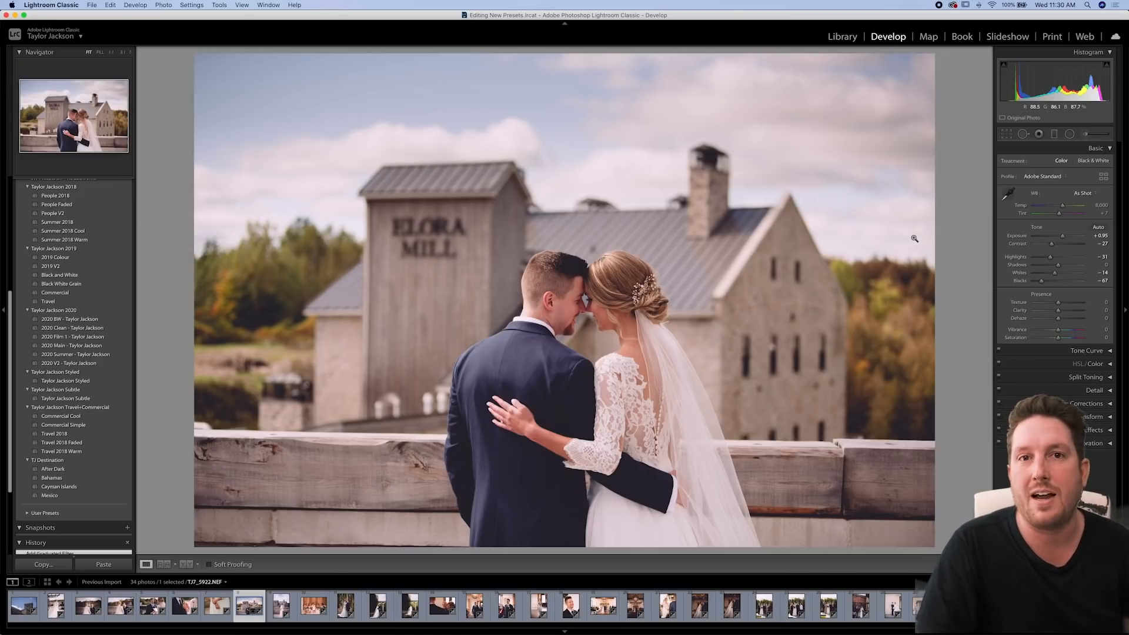
{"action": "left_click", "coordinate": [1054, 135]}
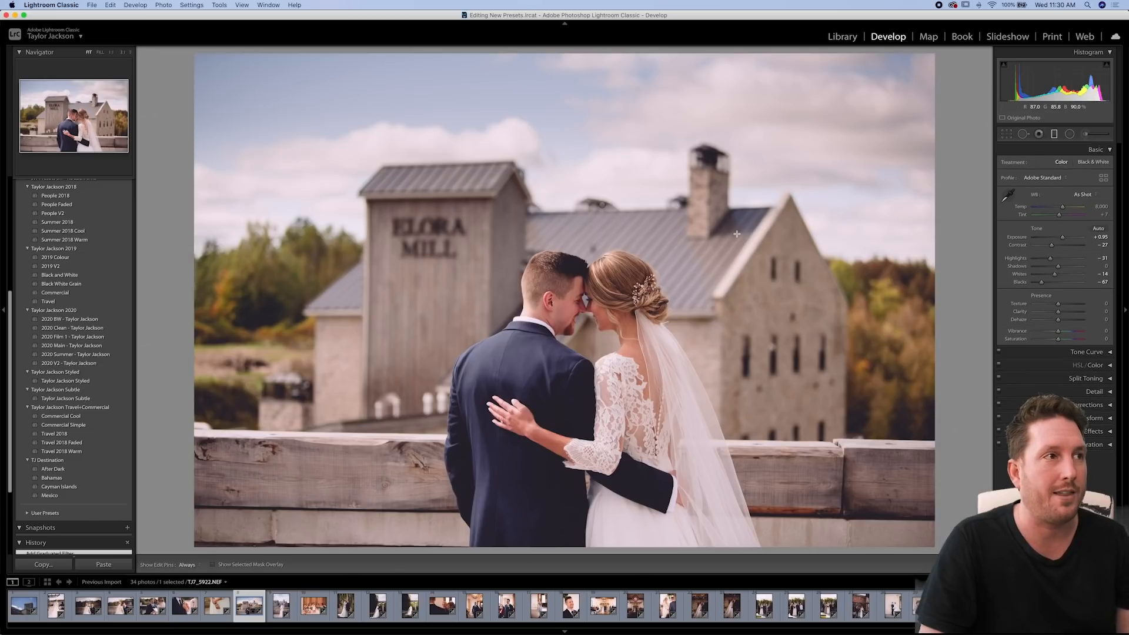
{"action": "left_click", "coordinate": [602, 204]}
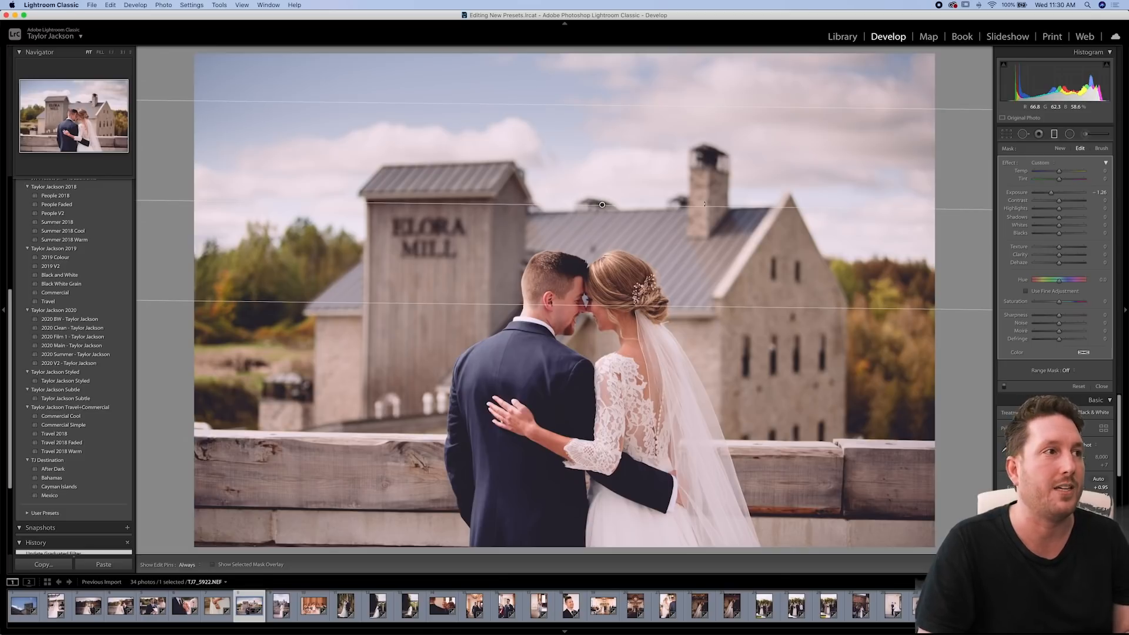
{"action": "key", "text": "Delete"}
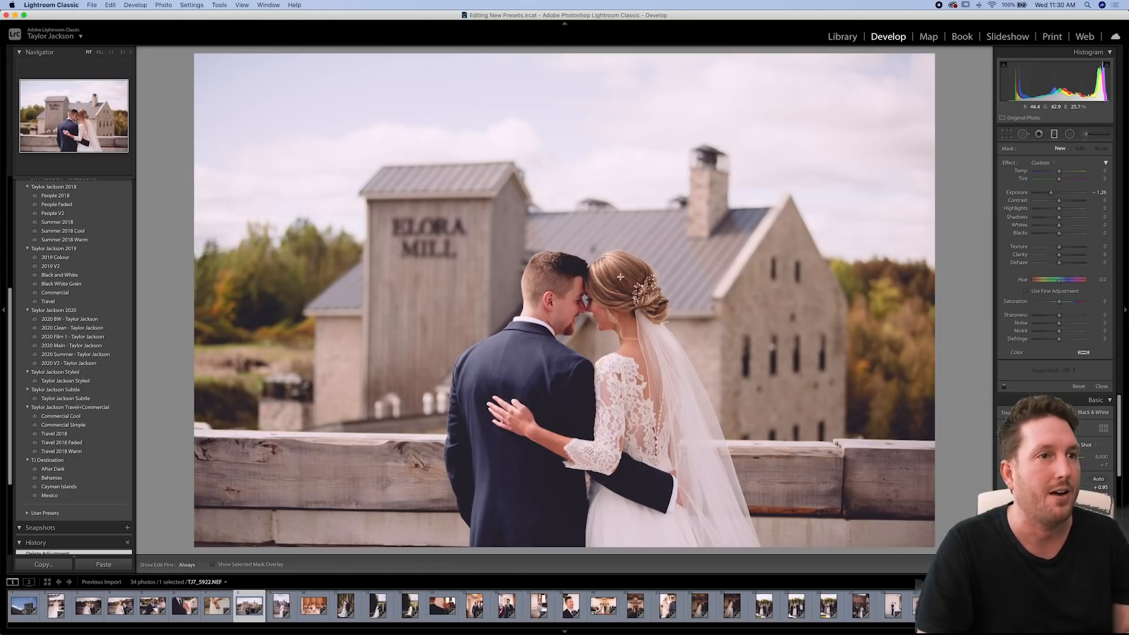
{"action": "left_click", "coordinate": [1056, 135]}
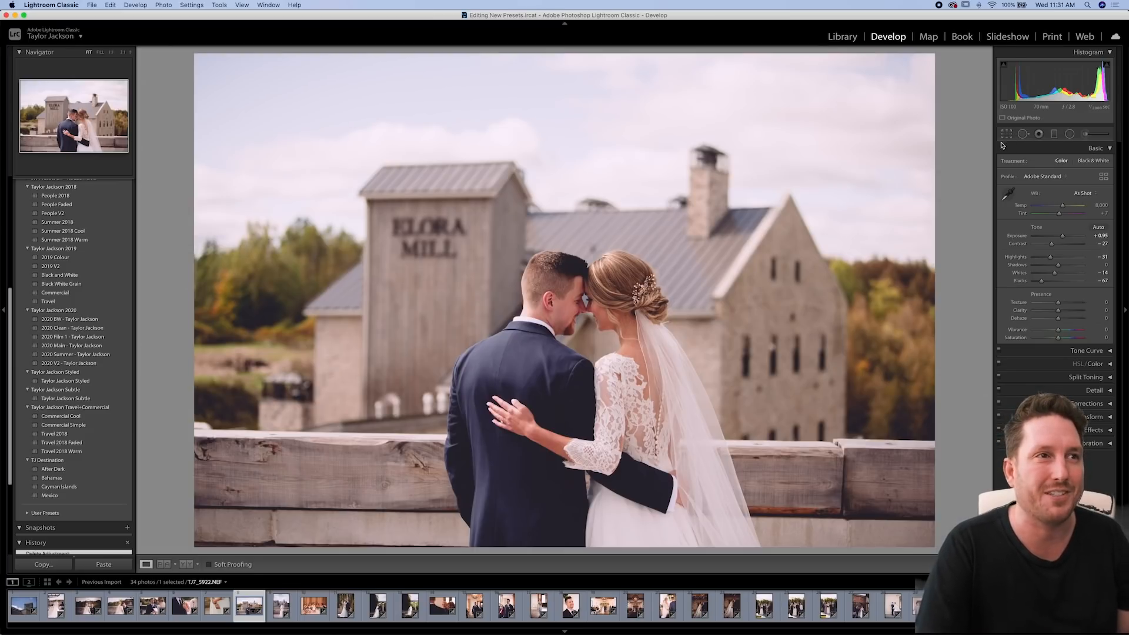
Straighten the next photo, the full-length portrait of the bride on the deck, with a slight crop rotation
{"action": "key", "text": "Right"}
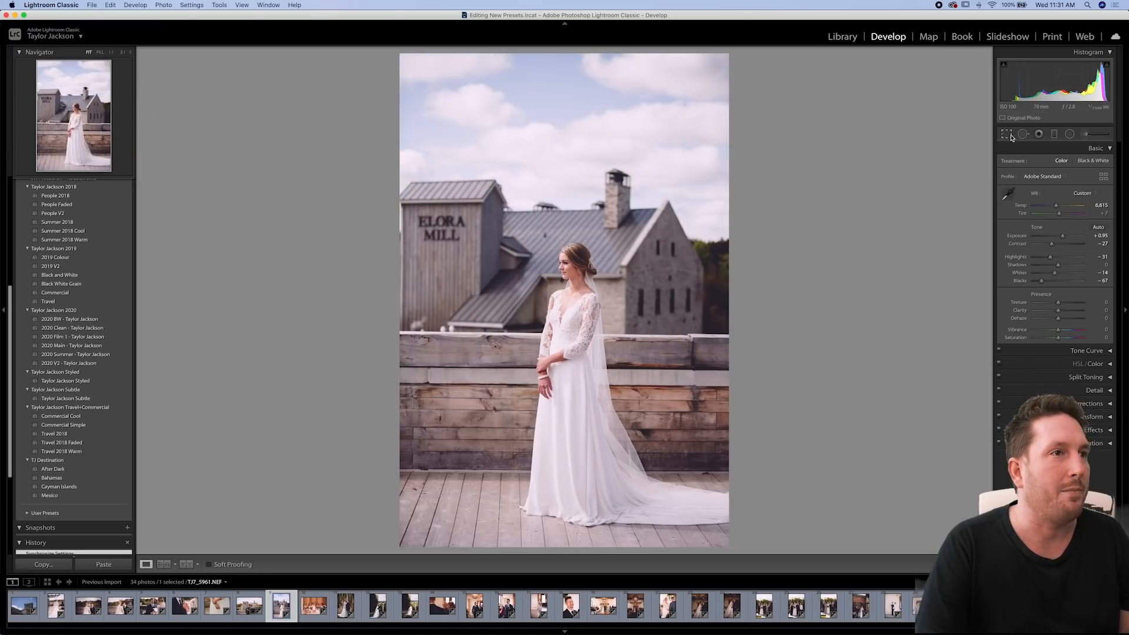
{"action": "left_click", "coordinate": [1008, 134]}
{"action": "left_click_drag", "start_coordinate": [855, 285], "coordinate": [857, 282]}
{"action": "key", "text": "Return"}
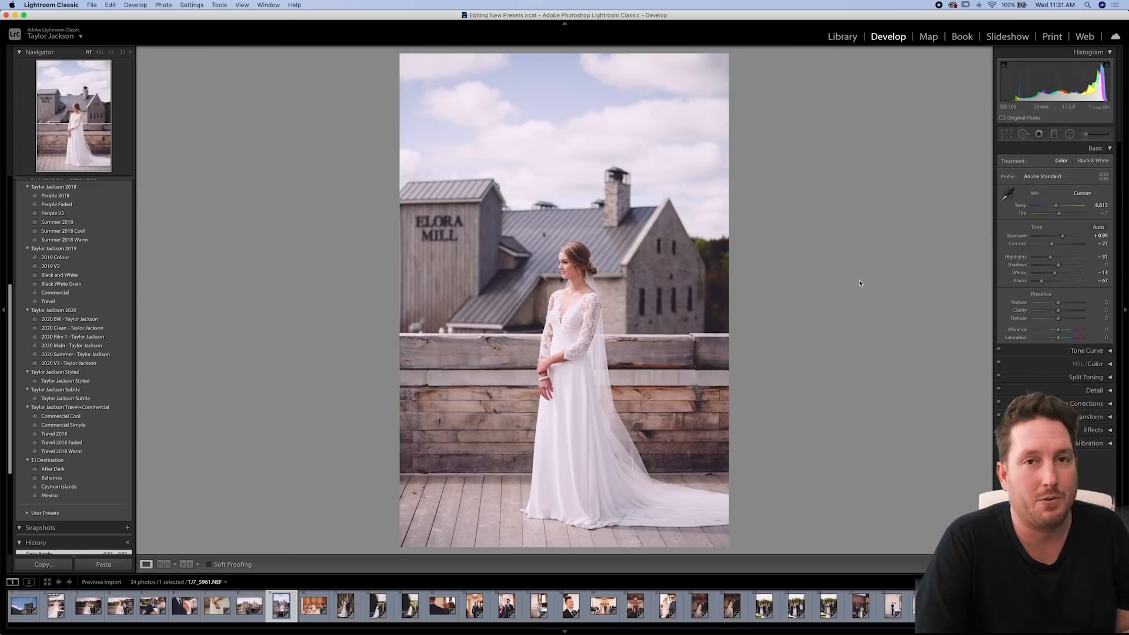
On the next photo of the seated bridal party, sample white balance from the bride's dress, and set temperature 5,828, exposure +1.30 and blacks -78
{"action": "key", "text": "Right"}
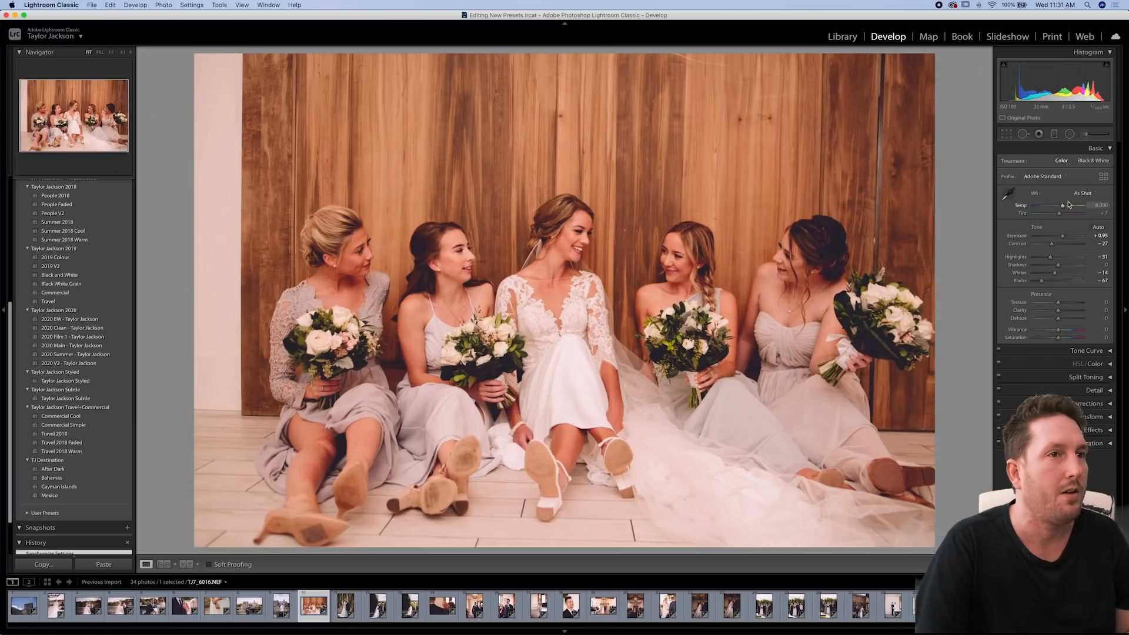
{"action": "left_click_drag", "start_coordinate": [1063, 208], "coordinate": [1062, 209]}
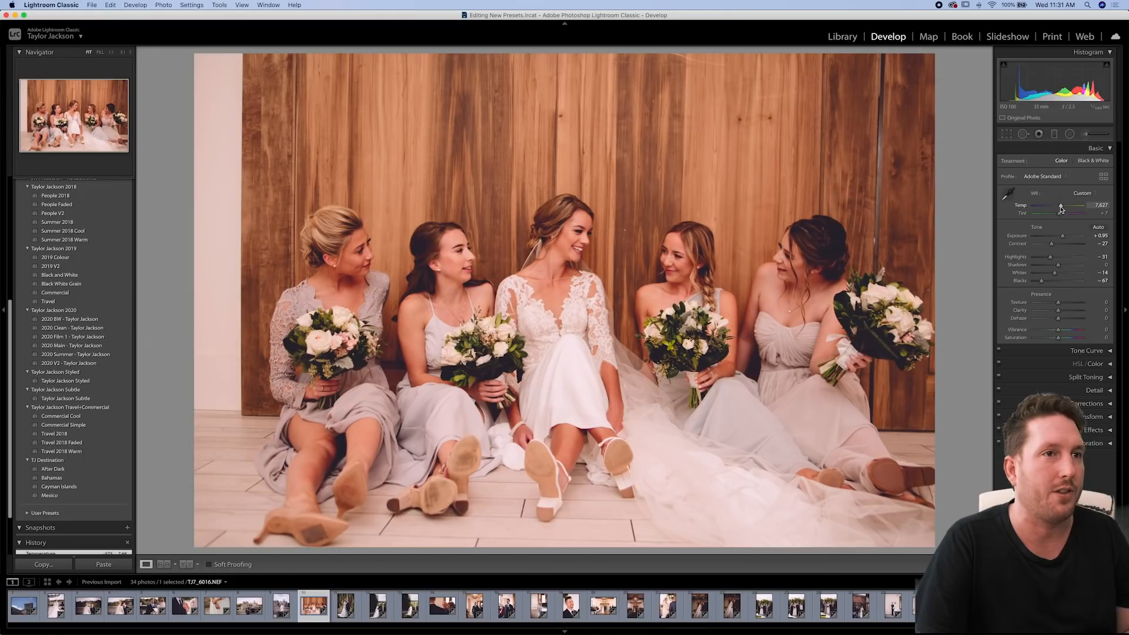
{"action": "left_click", "coordinate": [1008, 194]}
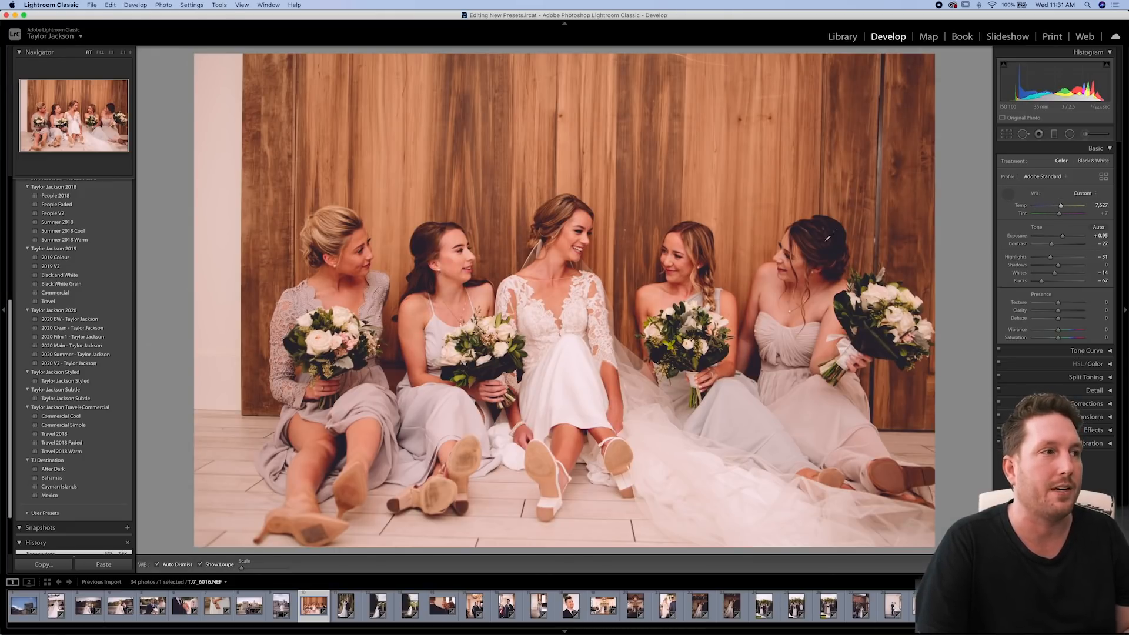
{"action": "left_click", "coordinate": [573, 382]}
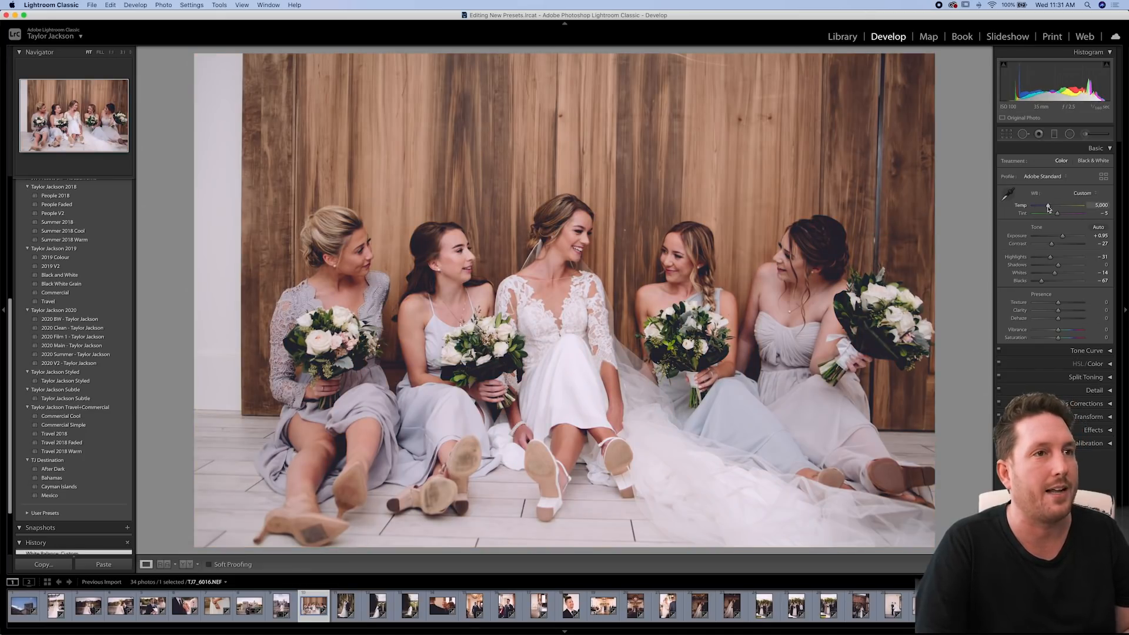
{"action": "left_click_drag", "start_coordinate": [1048, 207], "coordinate": [1063, 235]}
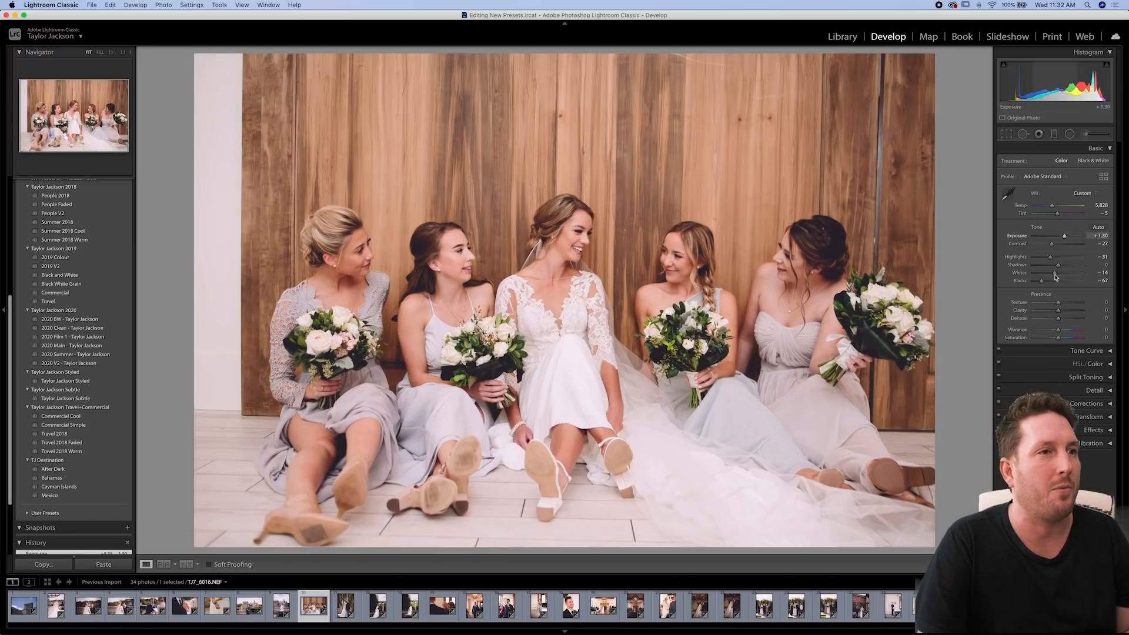
{"action": "left_click_drag", "start_coordinate": [1043, 284], "coordinate": [1039, 284]}
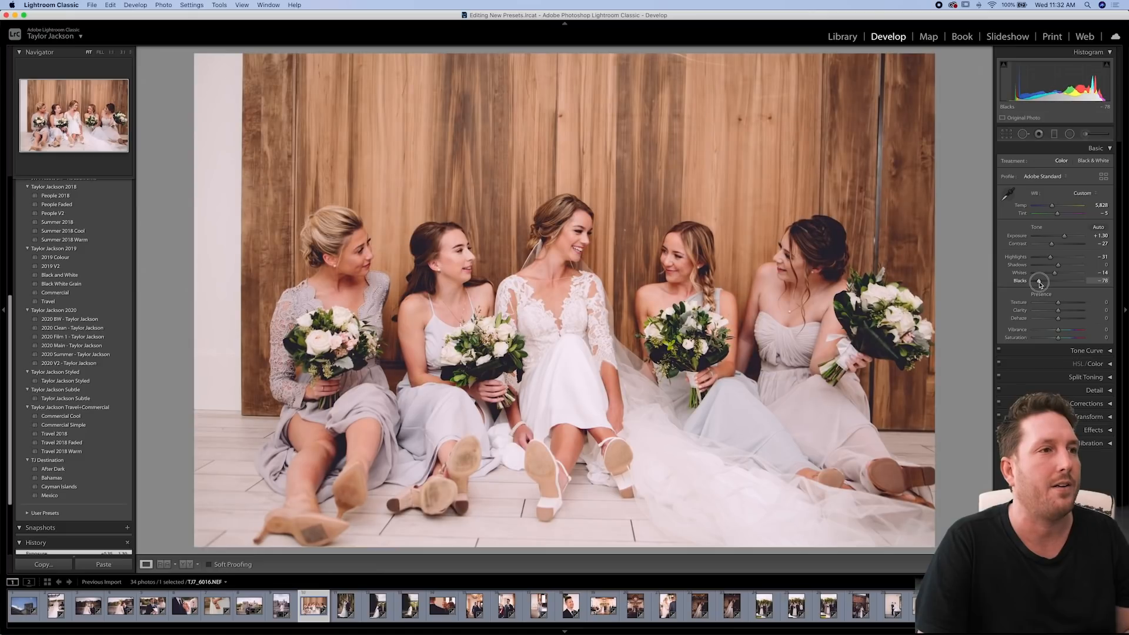
Add a graduated filter inward from the left edge of the bridal party photo and adjust its exposure
{"action": "left_click", "coordinate": [1054, 134]}
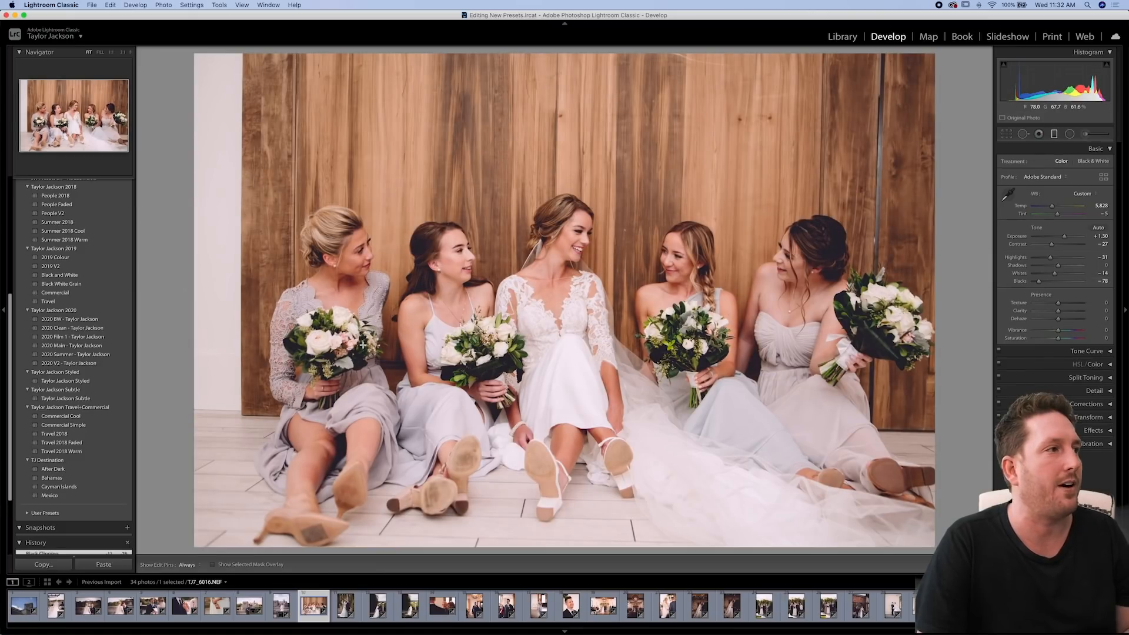
{"action": "left_click_drag", "start_coordinate": [204, 377], "coordinate": [386, 371]}
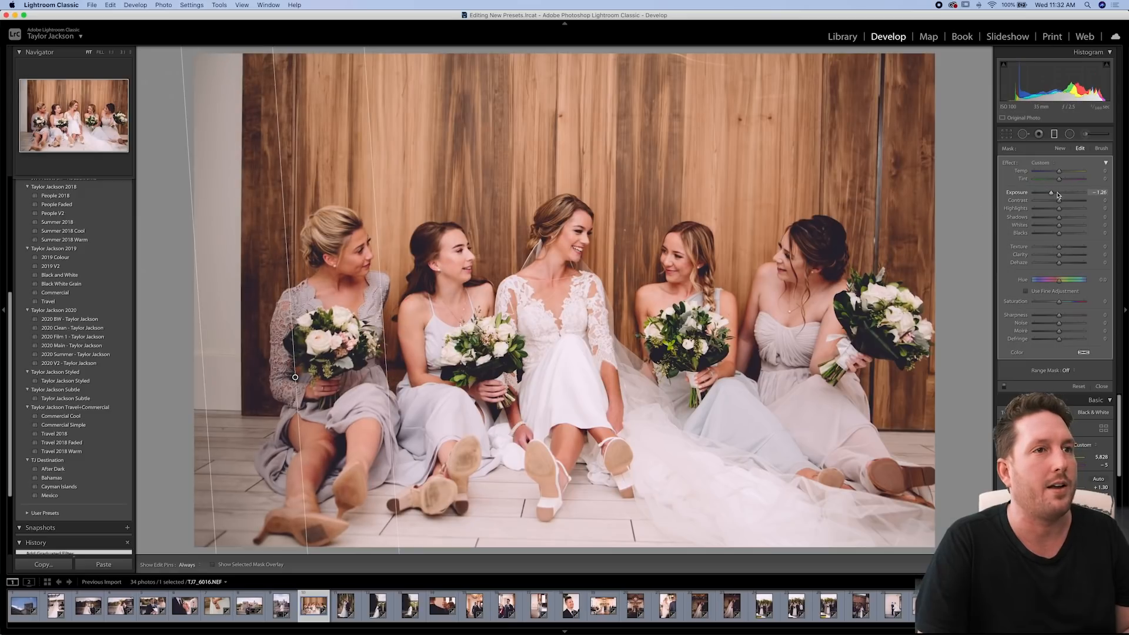
{"action": "left_click", "coordinate": [1057, 192]}
{"action": "left_click", "coordinate": [1056, 135]}
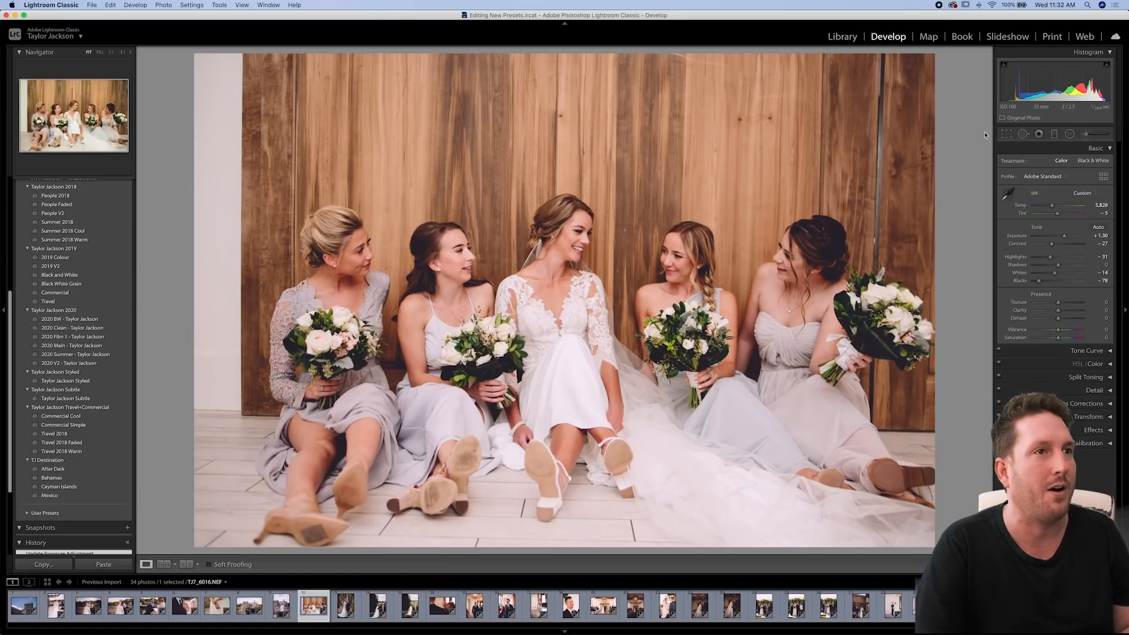
Straighten the bridal party photo with a crop rotation of about -0.7 degrees
{"action": "left_click", "coordinate": [1007, 134]}
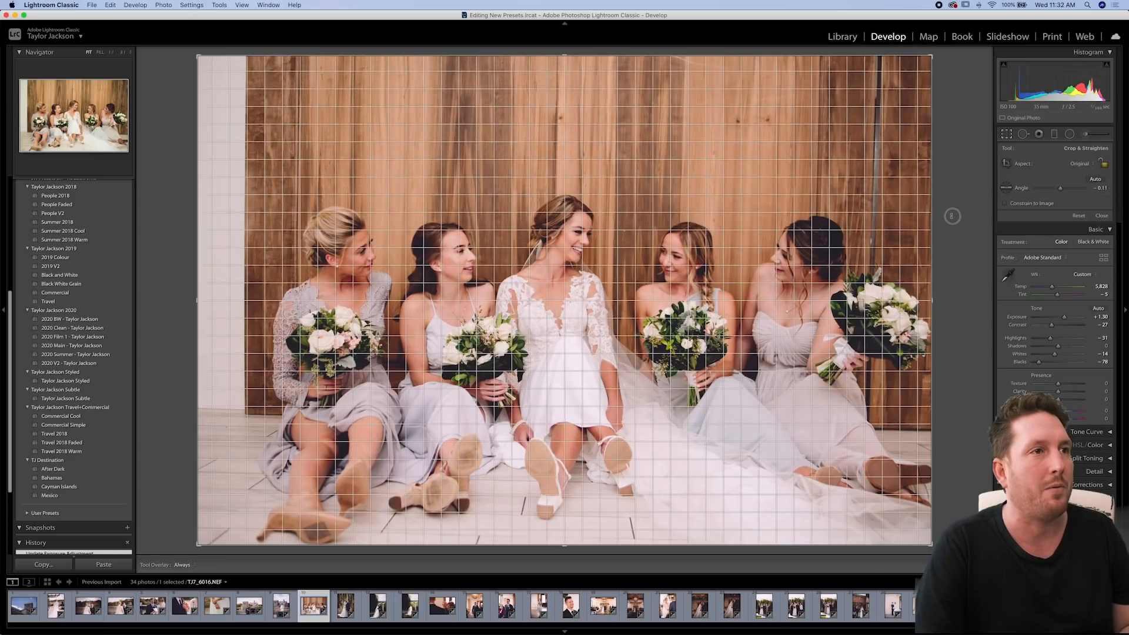
{"action": "left_click_drag", "start_coordinate": [953, 213], "coordinate": [953, 212]}
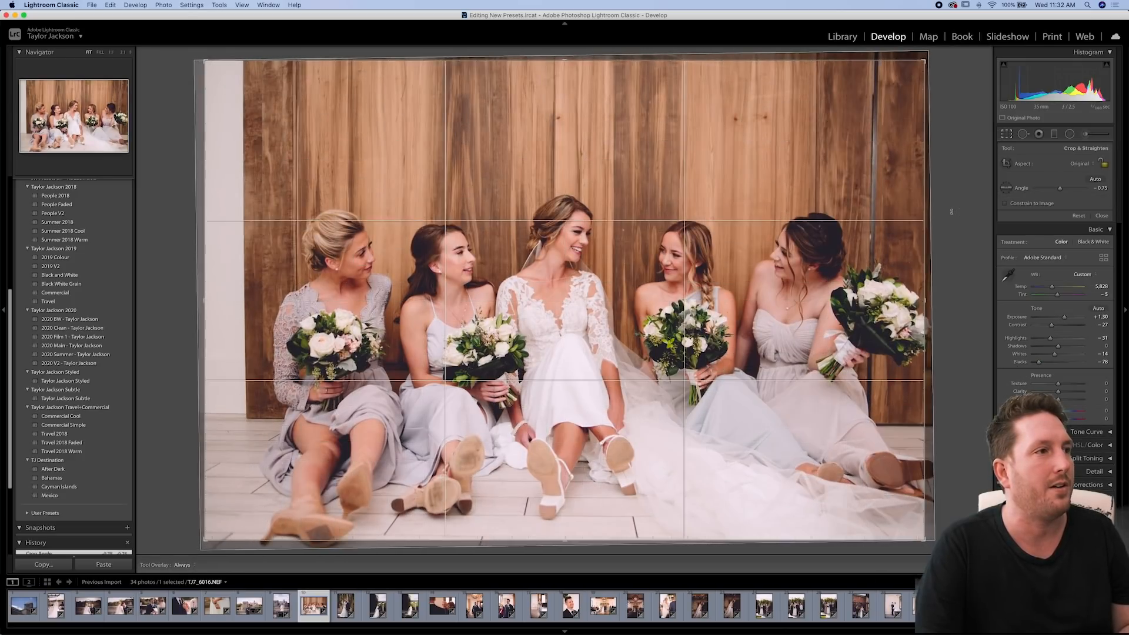
{"action": "key", "text": "Return"}
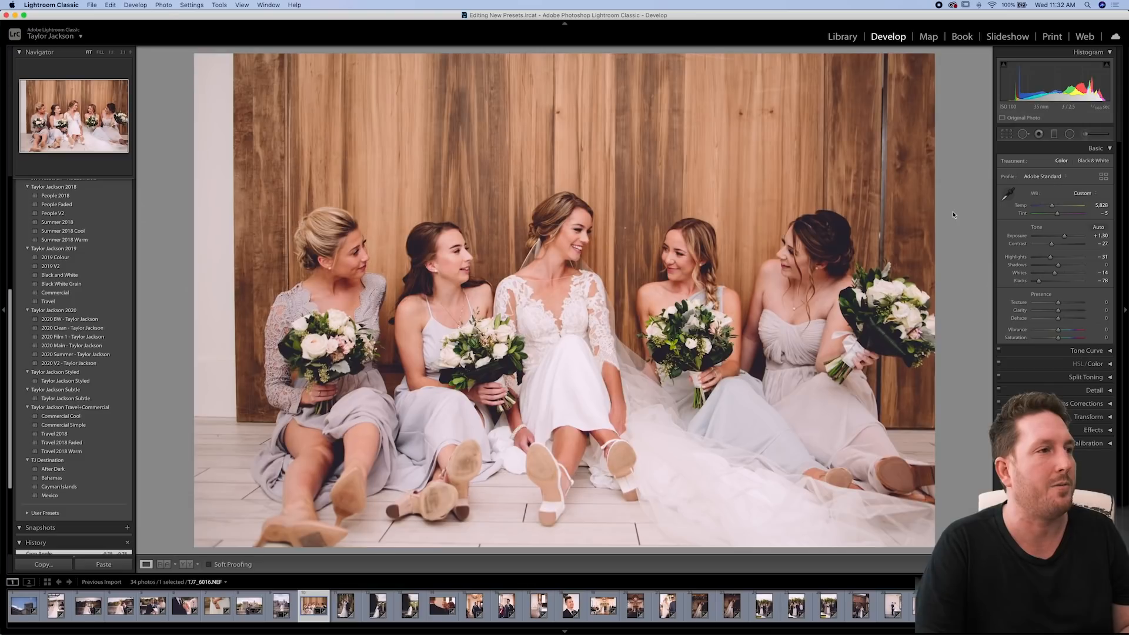
On the next photo, the couple in the forest, set exposure to +1.35, blacks to -72 and temperature to 7,475
{"action": "key", "text": "Right"}
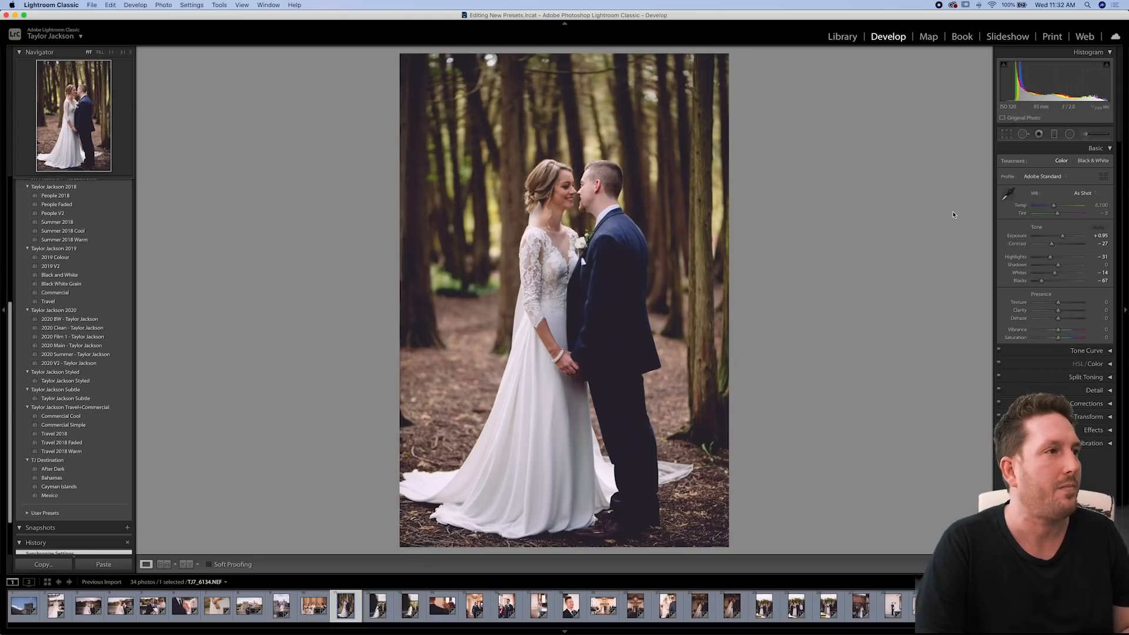
{"action": "left_click_drag", "start_coordinate": [1062, 236], "coordinate": [1068, 238]}
{"action": "left_click_drag", "start_coordinate": [1043, 283], "coordinate": [1040, 282]}
{"action": "left_click_drag", "start_coordinate": [1054, 208], "coordinate": [1061, 207]}
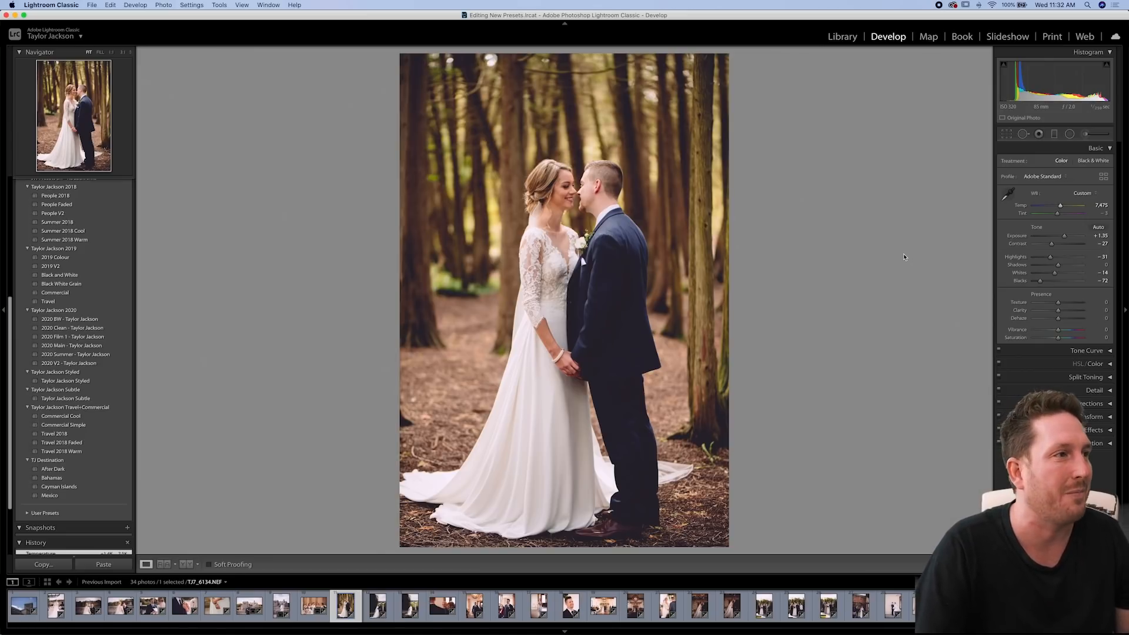
Go to the next photo, the couple by the bridge, and preview the 2020 Film 1, 2020 V2 and 2020 Summer presets
{"action": "key", "text": "Right"}
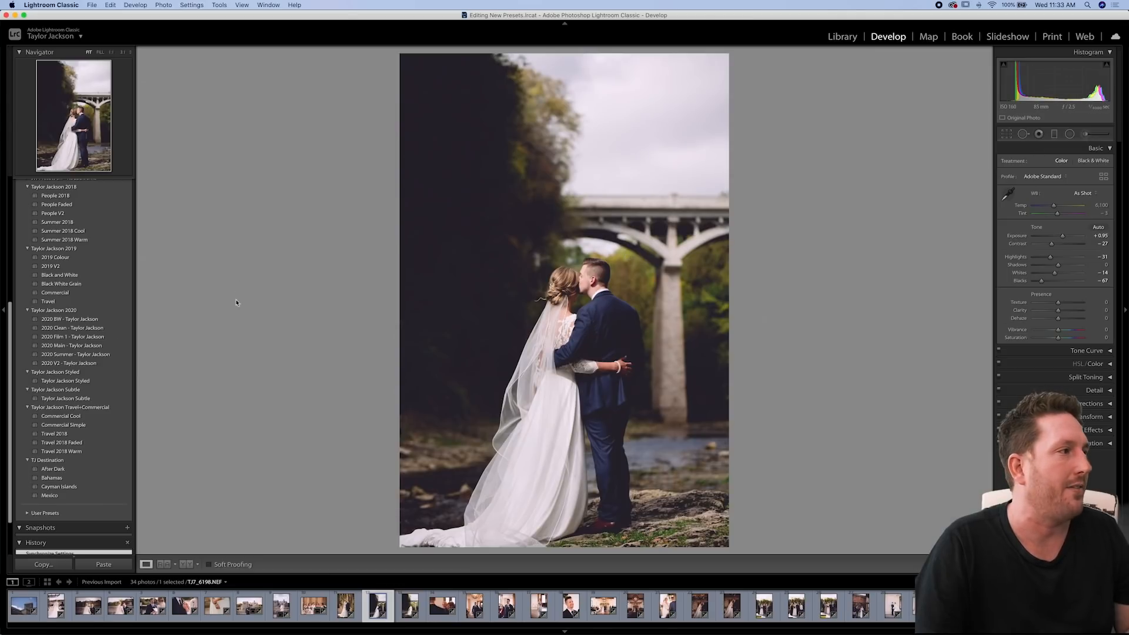
{"action": "left_click", "coordinate": [97, 337]}
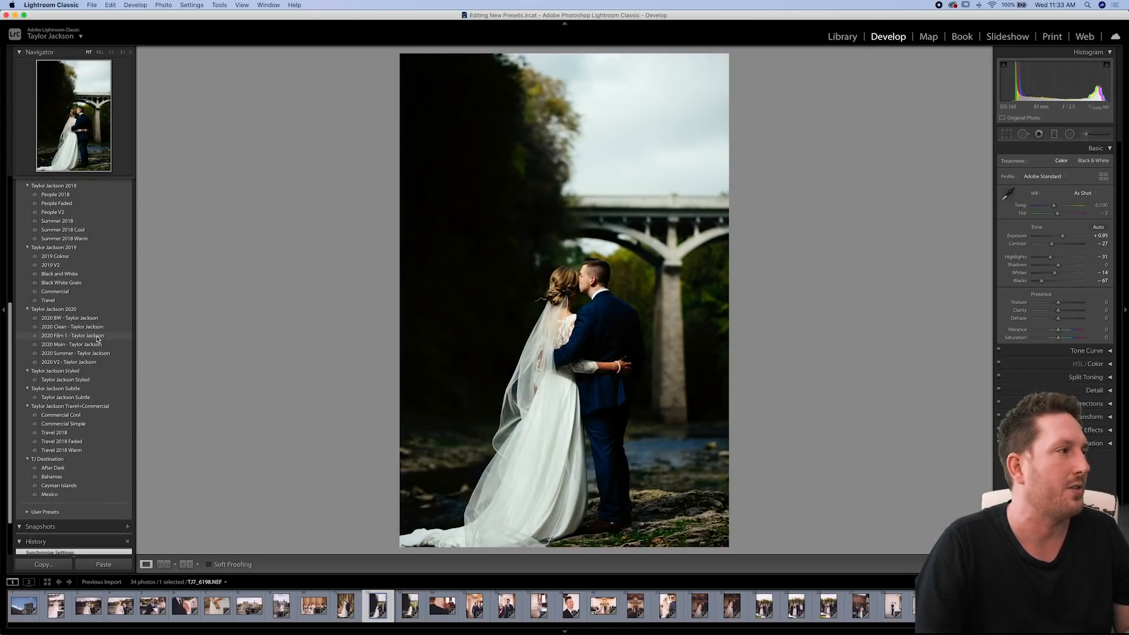
{"action": "left_click", "coordinate": [90, 363]}
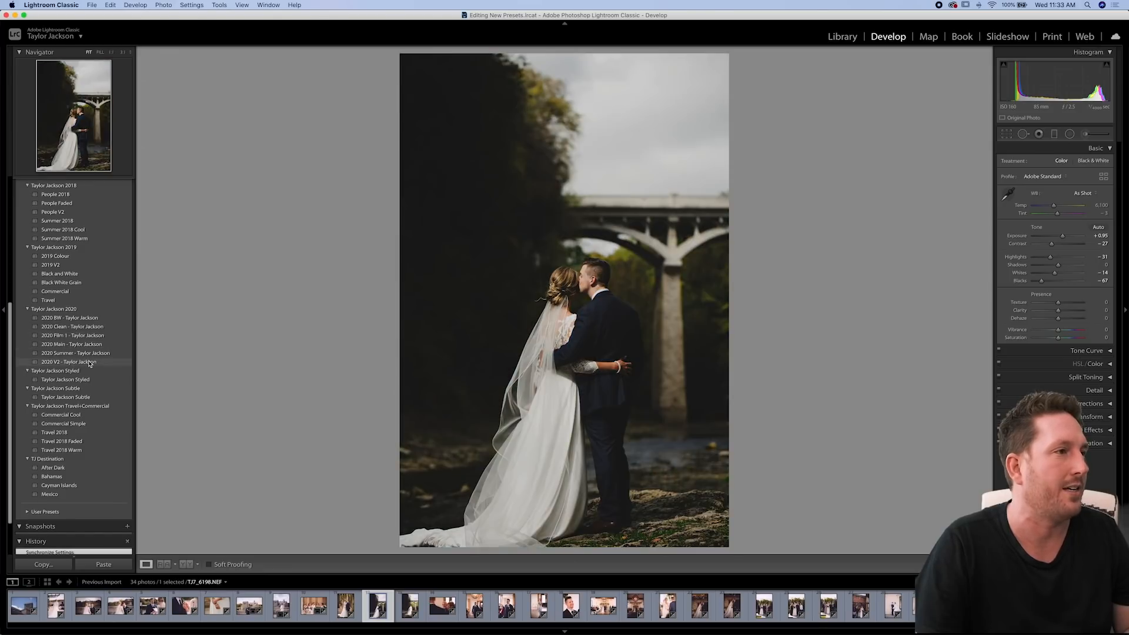
{"action": "left_click", "coordinate": [89, 354]}
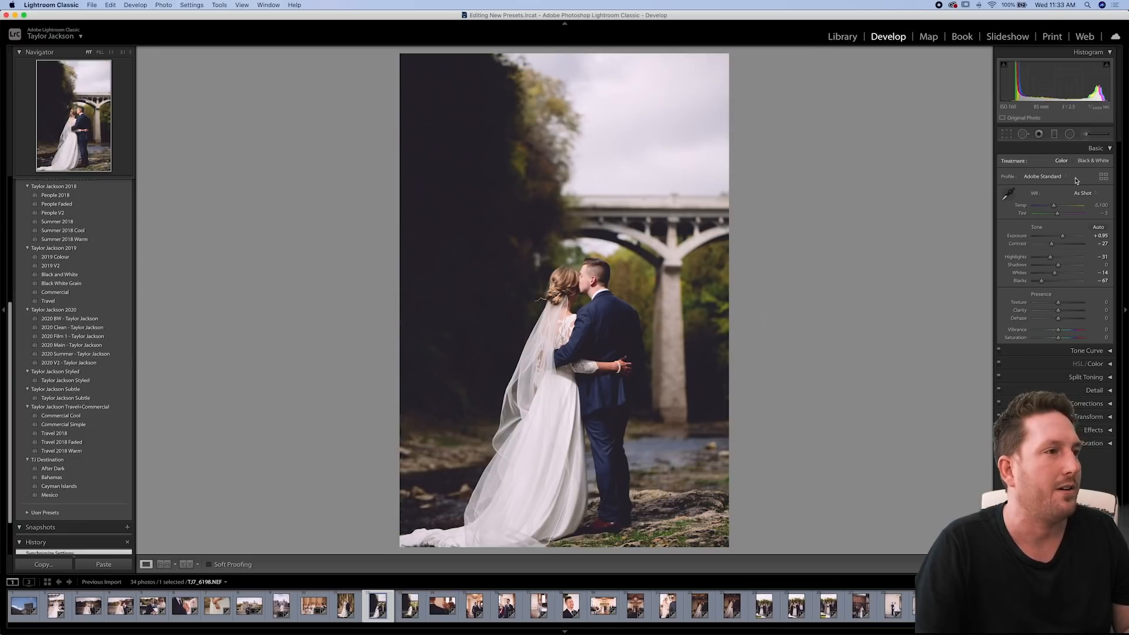
Set the bridge couple photo to exposure +0.85, temperature 7,440 and blacks -69, and compare it with the previous forest photo
{"action": "left_click_drag", "start_coordinate": [1063, 237], "coordinate": [1062, 215]}
{"action": "left_click", "coordinate": [1062, 206]}
{"action": "left_click_drag", "start_coordinate": [1041, 280], "coordinate": [1040, 279]}
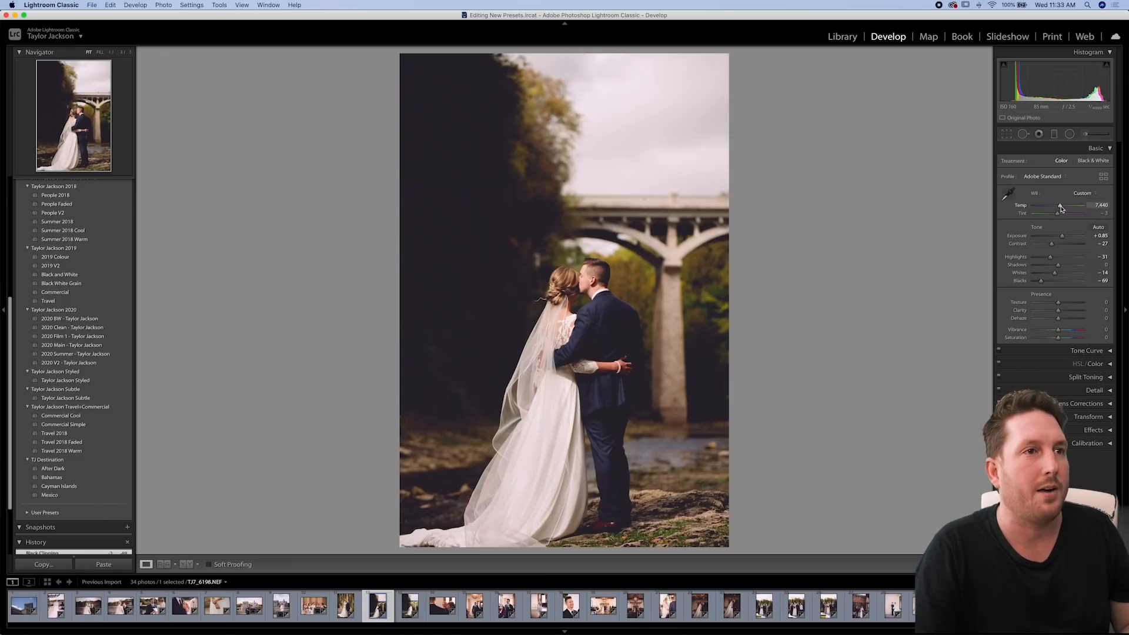
{"action": "key", "text": "Left"}
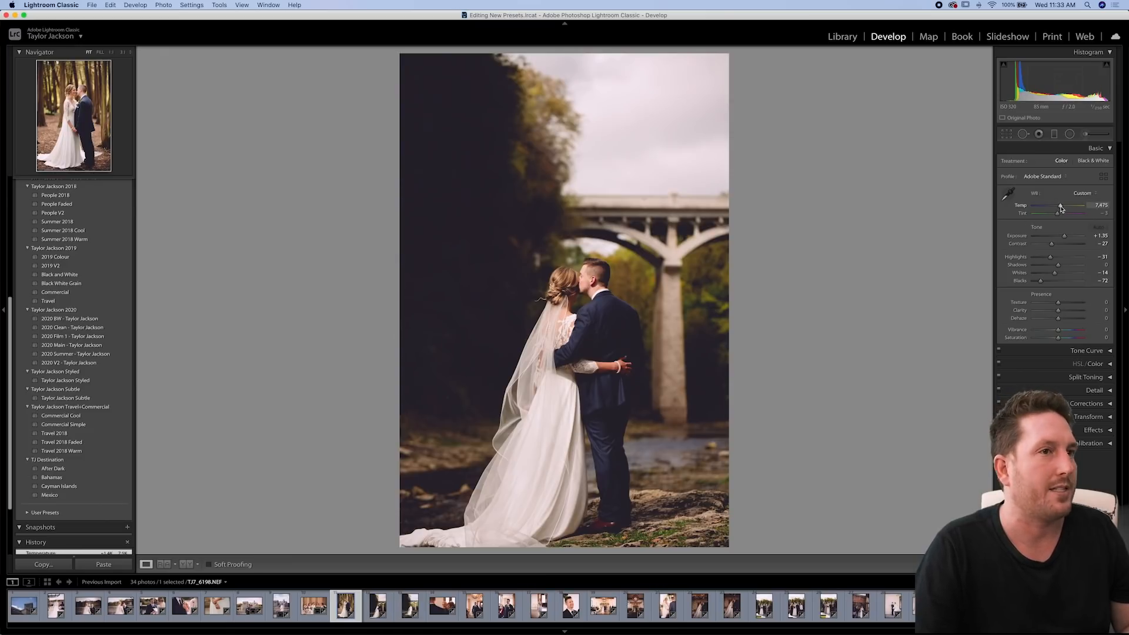
{"action": "key", "text": "Right"}
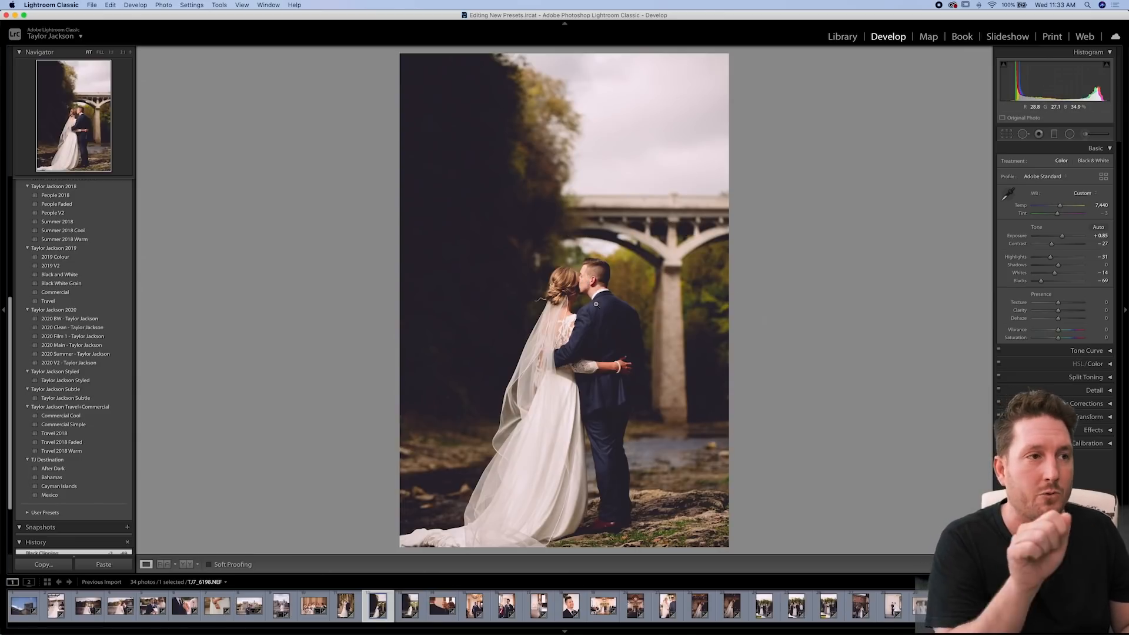
Apply the 2020 BW preset to the next photo, the bride alone by the bridge, and set exposure to +0.10 and highlights to -72
{"action": "key", "text": "Right"}
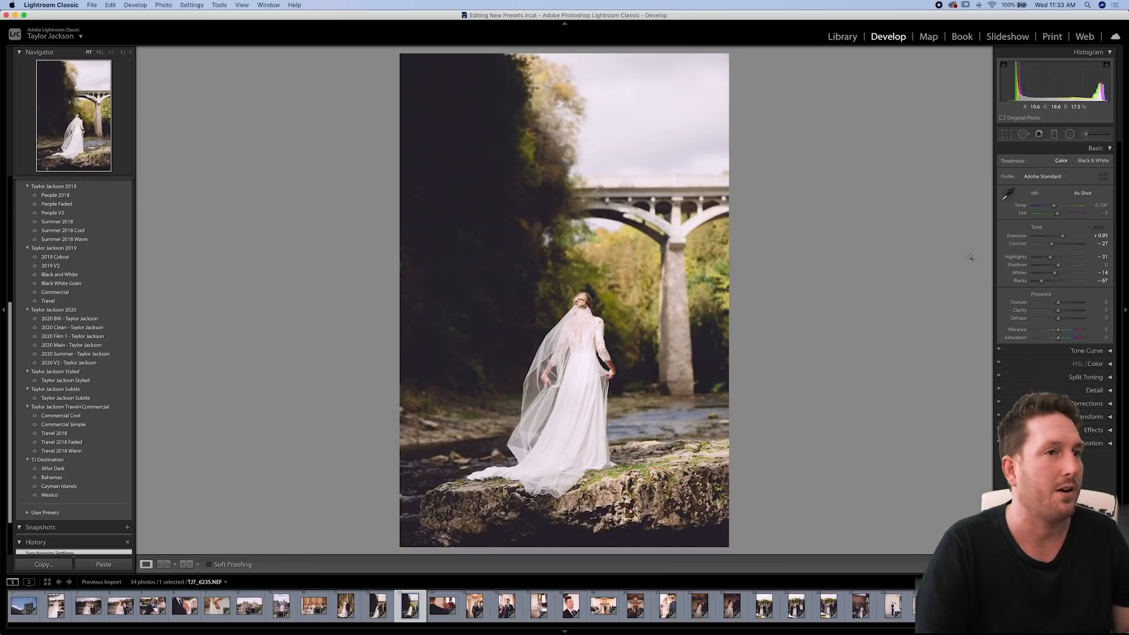
{"action": "left_click_drag", "start_coordinate": [1061, 238], "coordinate": [1060, 241]}
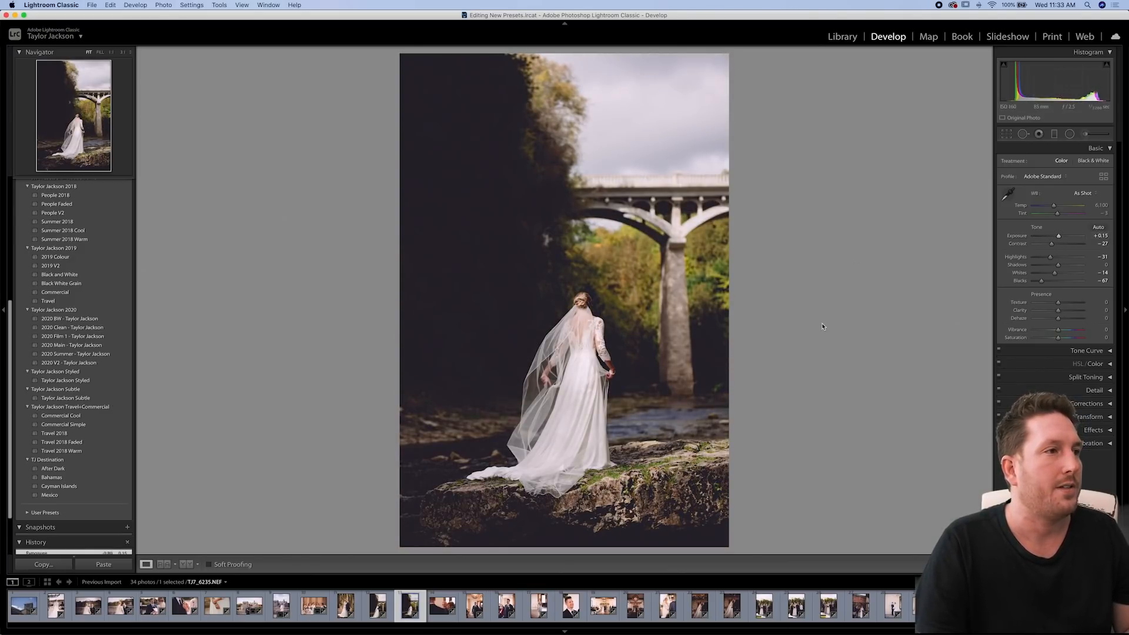
{"action": "left_click", "coordinate": [74, 320]}
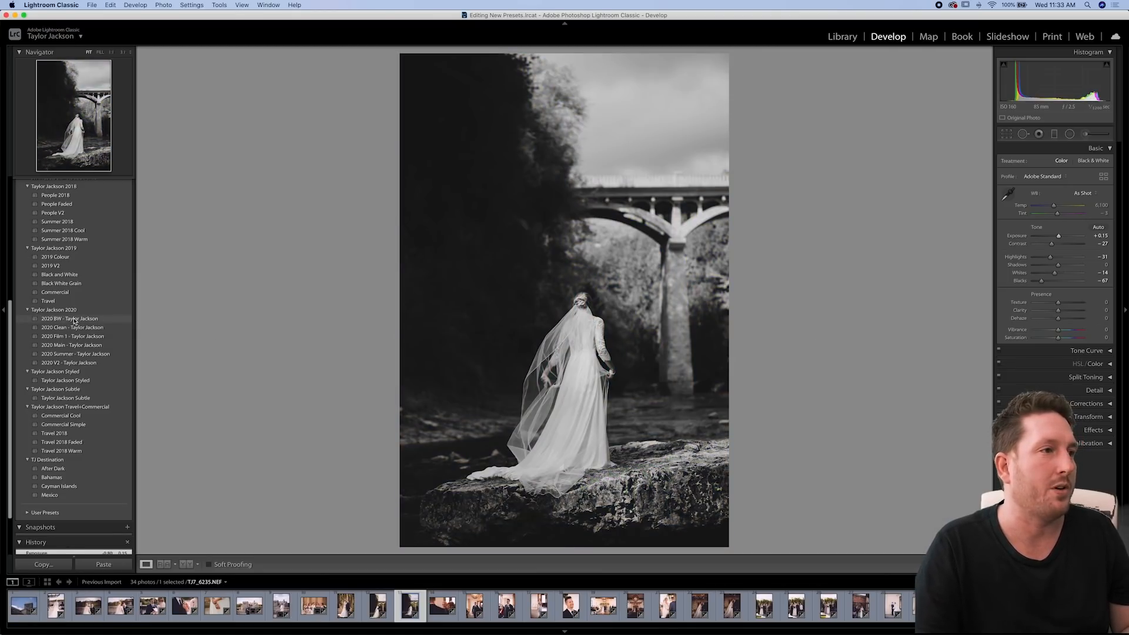
{"action": "left_click", "coordinate": [74, 320]}
{"action": "left_click_drag", "start_coordinate": [1058, 237], "coordinate": [1042, 259]}
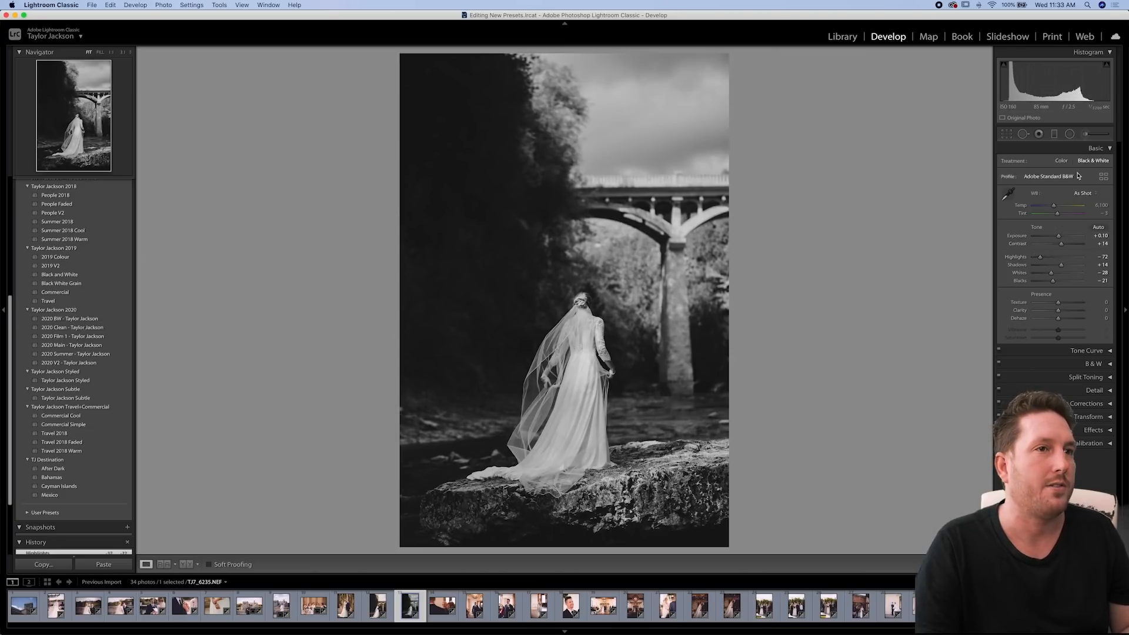
Add a graduated filter over the dark trees beside the bride with exposure 0, contrast -54 and shadows about 32
{"action": "left_click", "coordinate": [1056, 134]}
{"action": "left_click_drag", "start_coordinate": [576, 366], "coordinate": [518, 352]}
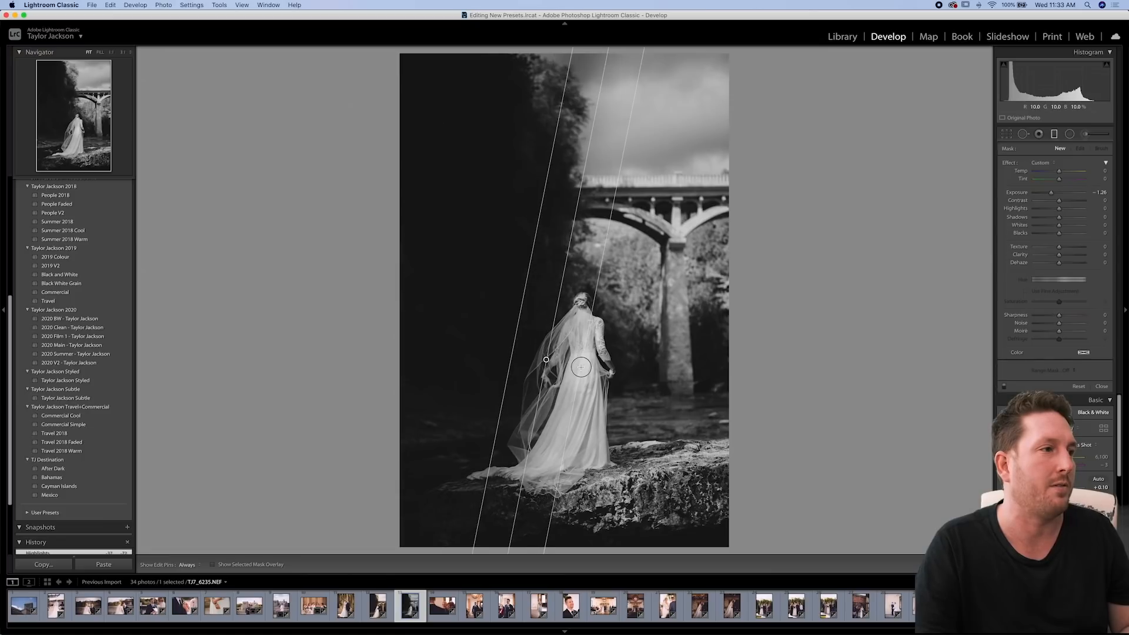
{"action": "double_click", "coordinate": [1017, 194]}
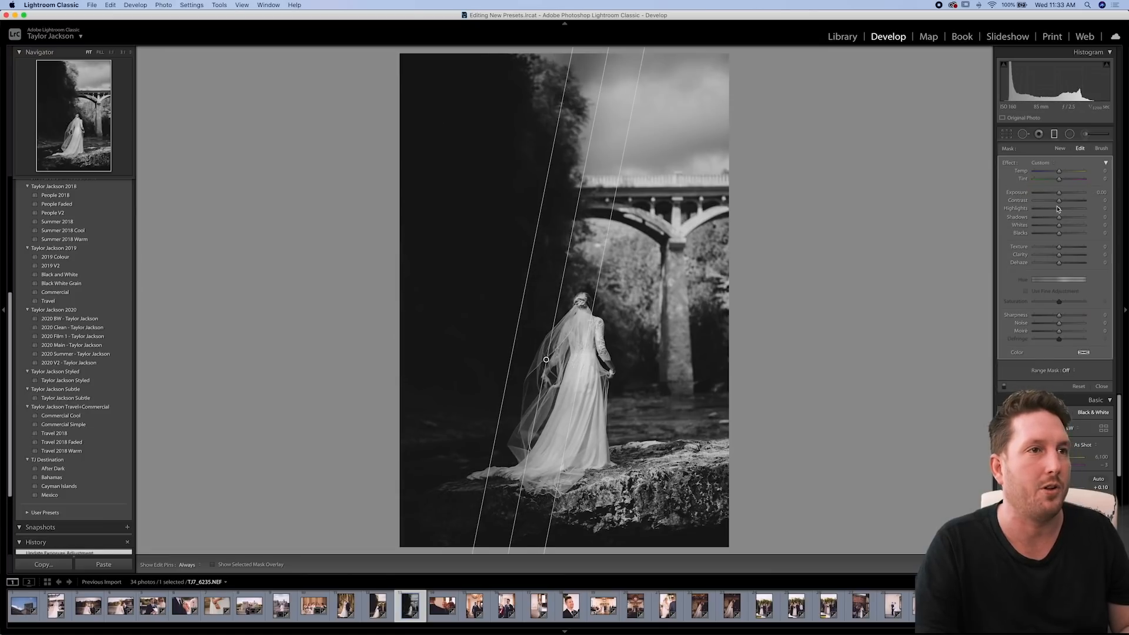
{"action": "mouse_move", "coordinate": [1059, 201]}
{"action": "left_mouse_down"}
{"action": "mouse_move", "coordinate": [1063, 217]}
{"action": "mouse_move", "coordinate": [1076, 195]}
{"action": "mouse_move", "coordinate": [1065, 198]}
{"action": "left_mouse_up"}
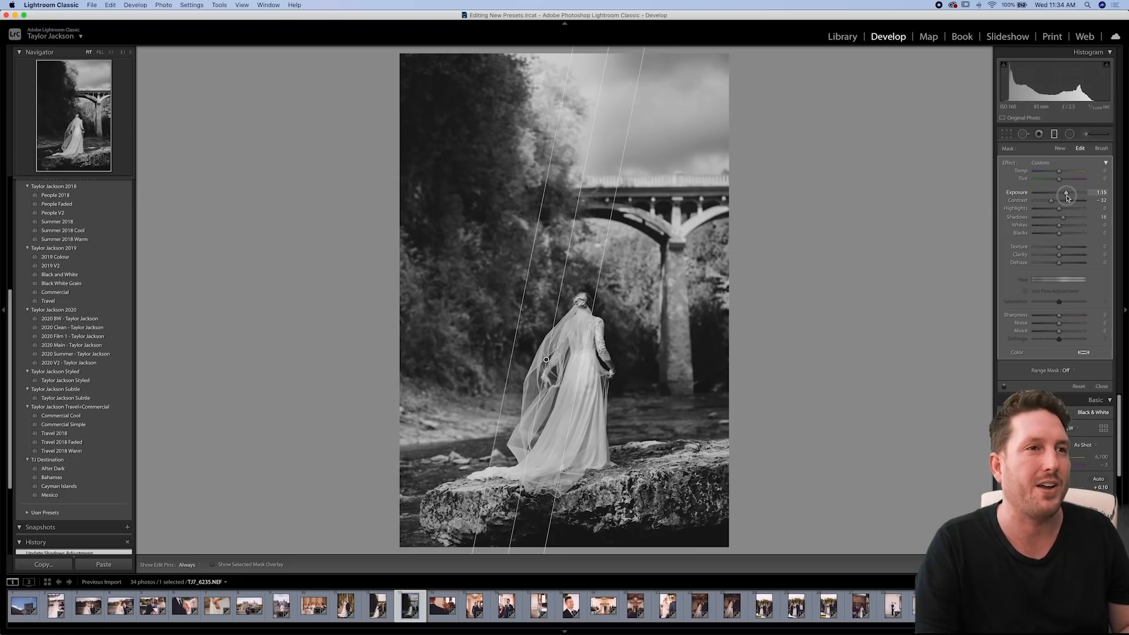
{"action": "double_click", "coordinate": [1023, 195]}
{"action": "left_click_drag", "start_coordinate": [1051, 201], "coordinate": [1069, 220]}
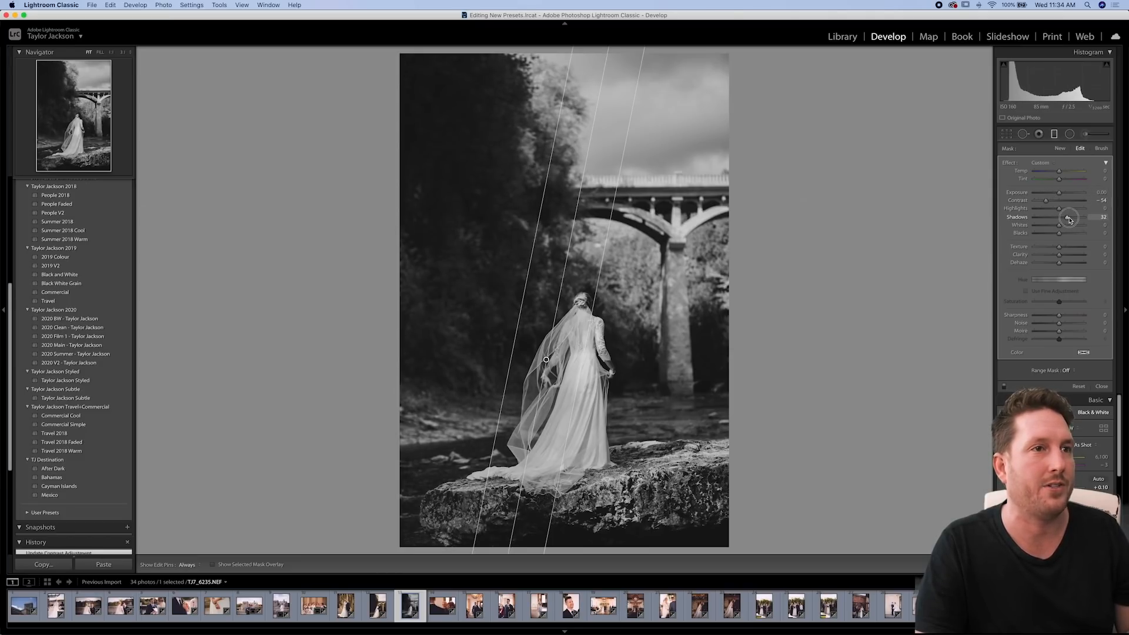
{"action": "left_click", "coordinate": [1055, 135]}
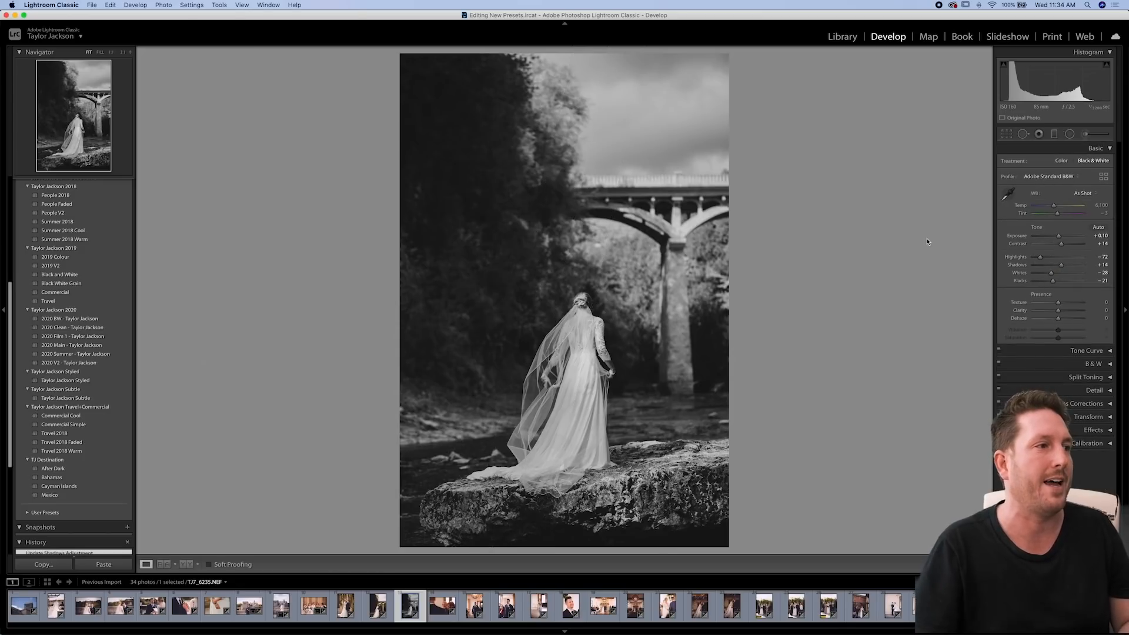
Raise the exposure to +1.50 on the next photo, the older couple among the guests
{"action": "key", "text": "Right"}
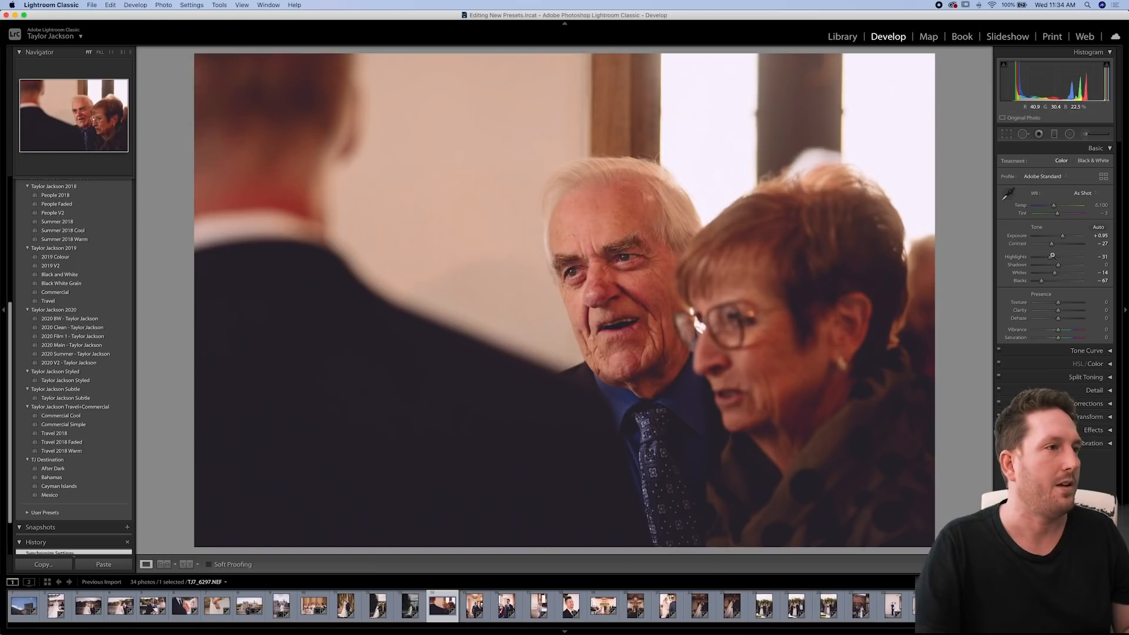
{"action": "left_click_drag", "start_coordinate": [1062, 236], "coordinate": [1065, 237]}
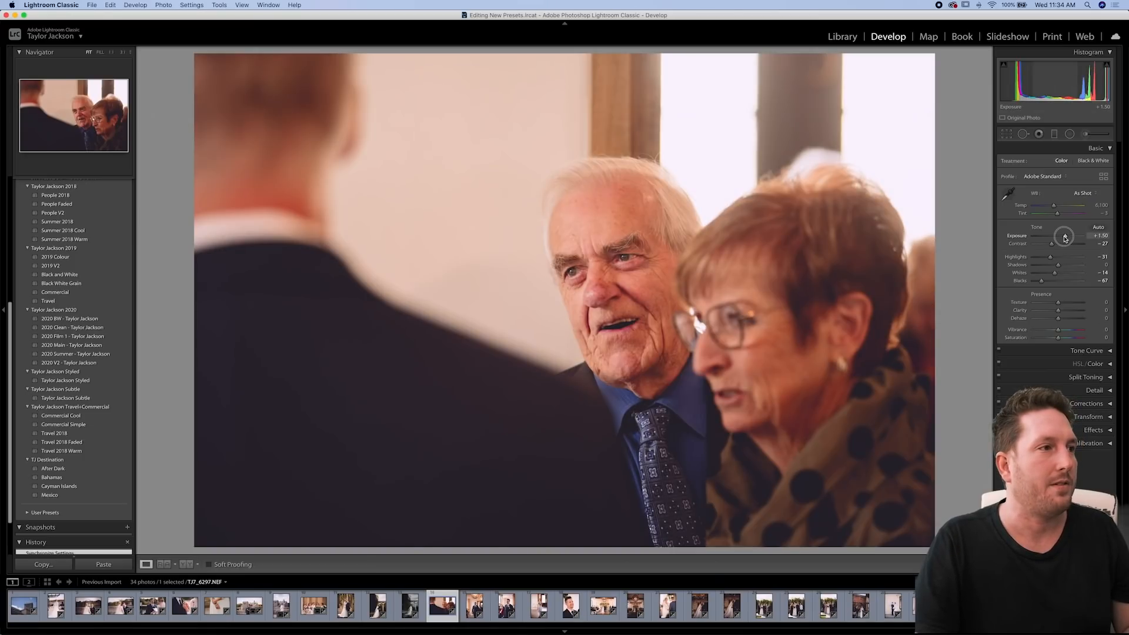
Try a white balance sampled from the older man's white hair, and undo it
{"action": "left_click", "coordinate": [1008, 194]}
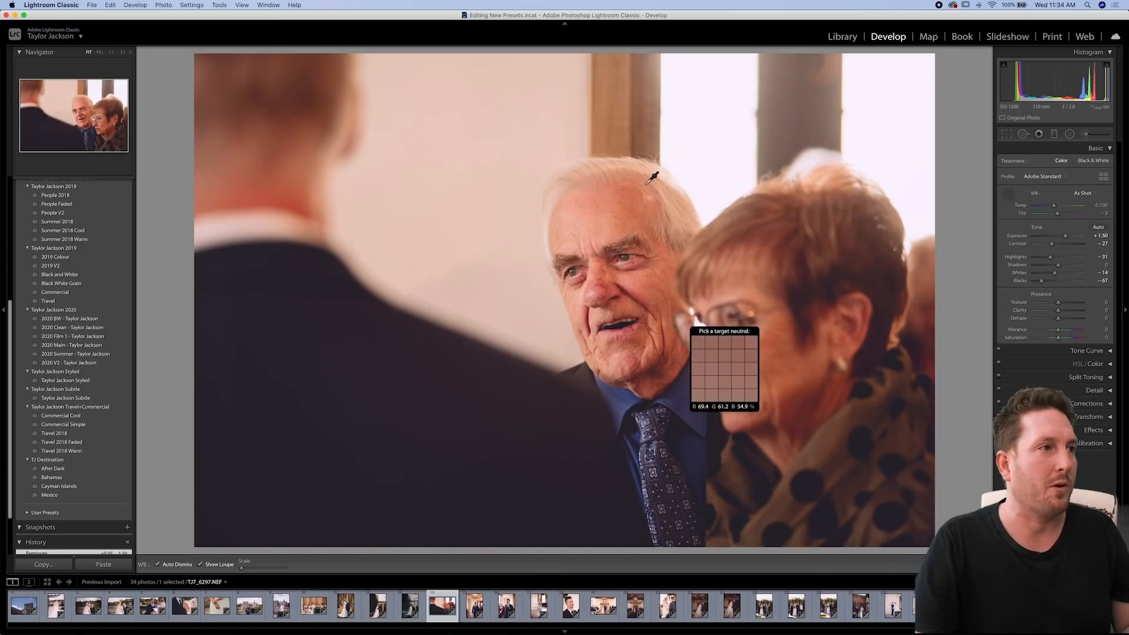
{"action": "left_click", "coordinate": [670, 203]}
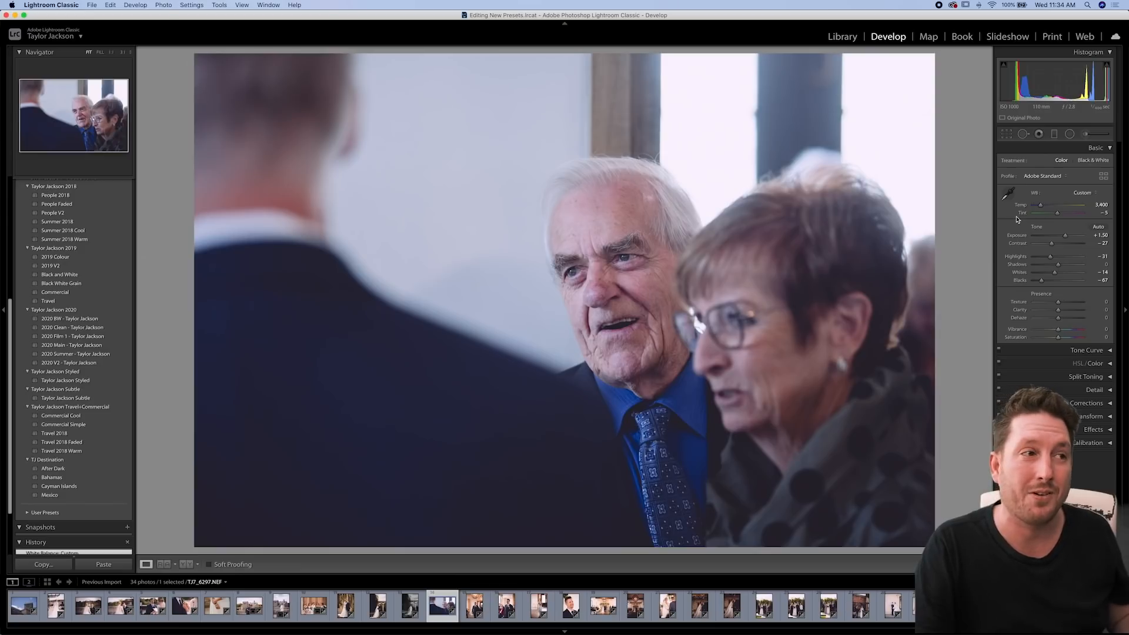
{"action": "key", "text": "super+z"}
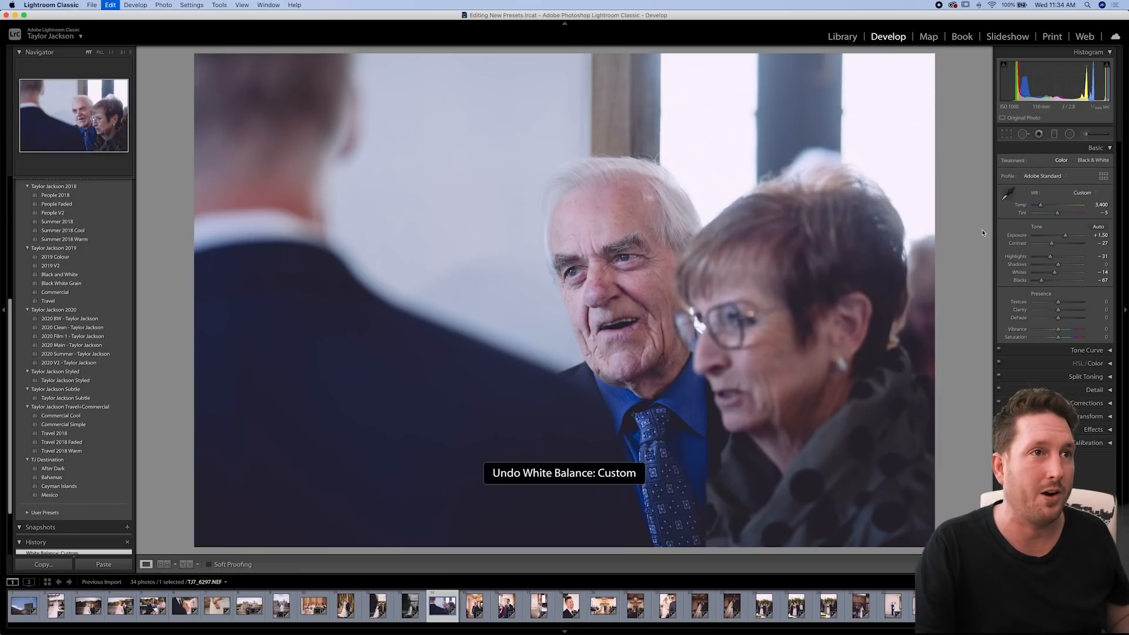
Warm the older couple's photo by setting the white balance temperature to 5,011
{"action": "left_click_drag", "start_coordinate": [1055, 207], "coordinate": [1051, 209]}
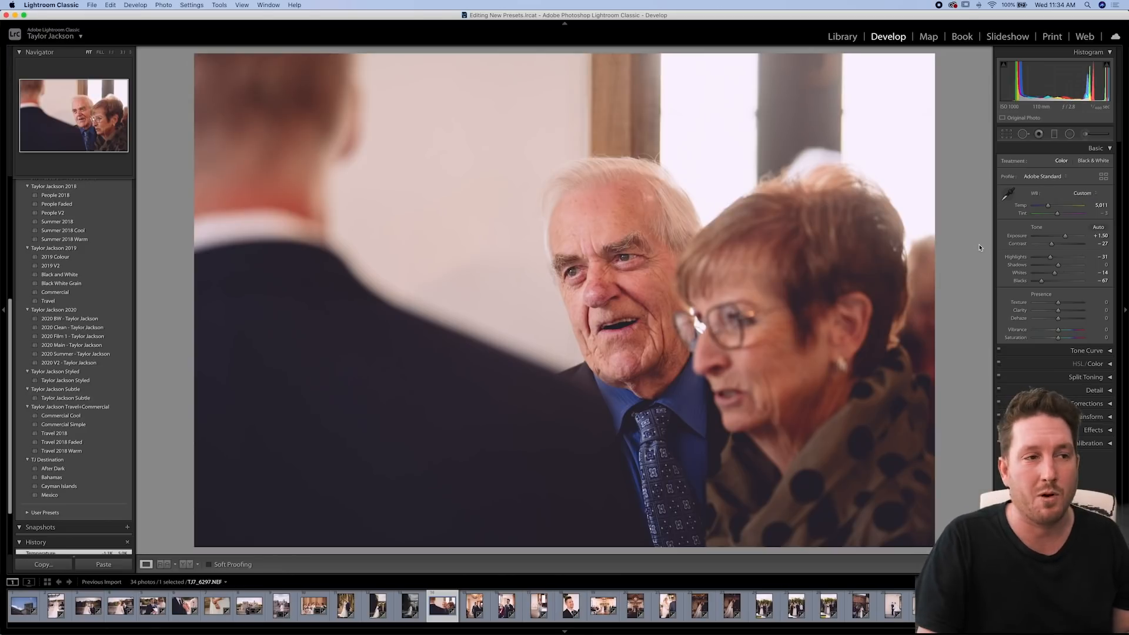
Straighten the next photo, the man walking under the chandeliers, to an angle of -1.42, and compare it with its before view
{"action": "key", "text": "Right"}
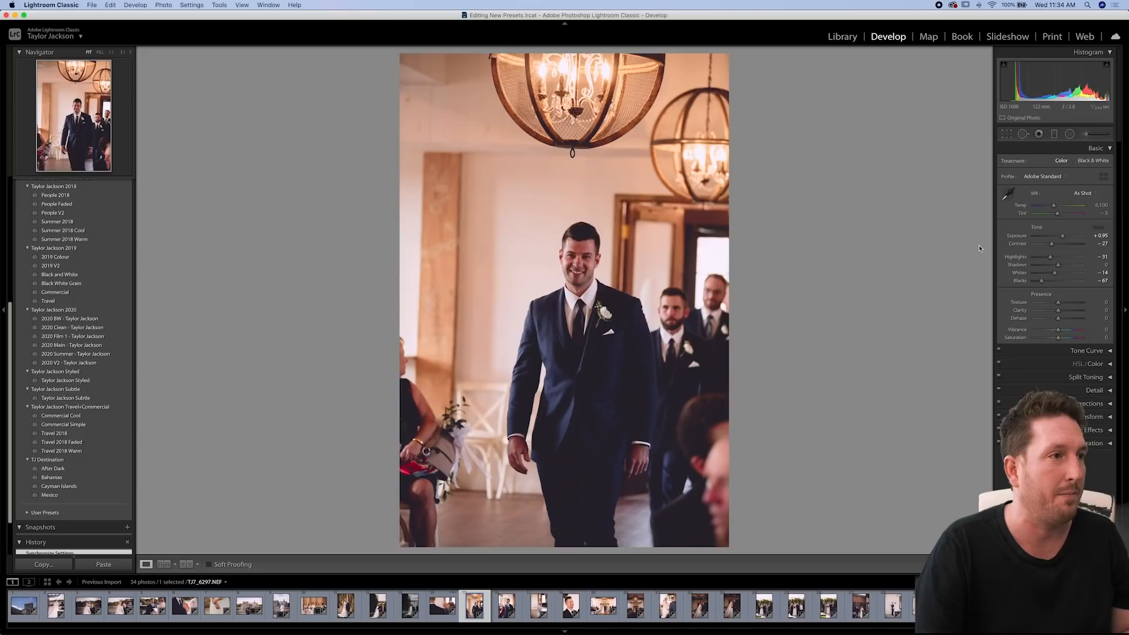
{"action": "left_click", "coordinate": [1007, 134]}
{"action": "left_click_drag", "start_coordinate": [857, 294], "coordinate": [858, 297]}
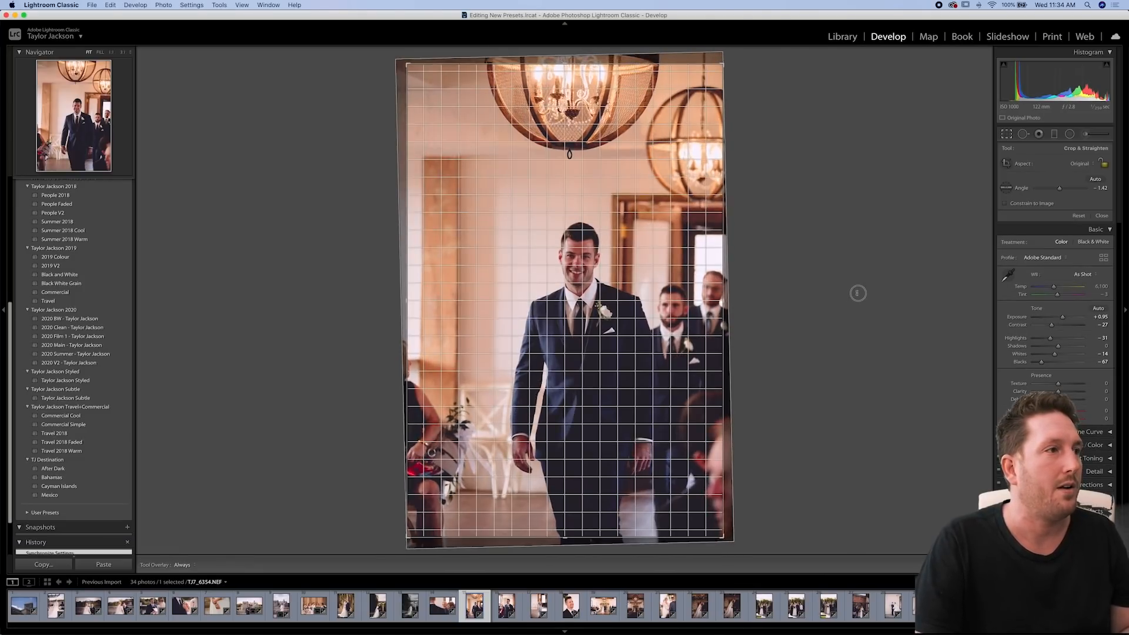
{"action": "key", "text": "Return"}
{"action": "key", "text": "backslash"}
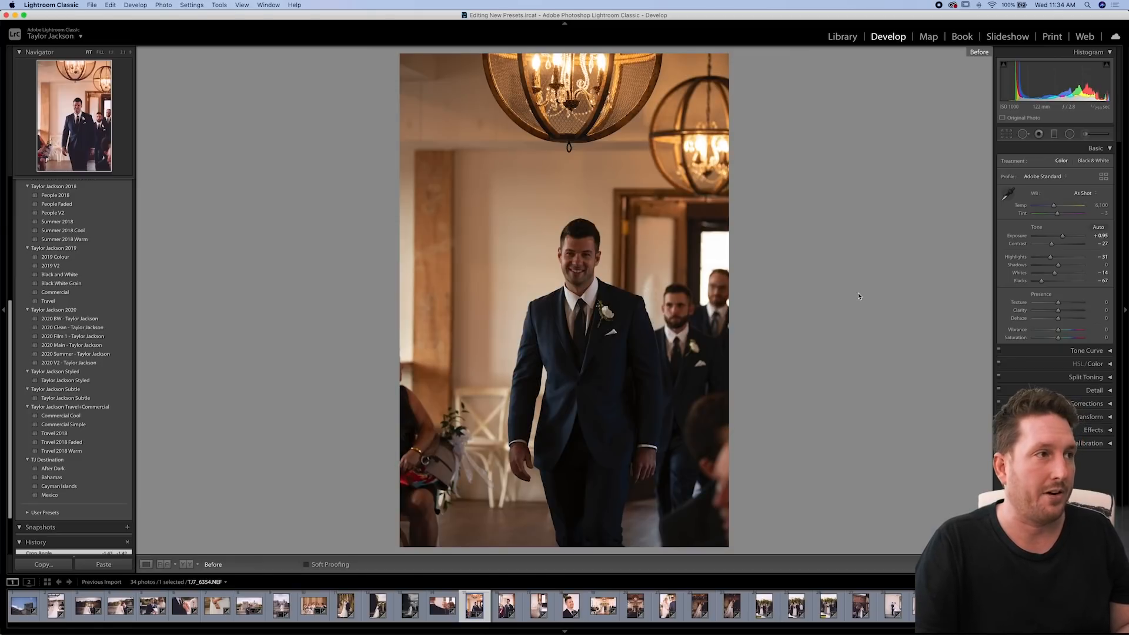
{"action": "key", "text": "backslash"}
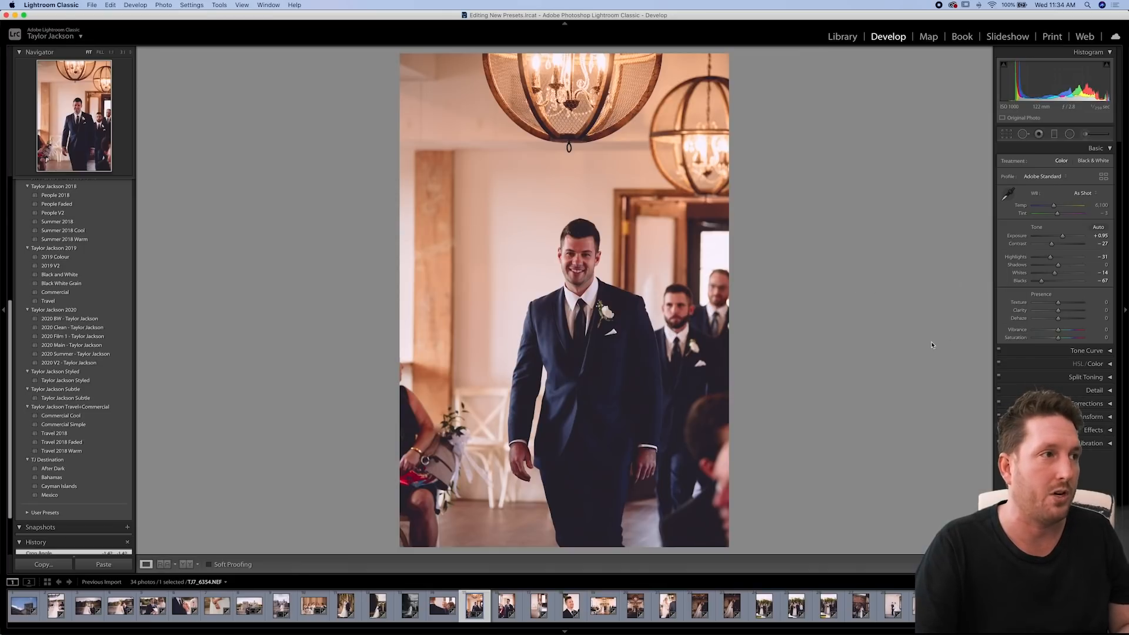
Set the temperature to 6,458 on the next photo, the bearded man standing in front of the seated guests
{"action": "key", "text": "Right"}
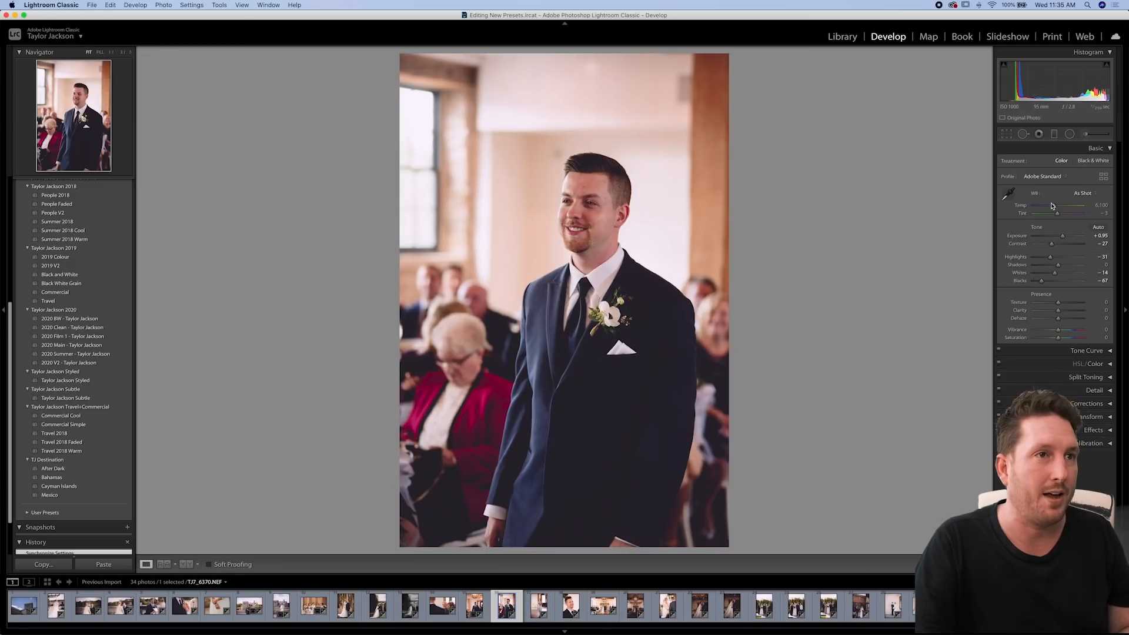
{"action": "left_click_drag", "start_coordinate": [1055, 208], "coordinate": [1055, 208]}
{"action": "key", "text": "Right"}
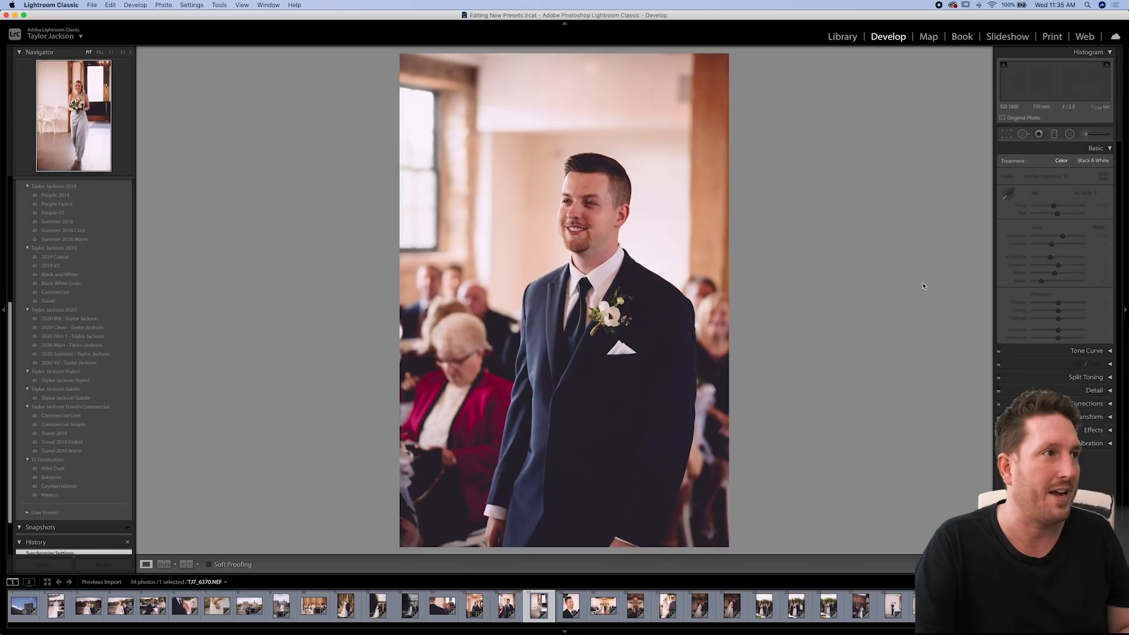
{"action": "key", "text": "Left"}
Heal the spot on the wall beside the bearded man's hair with a size 76 healing brush and readjust that spot
{"action": "left_click", "coordinate": [1023, 134]}
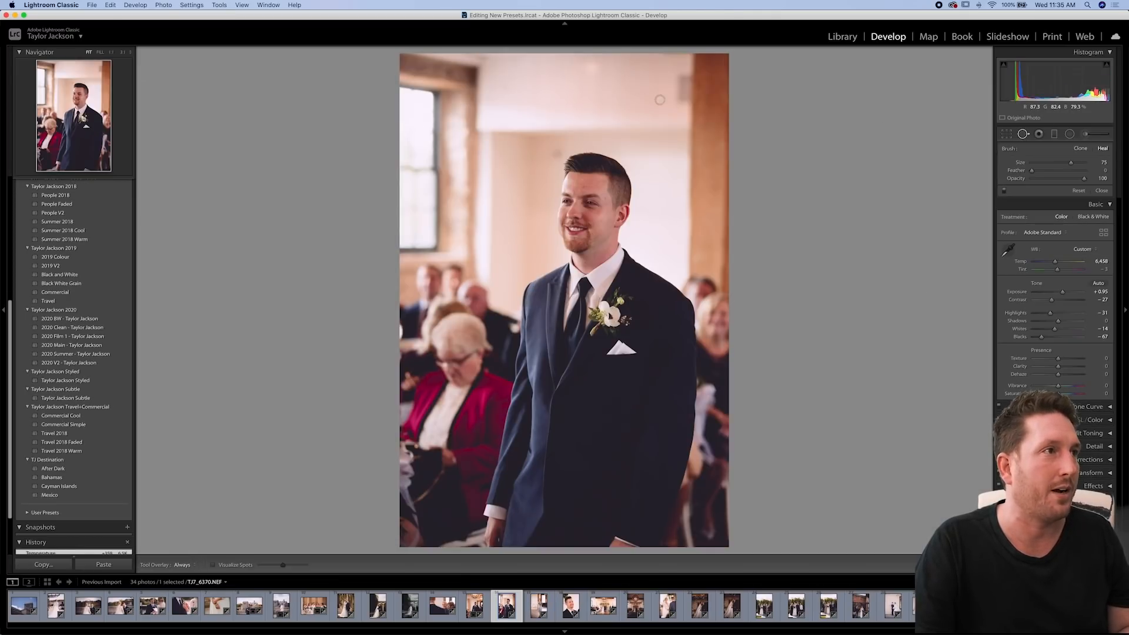
{"action": "scroll", "coordinate": [559, 150], "scroll_direction": "up", "scroll_amount": 1}
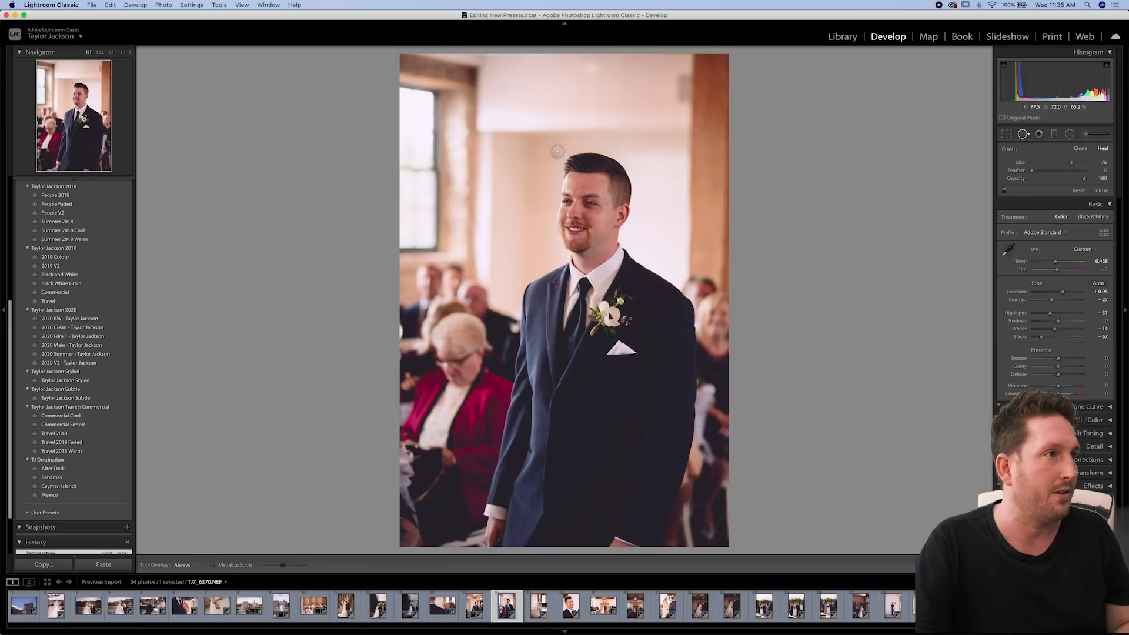
{"action": "left_click", "coordinate": [557, 151]}
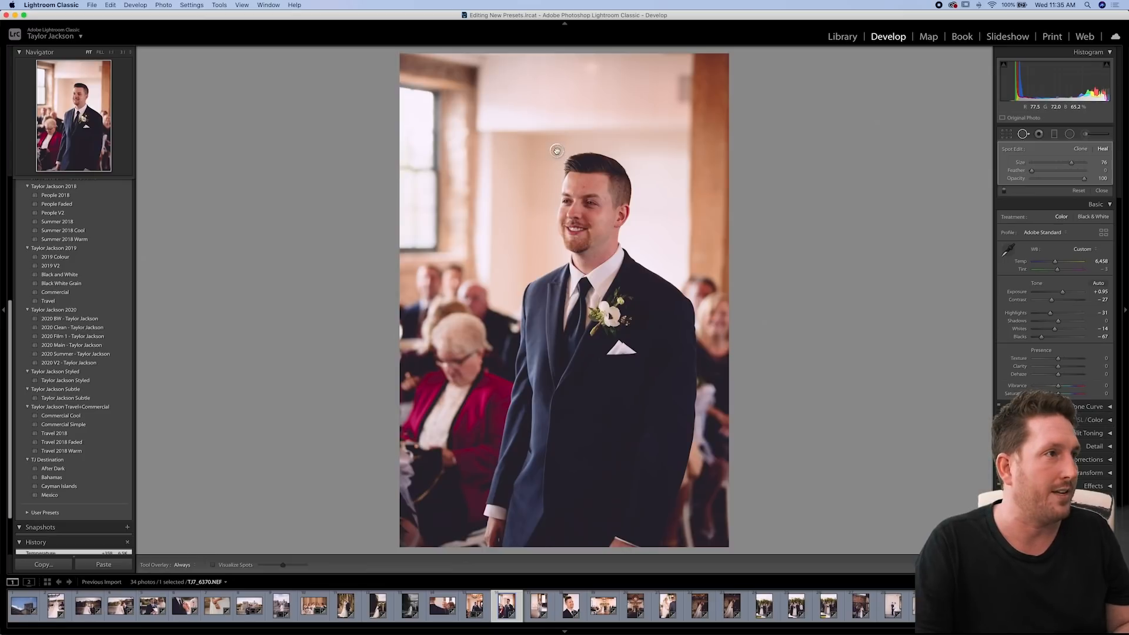
{"action": "left_click", "coordinate": [1024, 134]}
{"action": "left_click", "coordinate": [1024, 134]}
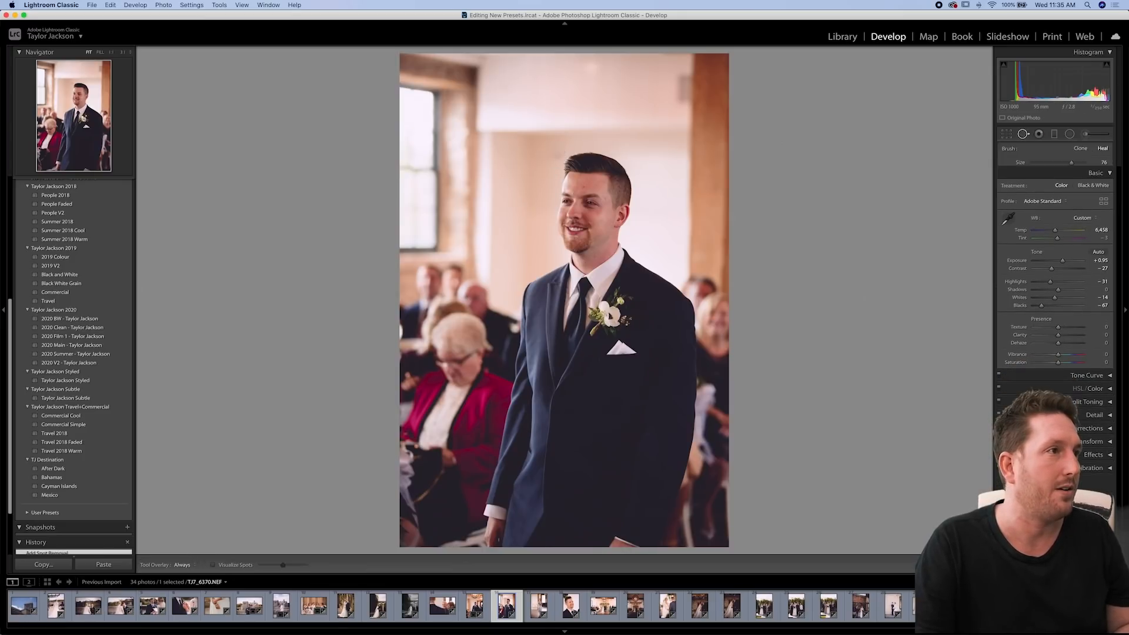
{"action": "left_click", "coordinate": [553, 152]}
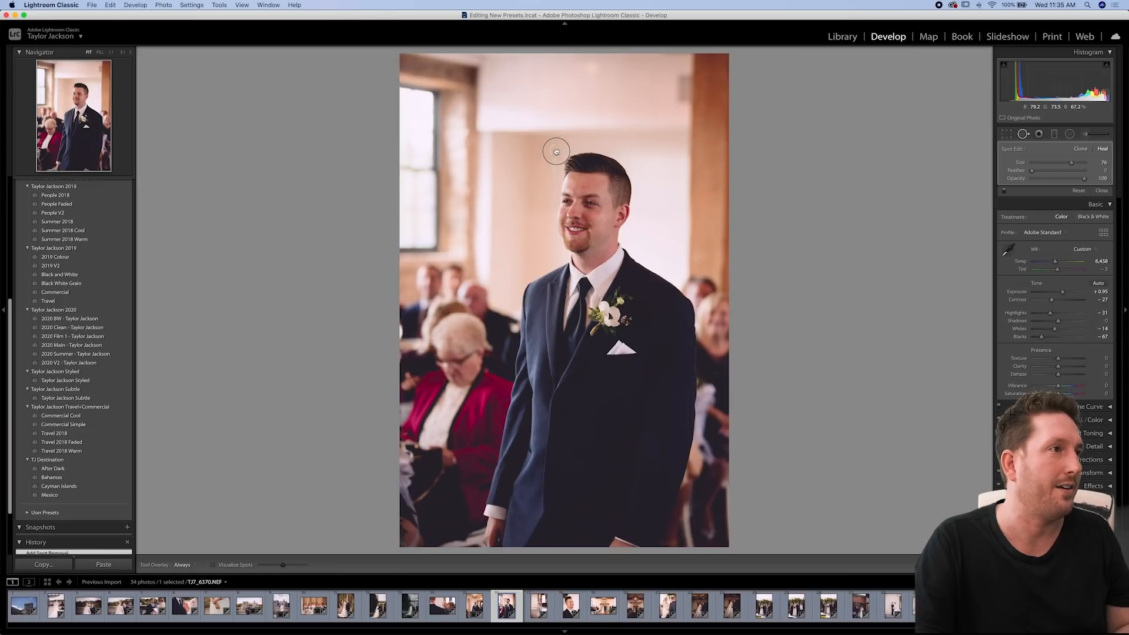
{"action": "left_click", "coordinate": [1024, 134]}
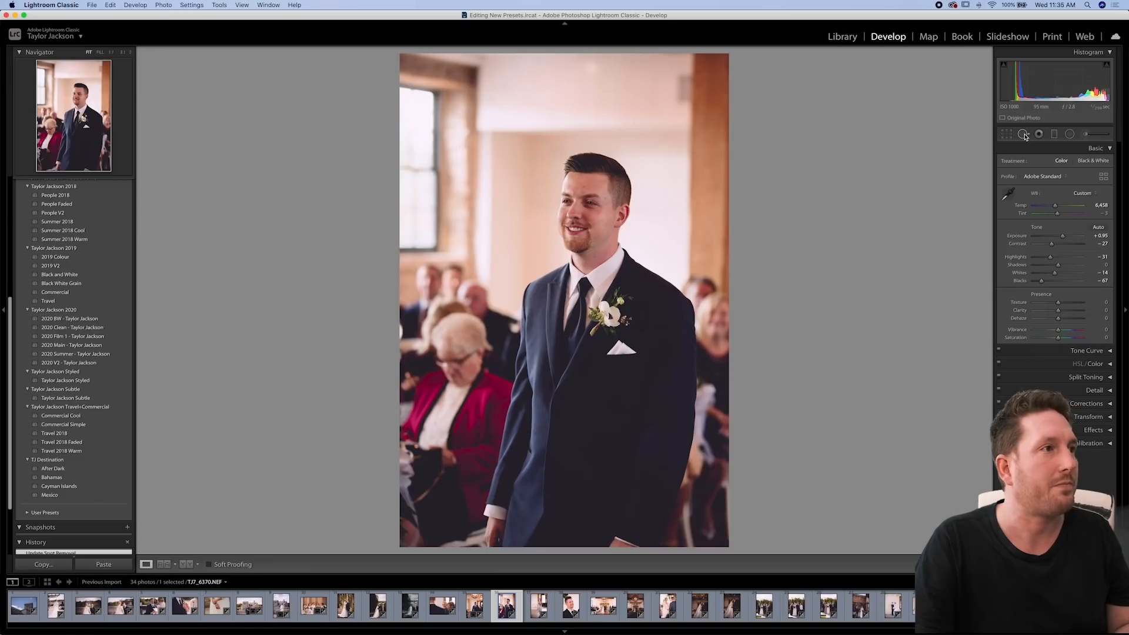
Heal another spot on the pale area high above the man's head with the size 76 healing brush
{"action": "left_click", "coordinate": [1024, 134]}
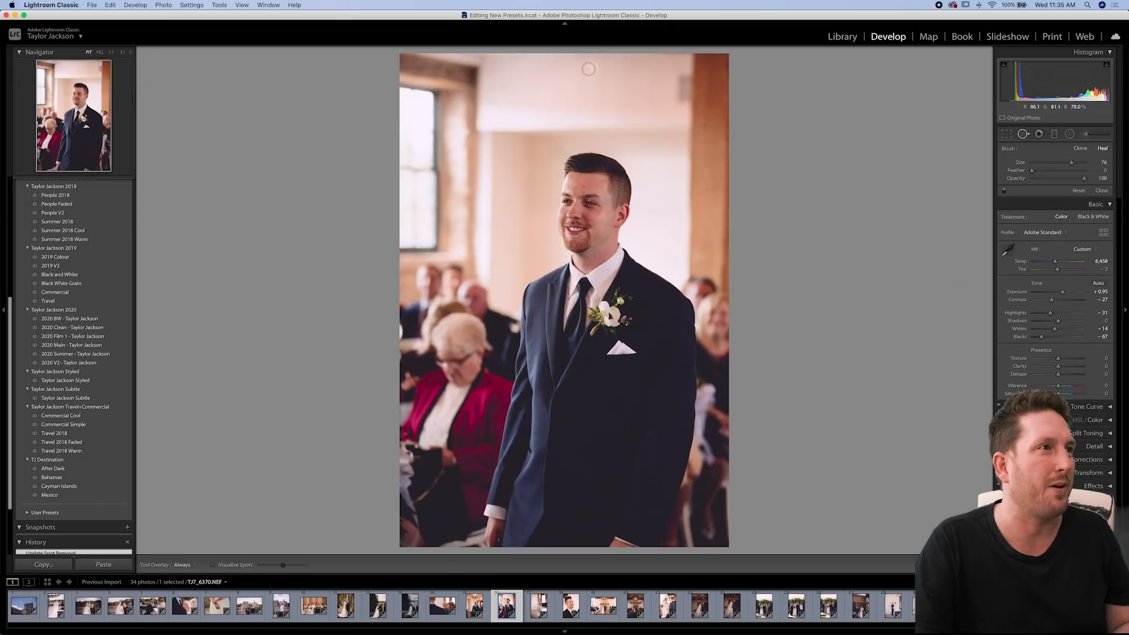
{"action": "left_click", "coordinate": [590, 68]}
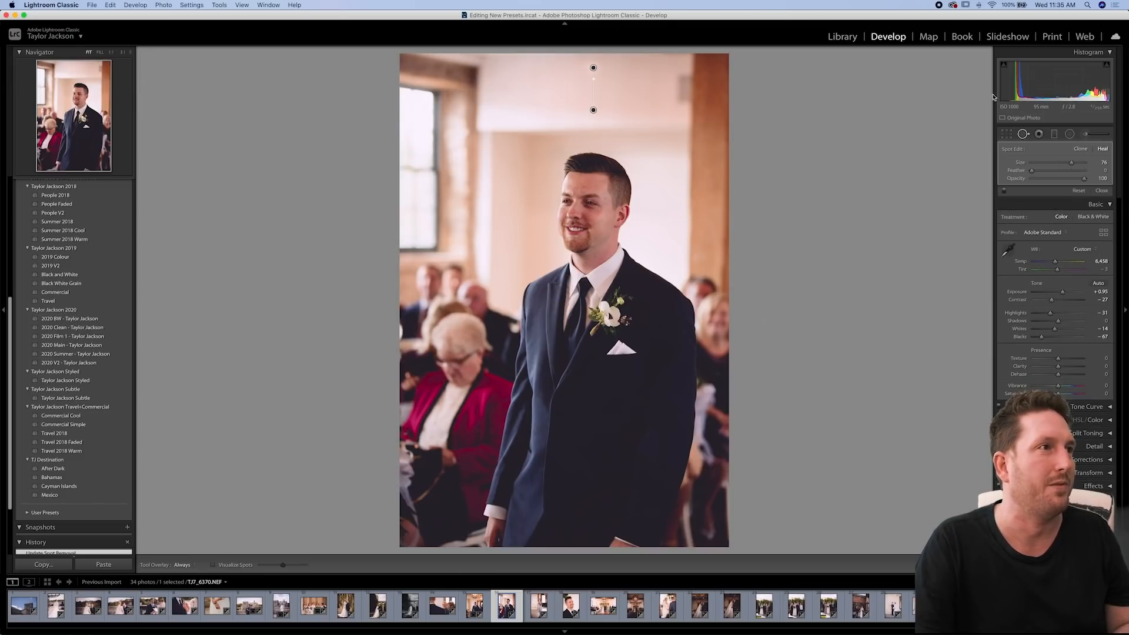
{"action": "left_click", "coordinate": [1024, 135]}
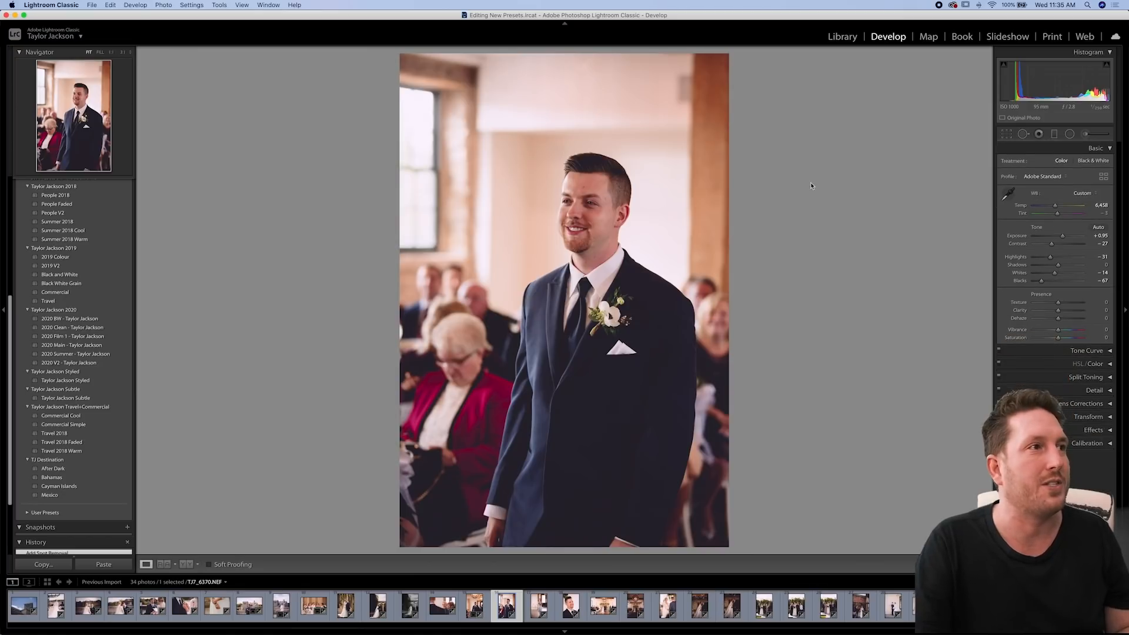
Leave the bridesmaid photo as is, then set exposure to +0.90 on the smiling groom close-up and +0.30 on the horizontal ceremony photo
{"action": "key", "text": "Right"}
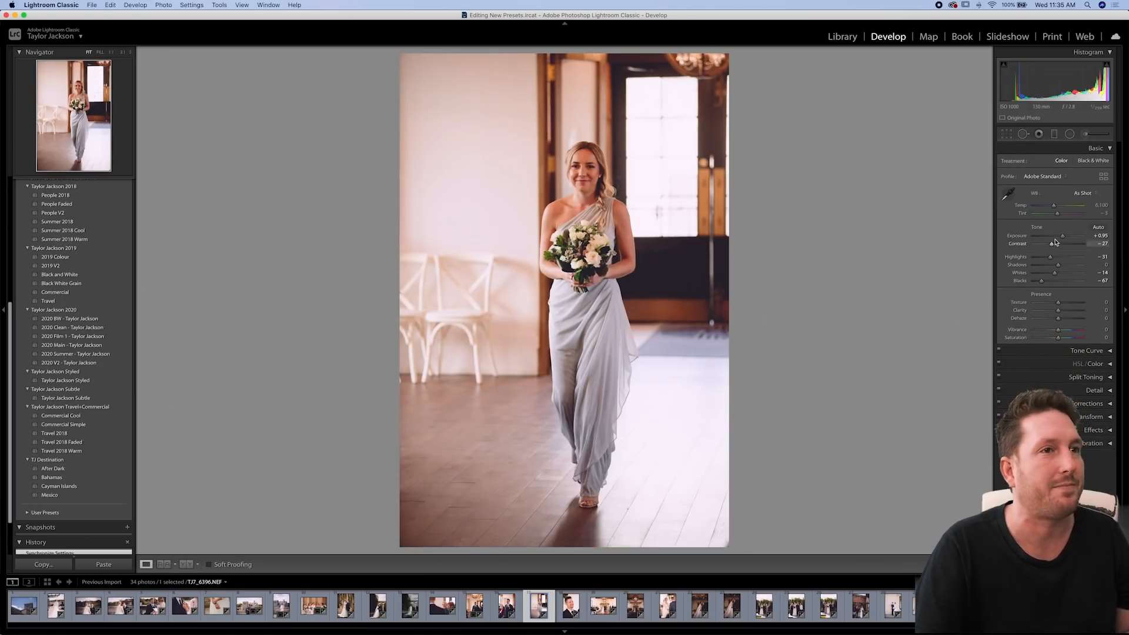
{"action": "key", "text": "Right"}
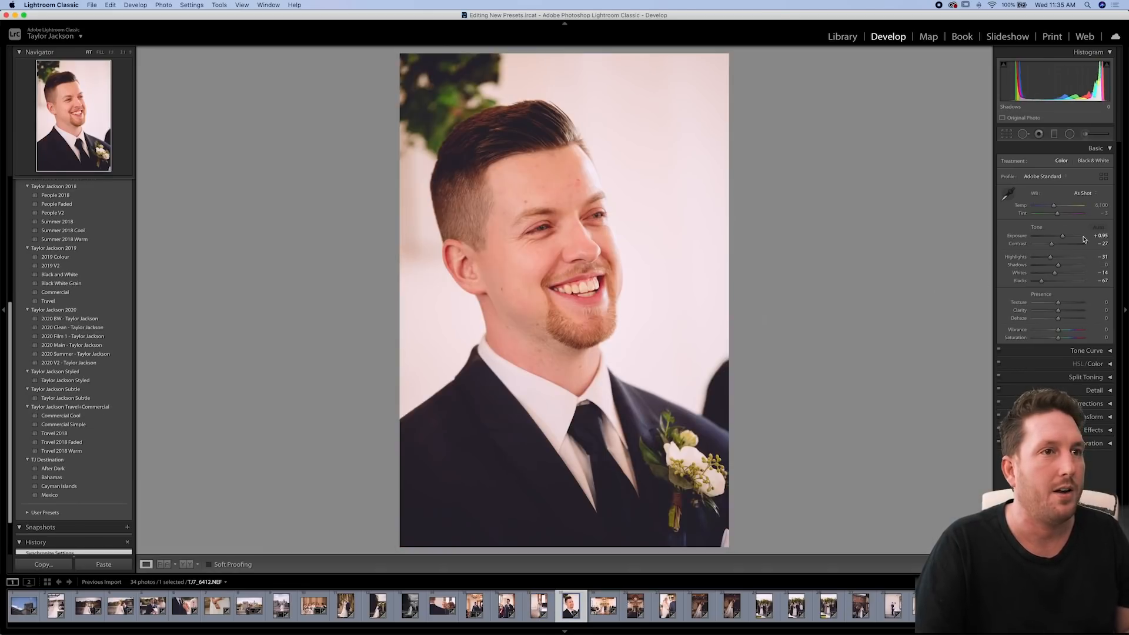
{"action": "left_click_drag", "start_coordinate": [1062, 239], "coordinate": [1062, 238]}
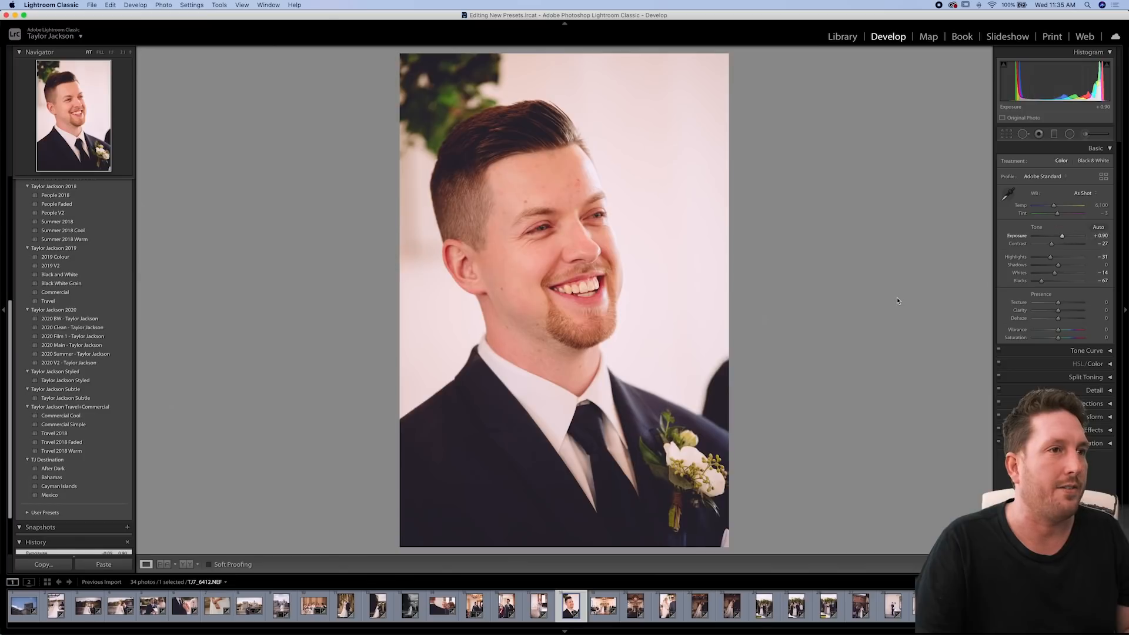
{"action": "key", "text": "Right"}
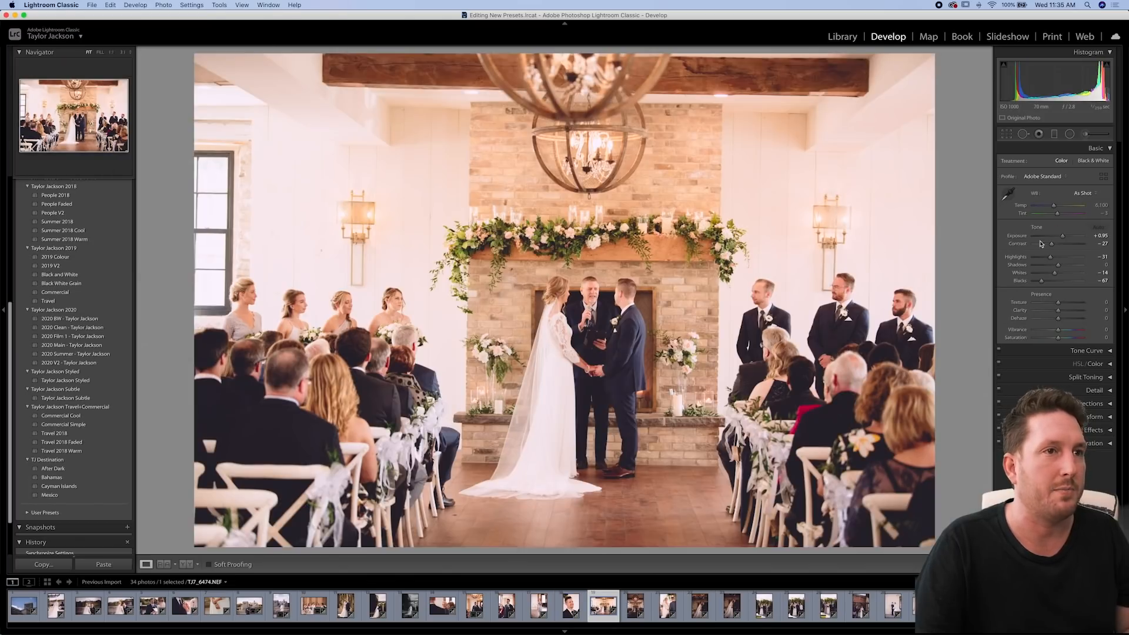
{"action": "left_click_drag", "start_coordinate": [1062, 235], "coordinate": [1060, 238]}
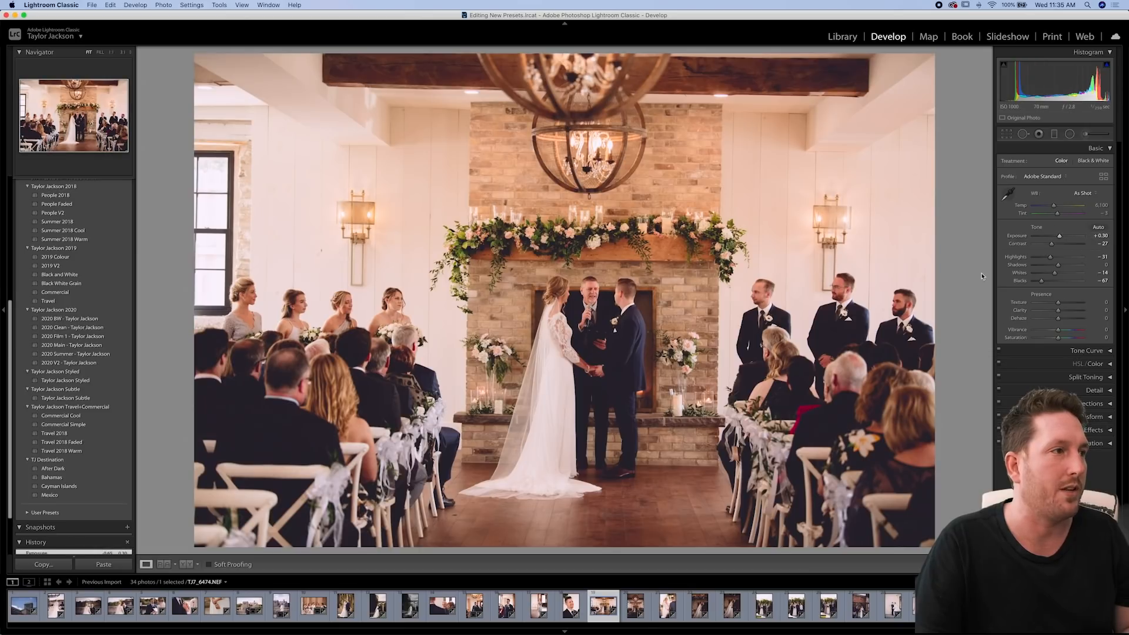
Raise the exposure to +2.25 on the vertical ceremony photo and sample its white balance from the white wall beside the fireplace
{"action": "key", "text": "Right"}
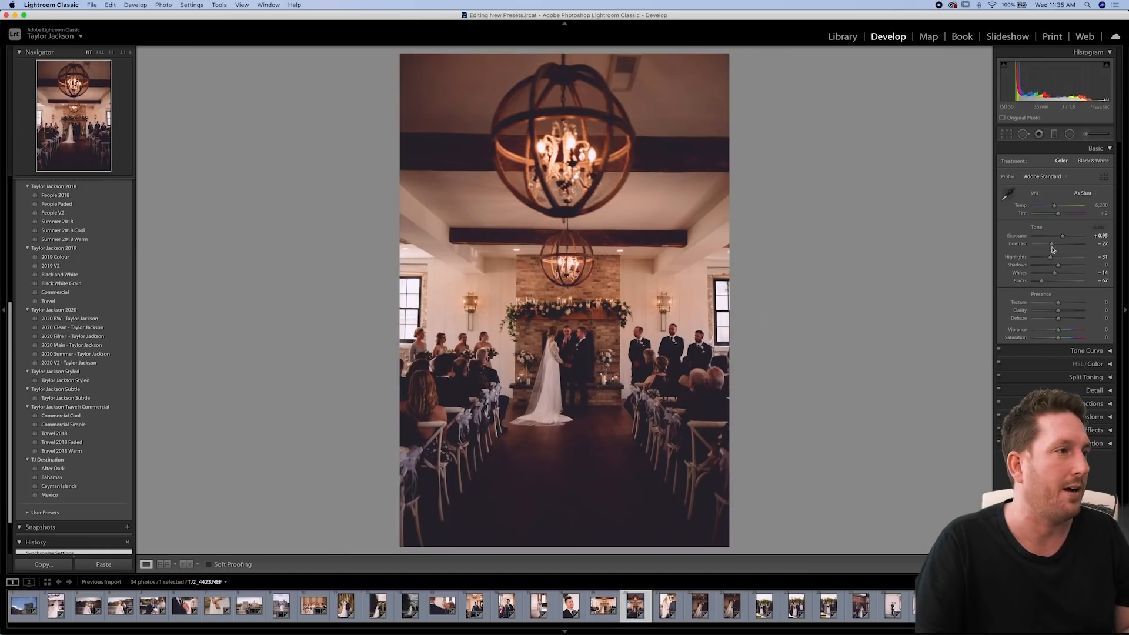
{"action": "left_click_drag", "start_coordinate": [1062, 235], "coordinate": [1071, 238]}
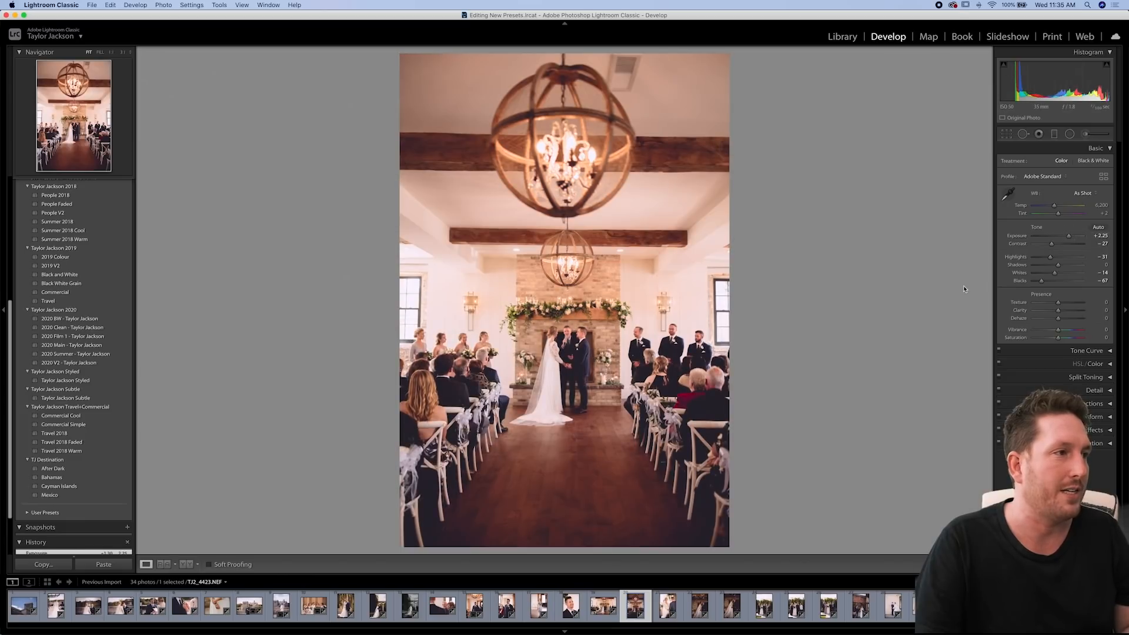
{"action": "left_click", "coordinate": [1011, 193]}
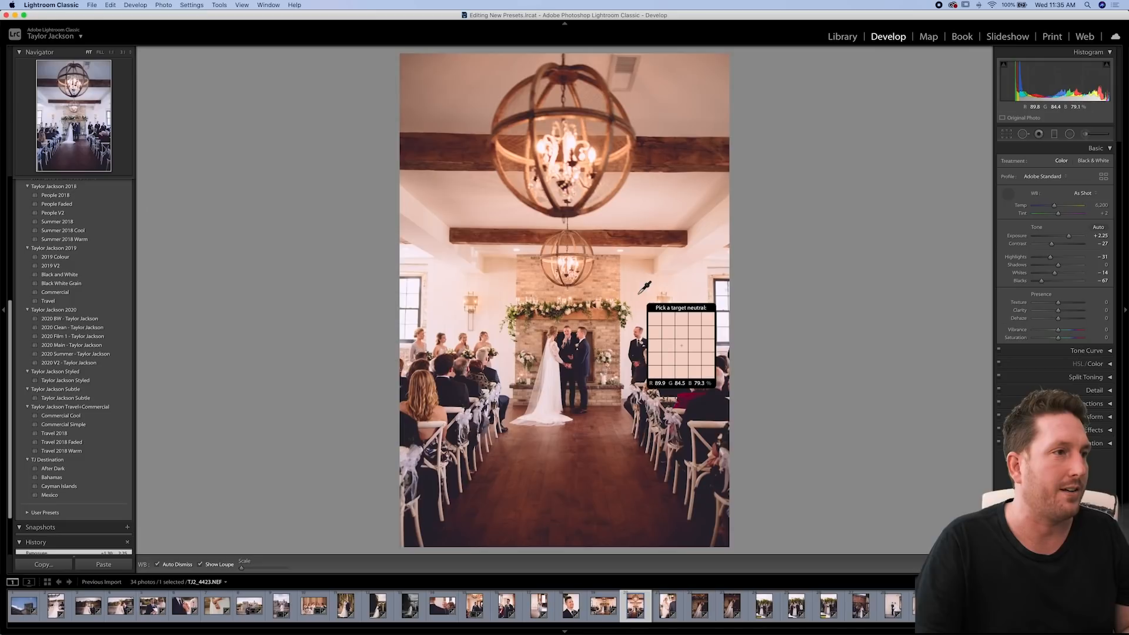
{"action": "left_click", "coordinate": [694, 290]}
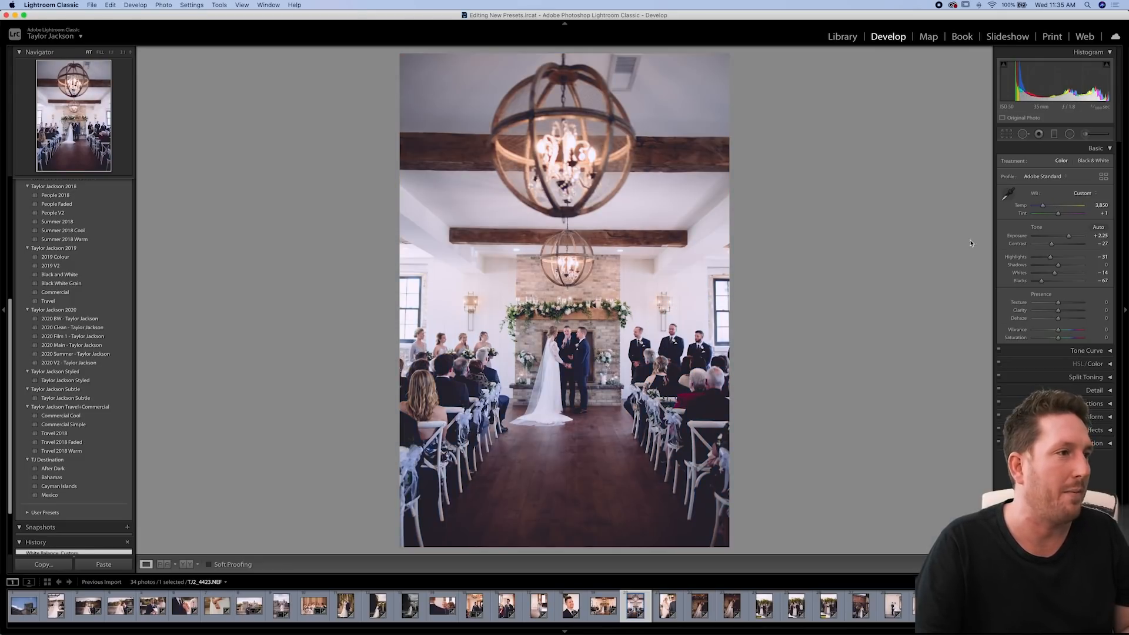
Fine-tune the vertical ceremony photo to exposure +2.35 and temperature 5,308
{"action": "left_click_drag", "start_coordinate": [1069, 236], "coordinate": [1046, 209]}
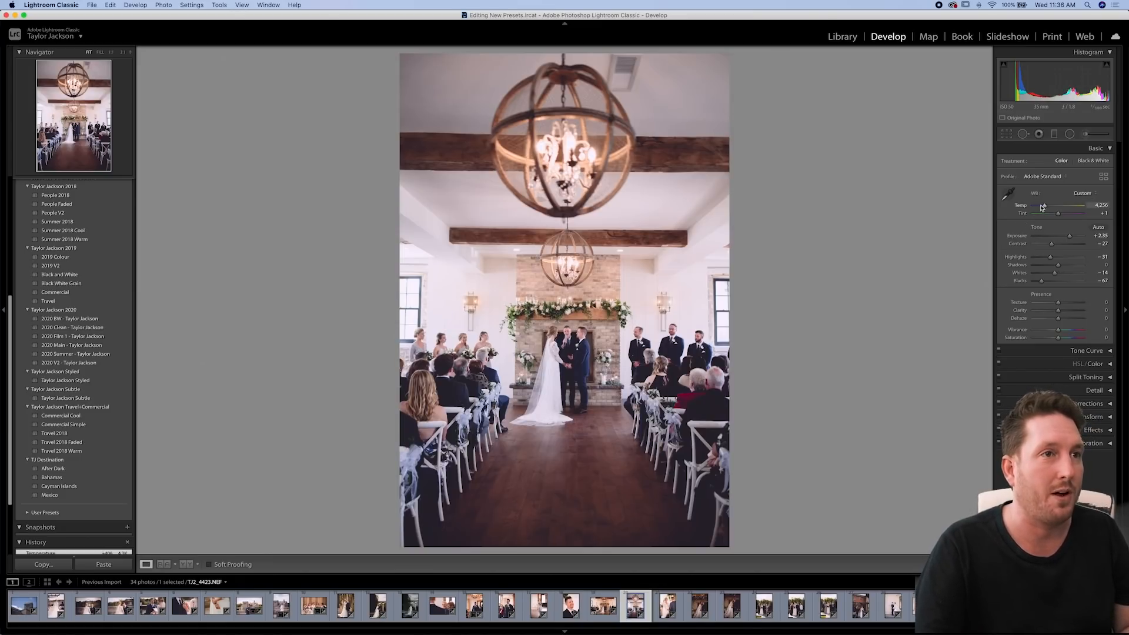
{"action": "left_click_drag", "start_coordinate": [1044, 207], "coordinate": [1049, 208]}
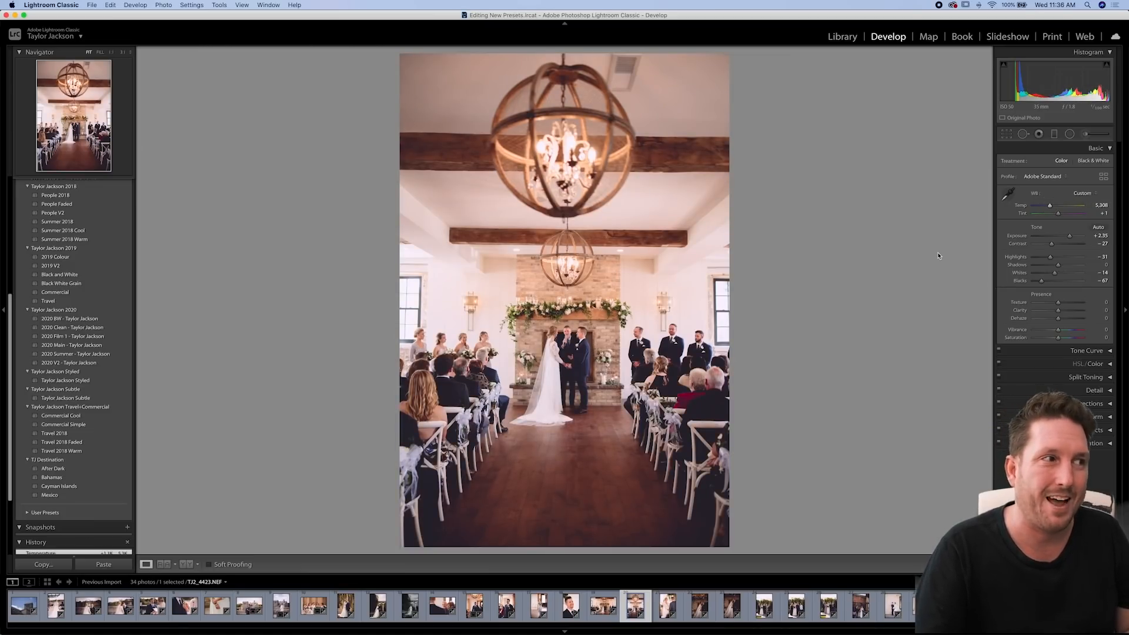
Sample the white balance from the bride's dress on the next photo, the couple holding hands, and warm the temperature to 4,819
{"action": "key", "text": "Right"}
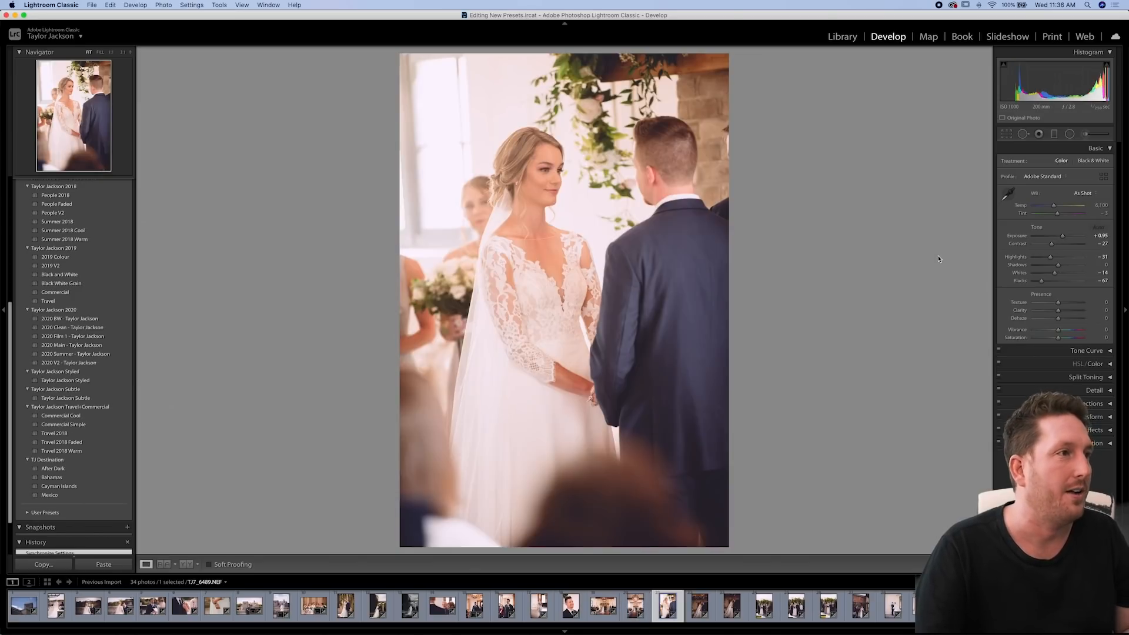
{"action": "left_click", "coordinate": [1007, 197]}
{"action": "left_click", "coordinate": [516, 393]}
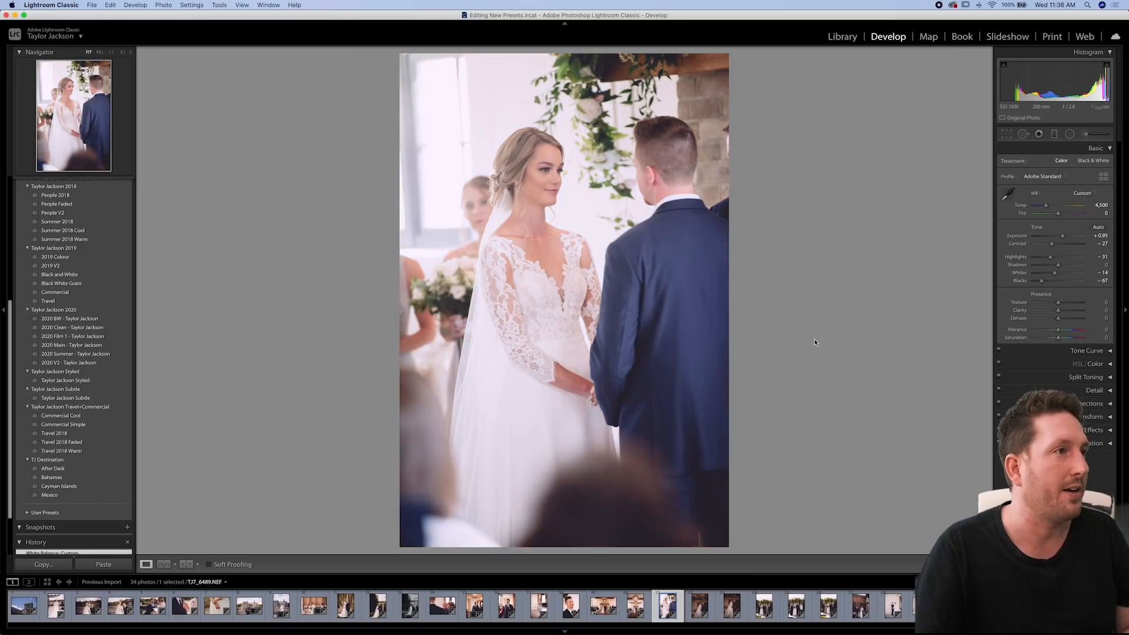
{"action": "left_click_drag", "start_coordinate": [1048, 207], "coordinate": [1050, 207]}
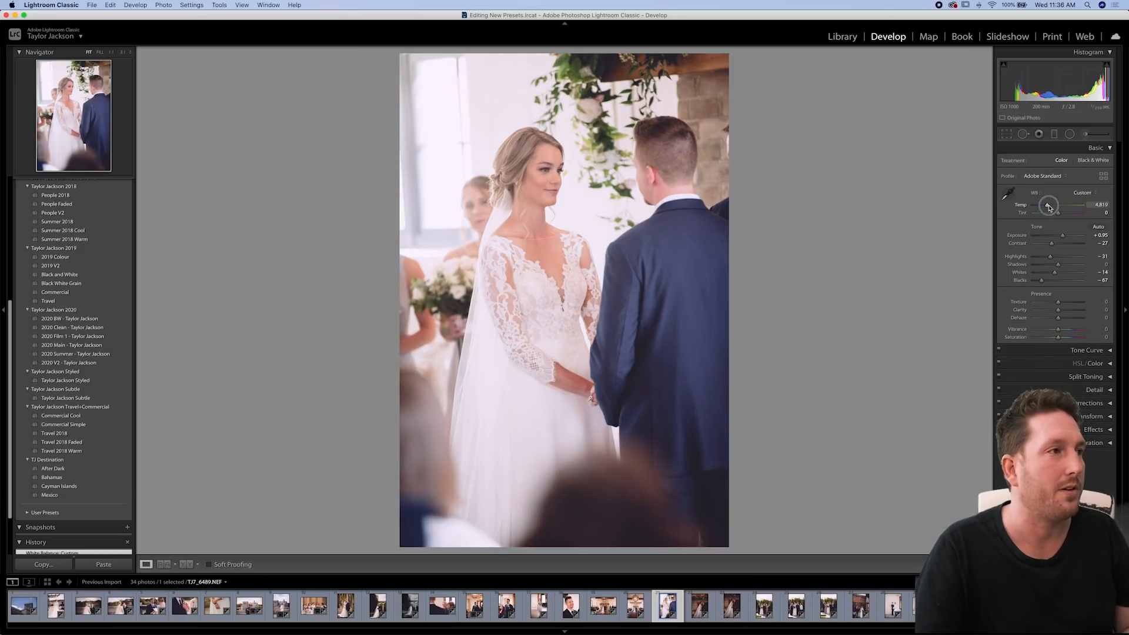
Set exposure to +1.05, highlights to -57 and blacks to -72 on the hand-holding photo, and straighten it to an angle of 0.97
{"action": "left_click_drag", "start_coordinate": [1062, 235], "coordinate": [1063, 237]}
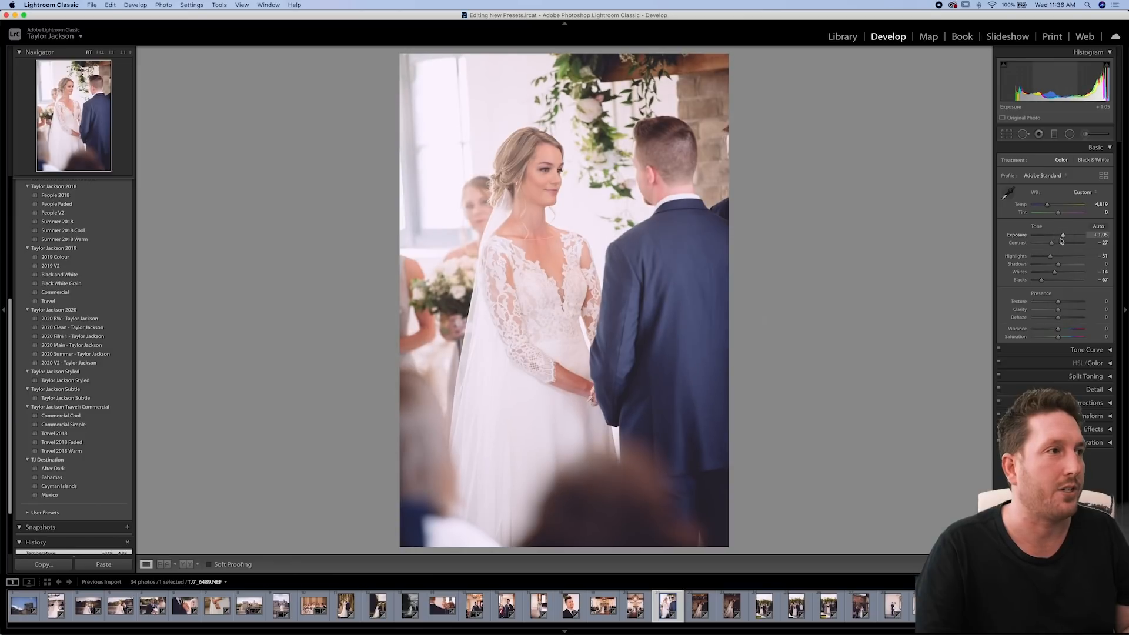
{"action": "left_click_drag", "start_coordinate": [1041, 281], "coordinate": [1044, 260]}
{"action": "left_click", "coordinate": [1007, 134]}
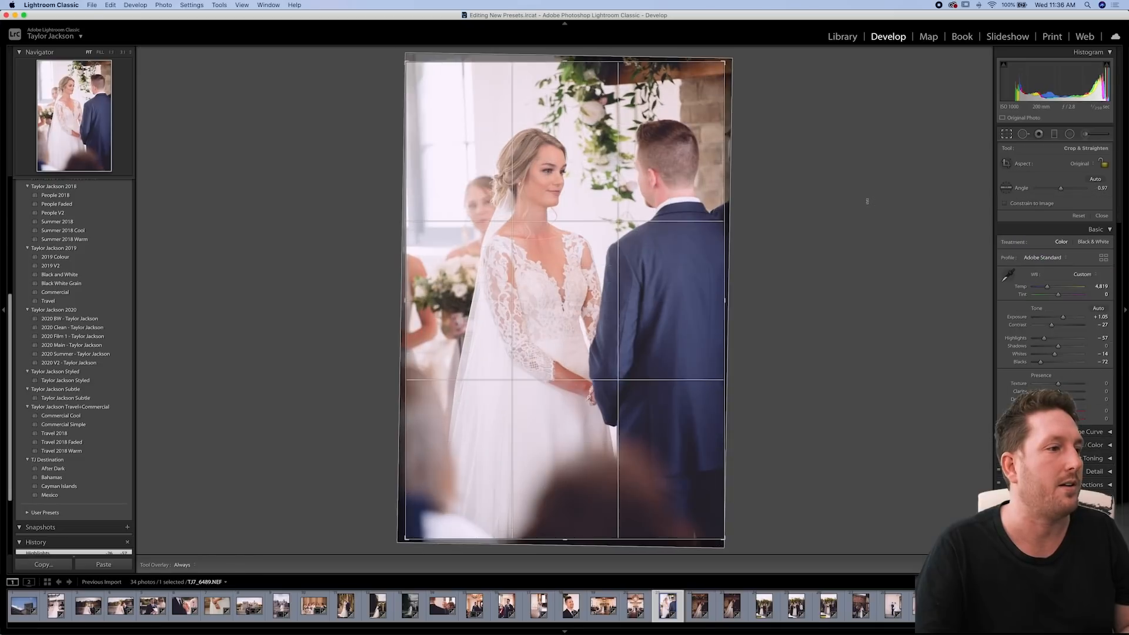
{"action": "key", "text": "Return"}
Raise the exposure to about +2.25 on the photo of the couple embracing below the floral mantel, and go to the next photo
{"action": "key", "text": "Right"}
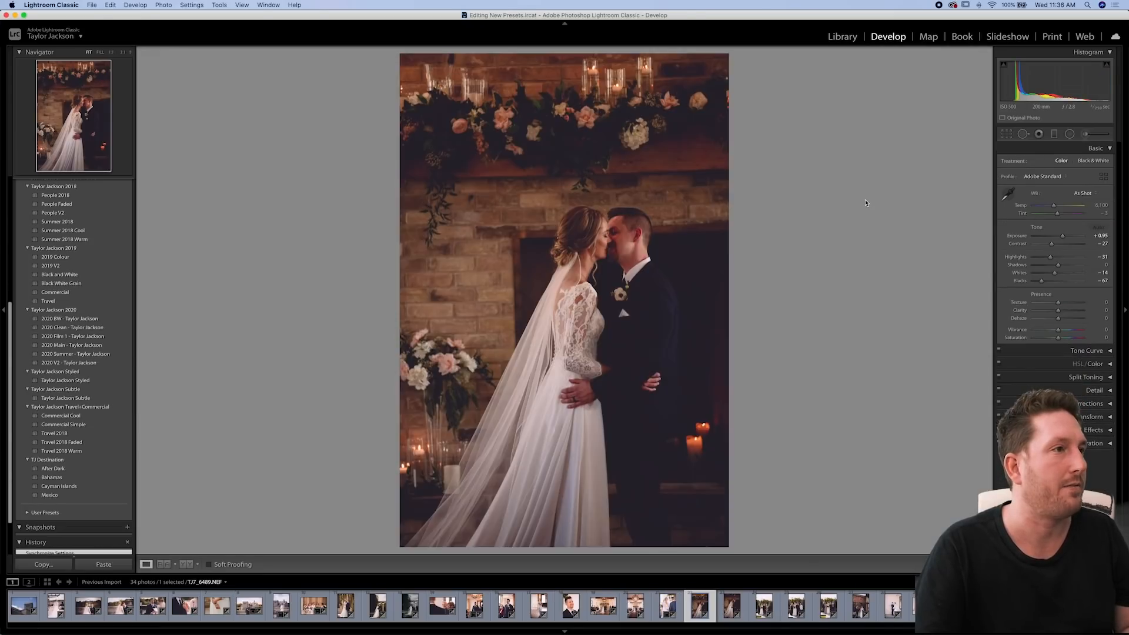
{"action": "left_click_drag", "start_coordinate": [1062, 235], "coordinate": [1070, 238]}
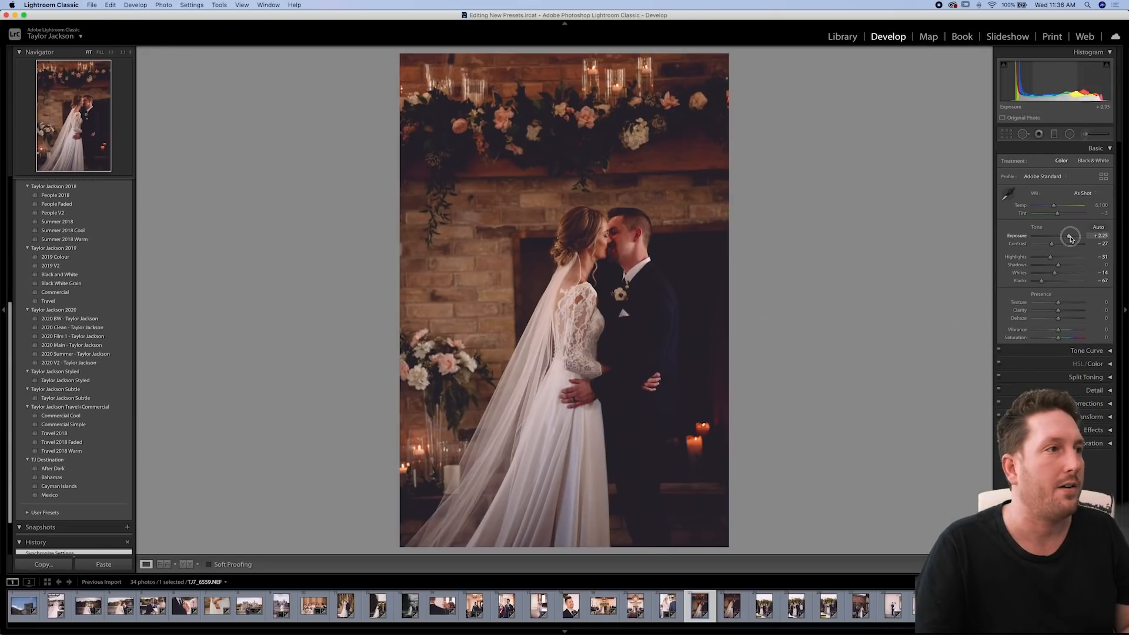
{"action": "key", "text": "Right"}
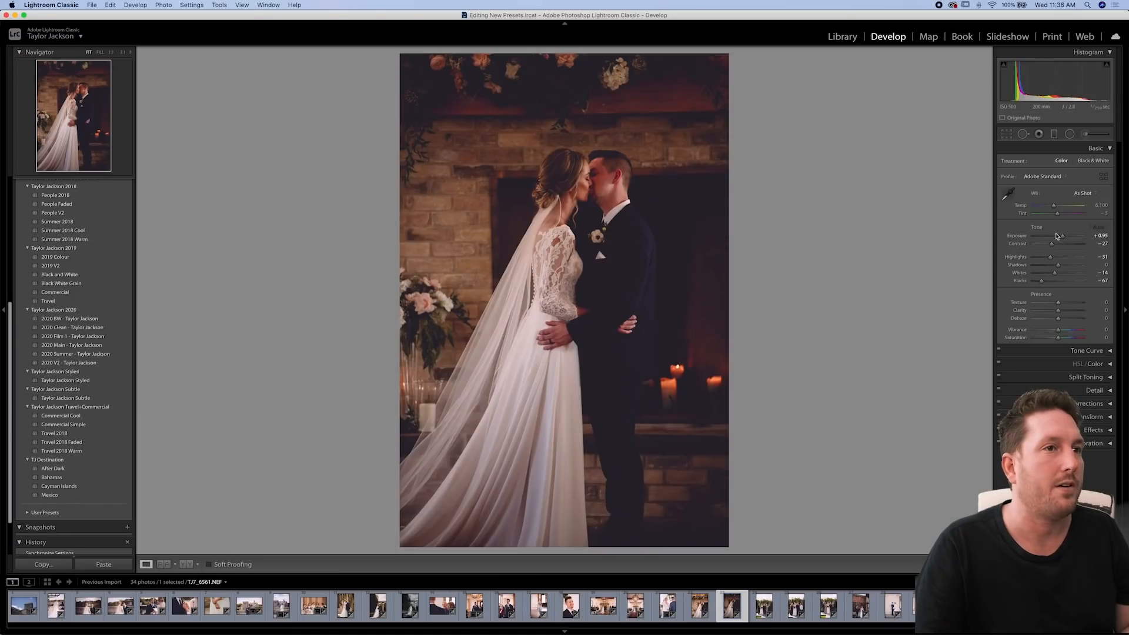
Set exposure to +2.00 on the photo of the couple kissing by the fireplace, and darken its flower side with a -1.26 exposure graduated filter
{"action": "left_click_drag", "start_coordinate": [1065, 238], "coordinate": [1071, 238]}
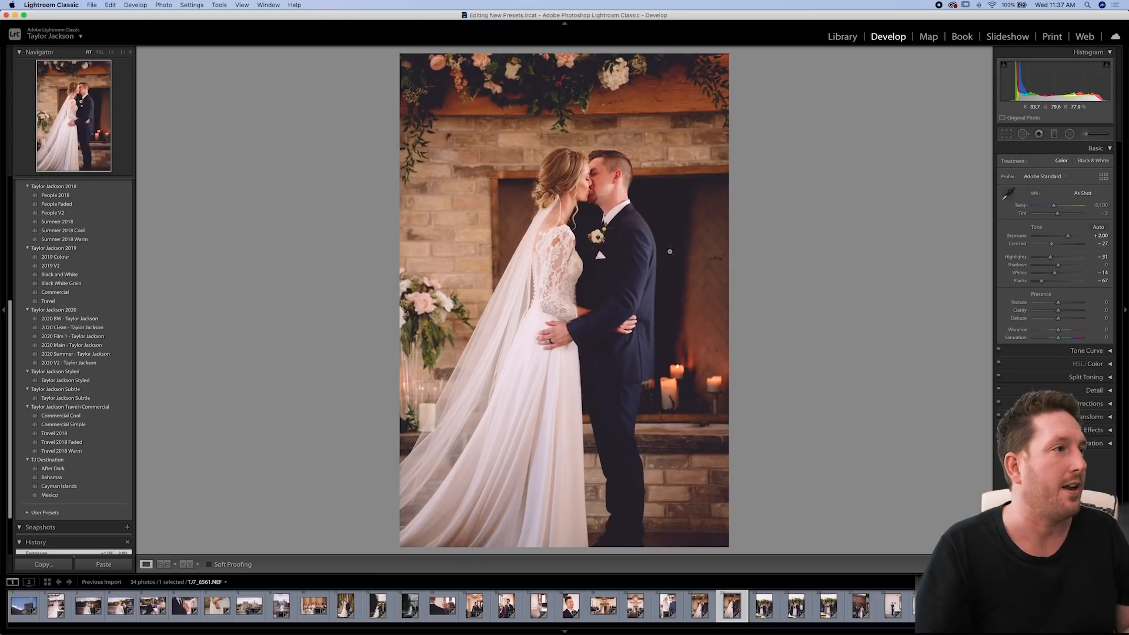
{"action": "left_click", "coordinate": [1054, 134]}
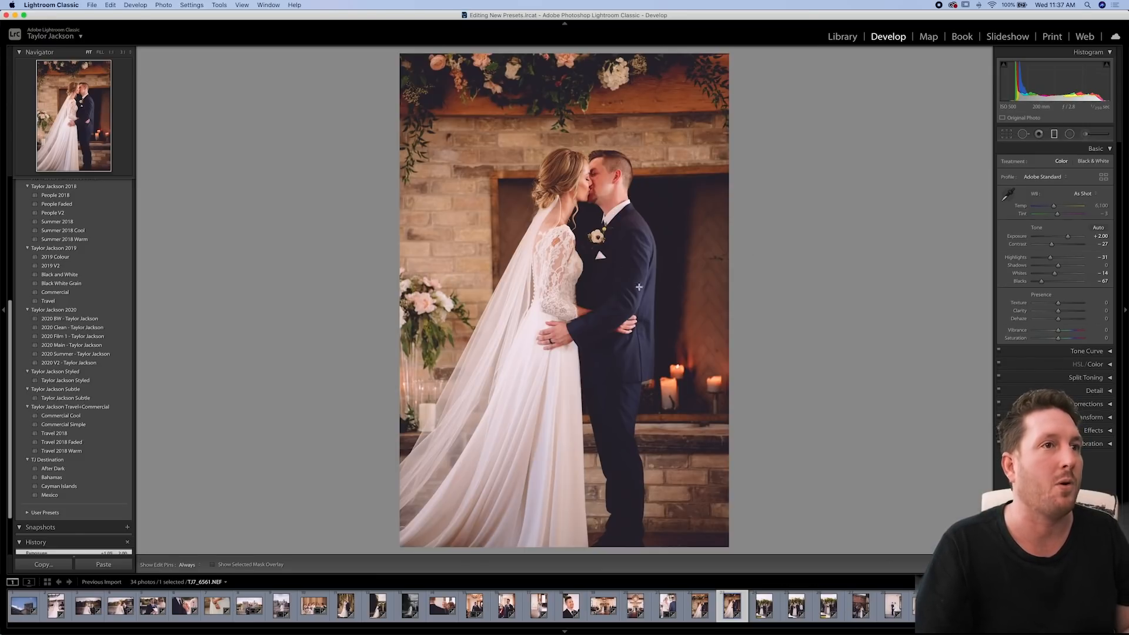
{"action": "left_click_drag", "start_coordinate": [383, 301], "coordinate": [522, 305]}
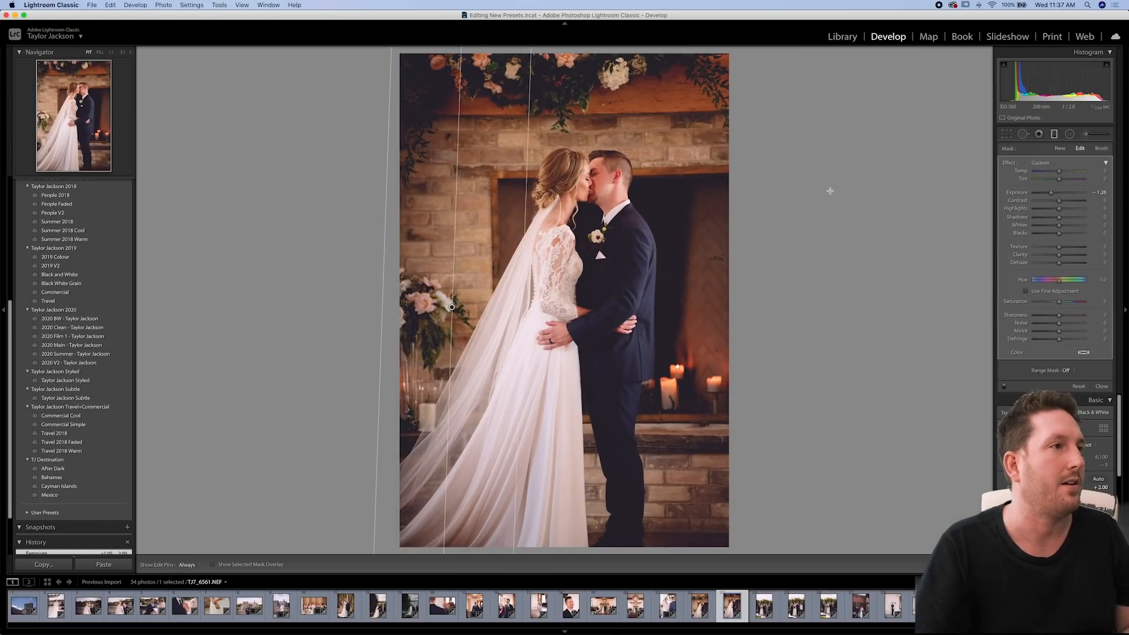
{"action": "left_click", "coordinate": [1054, 133]}
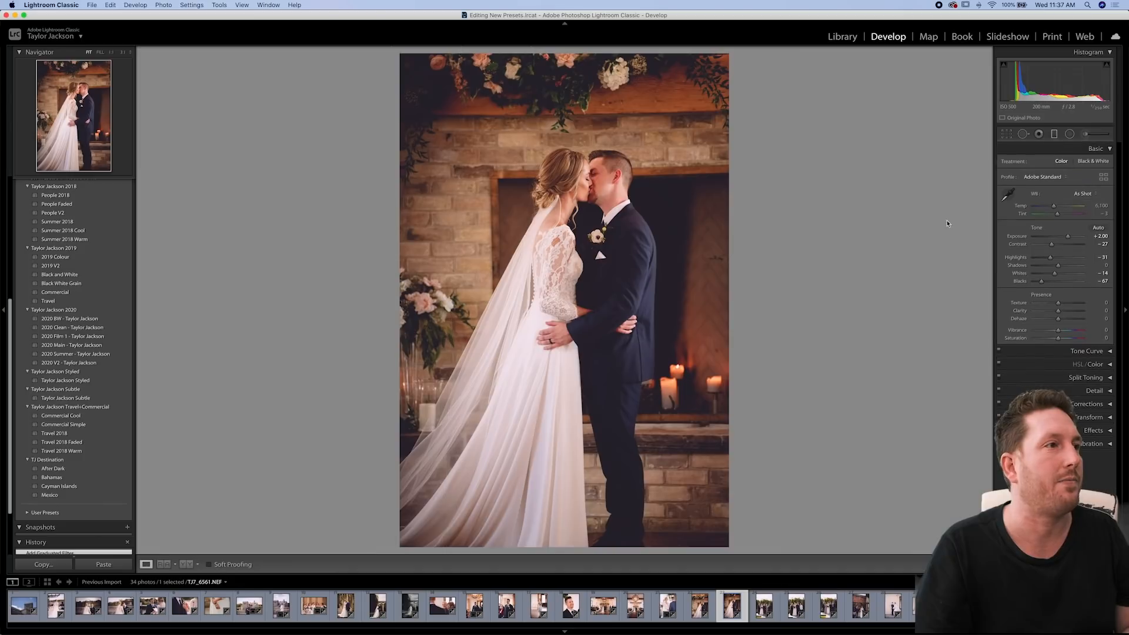
Straighten the photo of the couple kissing by the fireplace with a slight crop rotation
{"action": "key", "text": "r"}
{"action": "left_click_drag", "start_coordinate": [923, 218], "coordinate": [929, 222]}
{"action": "key", "text": "r"}
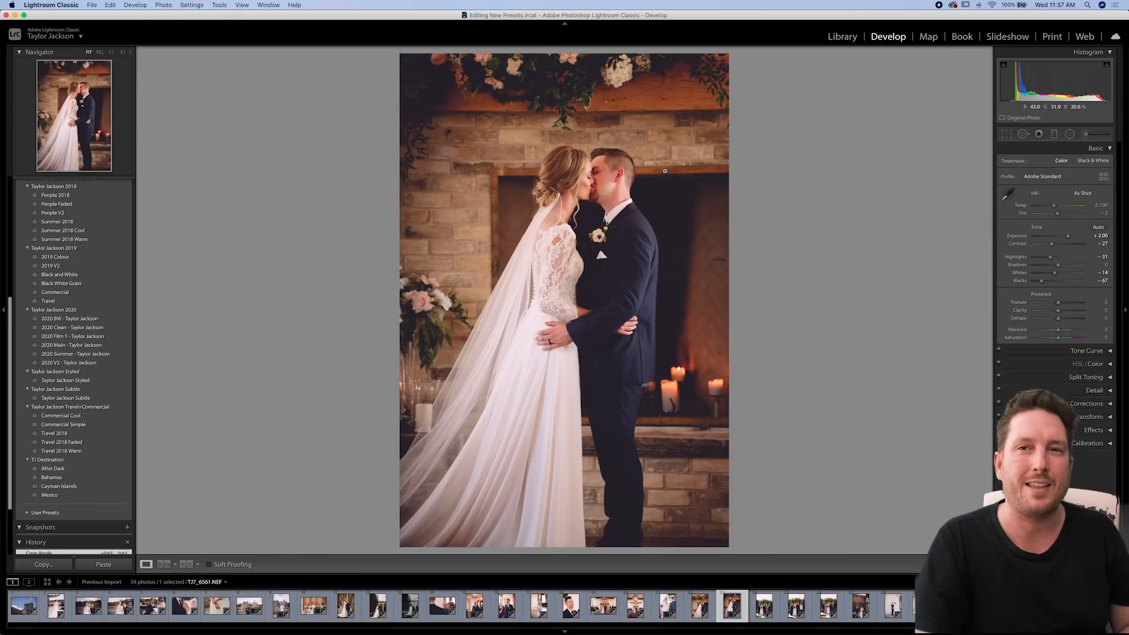
Set temperature 8,657 and exposure +1.00 on the five-person outdoor group photo, and apply the same settings to the next two group photos
{"action": "key", "text": "Right"}
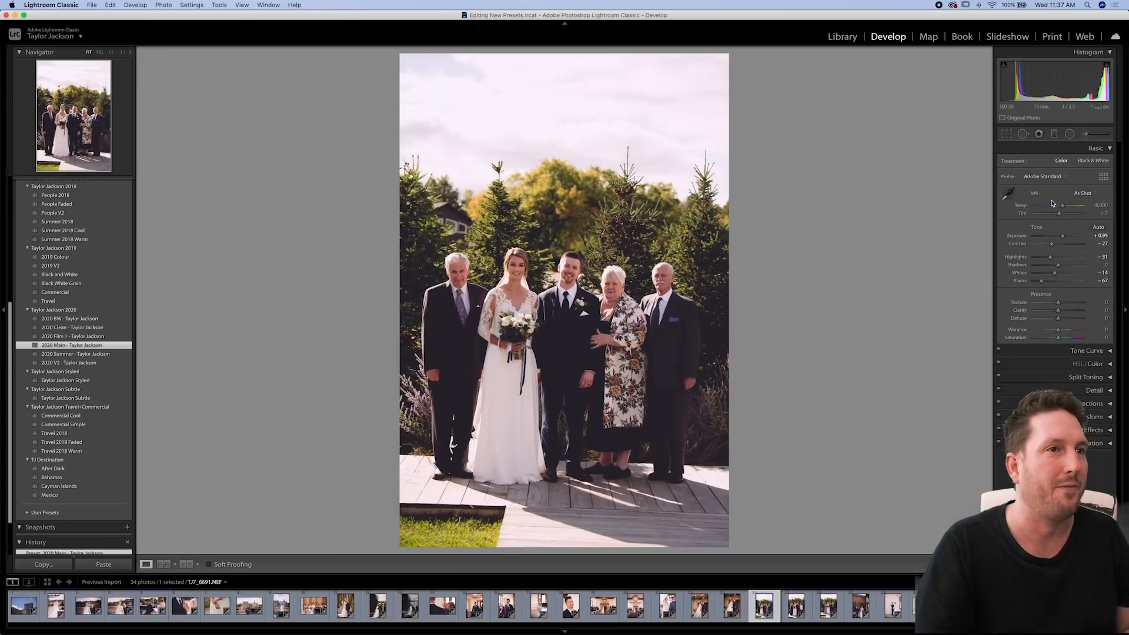
{"action": "left_click_drag", "start_coordinate": [1062, 205], "coordinate": [1064, 238]}
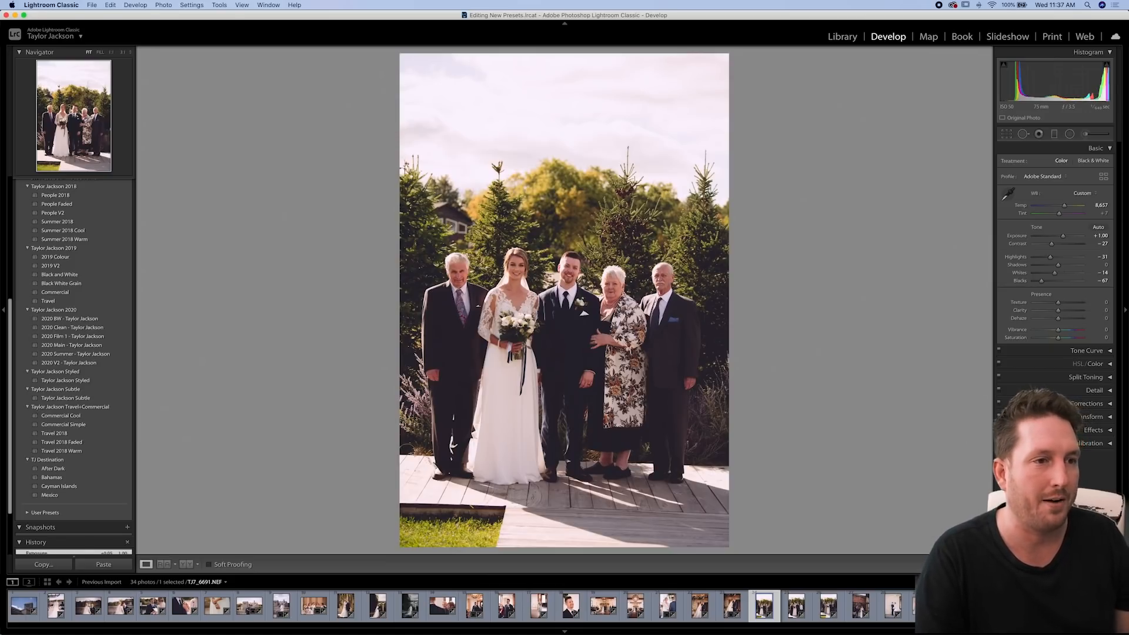
{"action": "key", "text": "Right"}
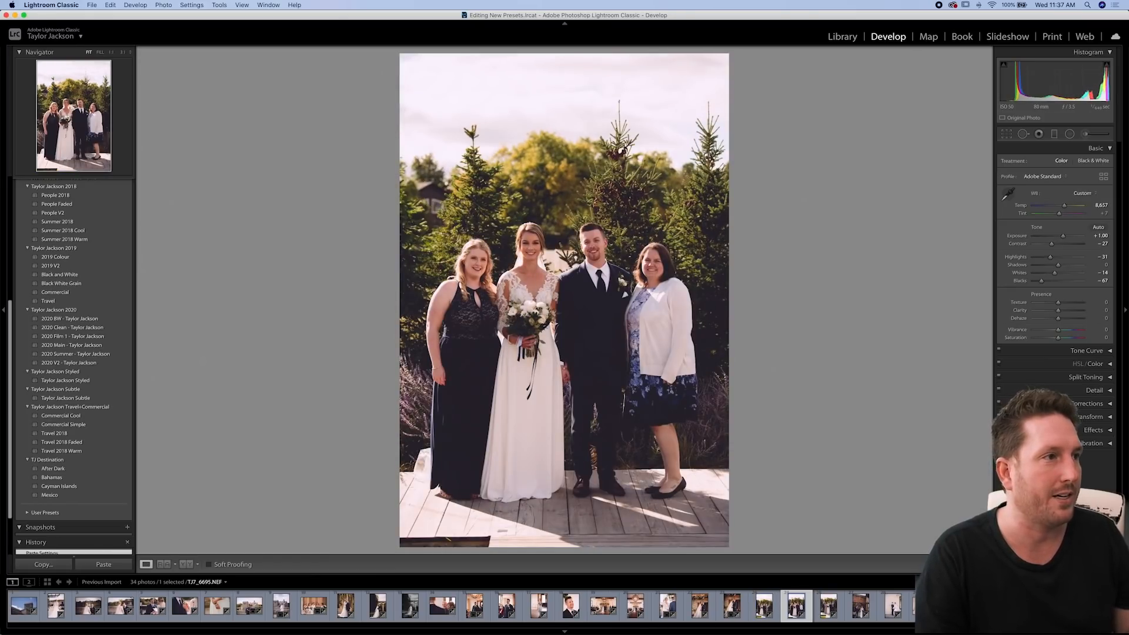
{"action": "key", "text": "Right"}
{"action": "key", "text": "super+shift+v"}
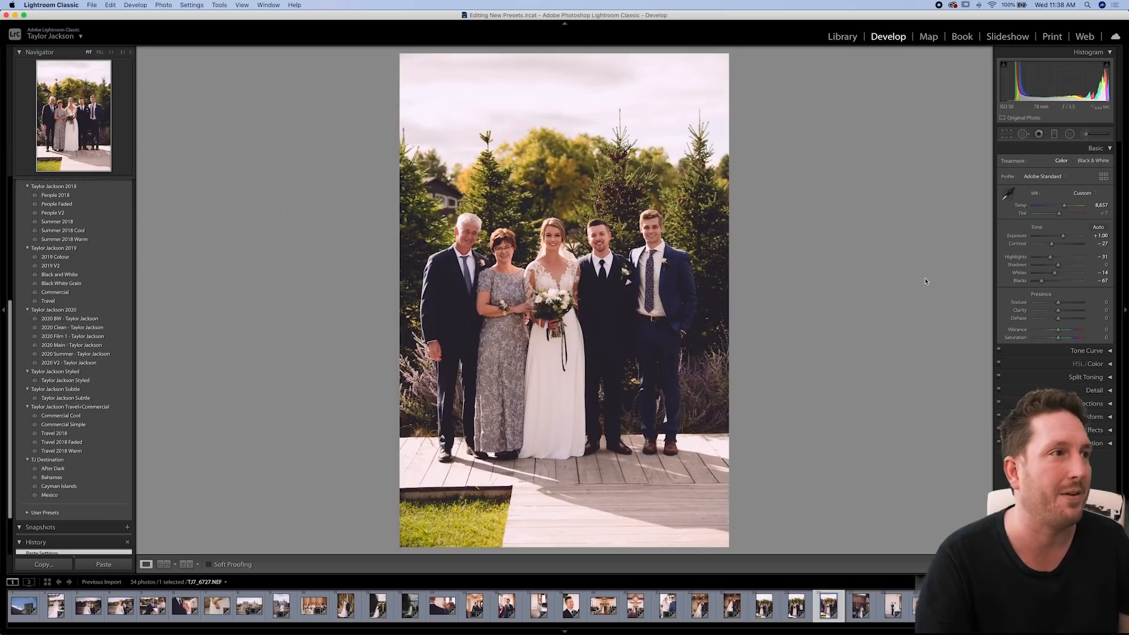
Raise the exposure to +1.25 on the photo of the couple walking before the brick wall, and compare it with the preceding group photo
{"action": "key", "text": "Right"}
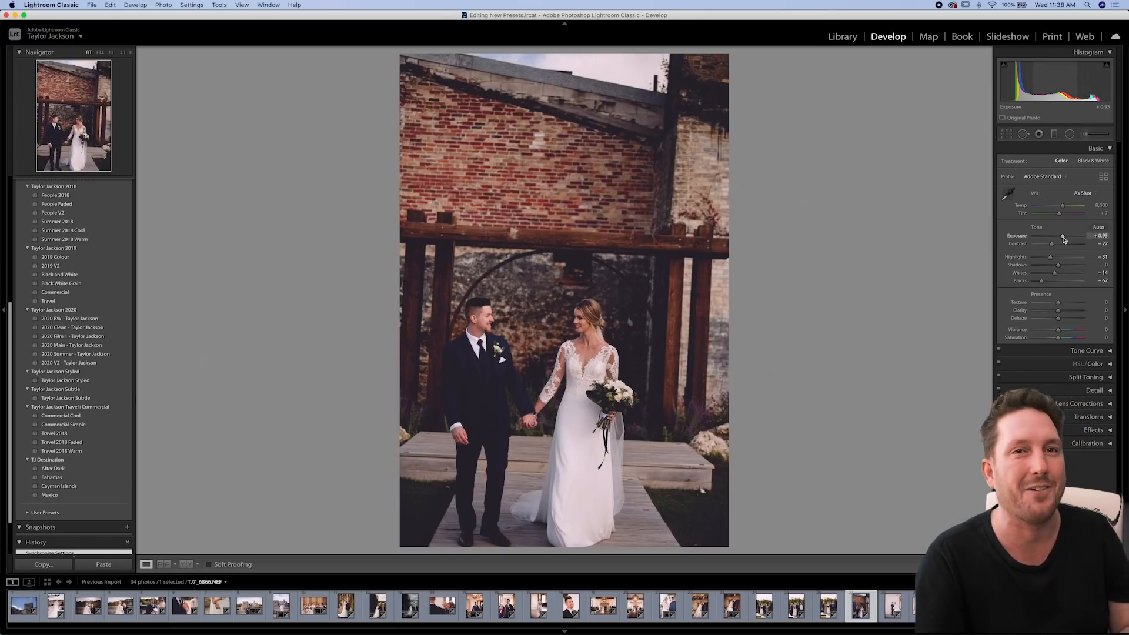
{"action": "left_click_drag", "start_coordinate": [1063, 239], "coordinate": [1065, 239]}
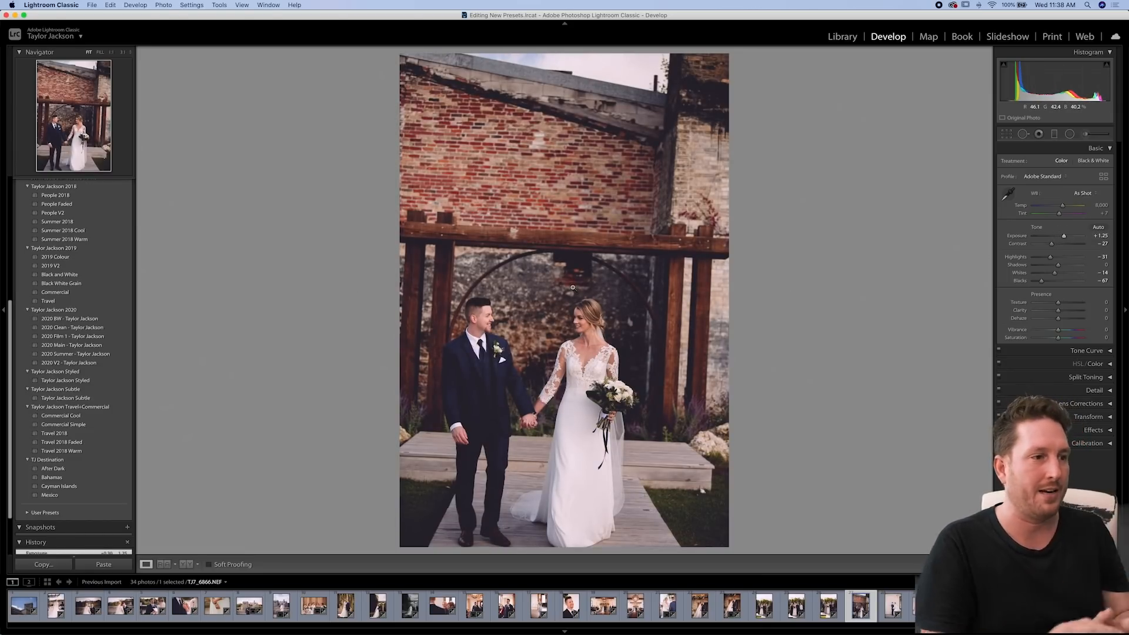
{"action": "key", "text": "Left"}
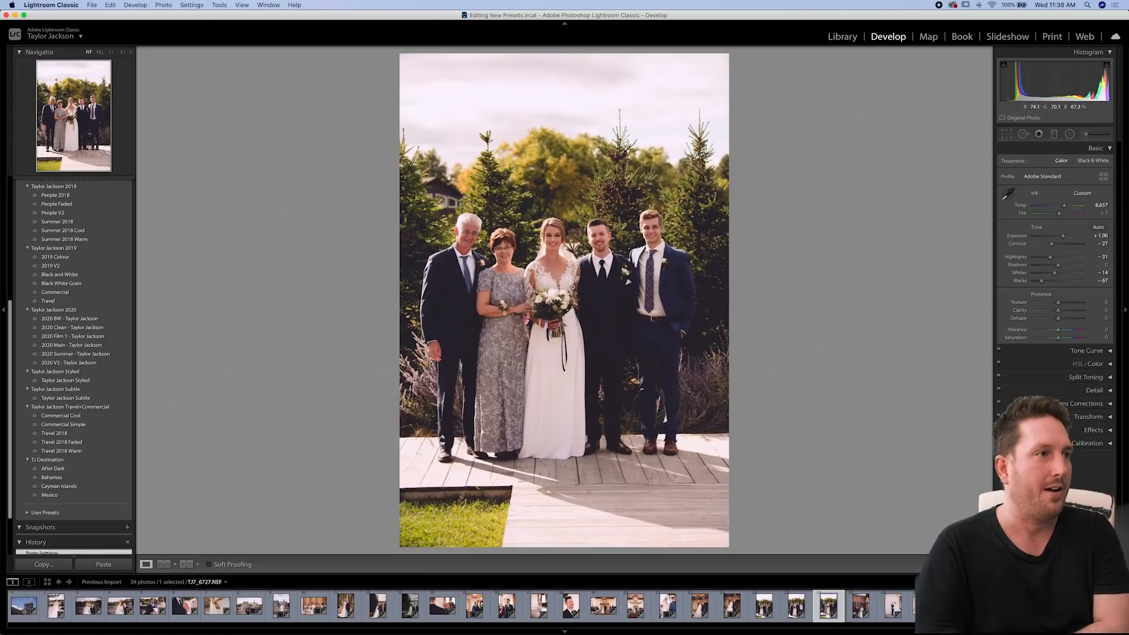
{"action": "key", "text": "Right"}
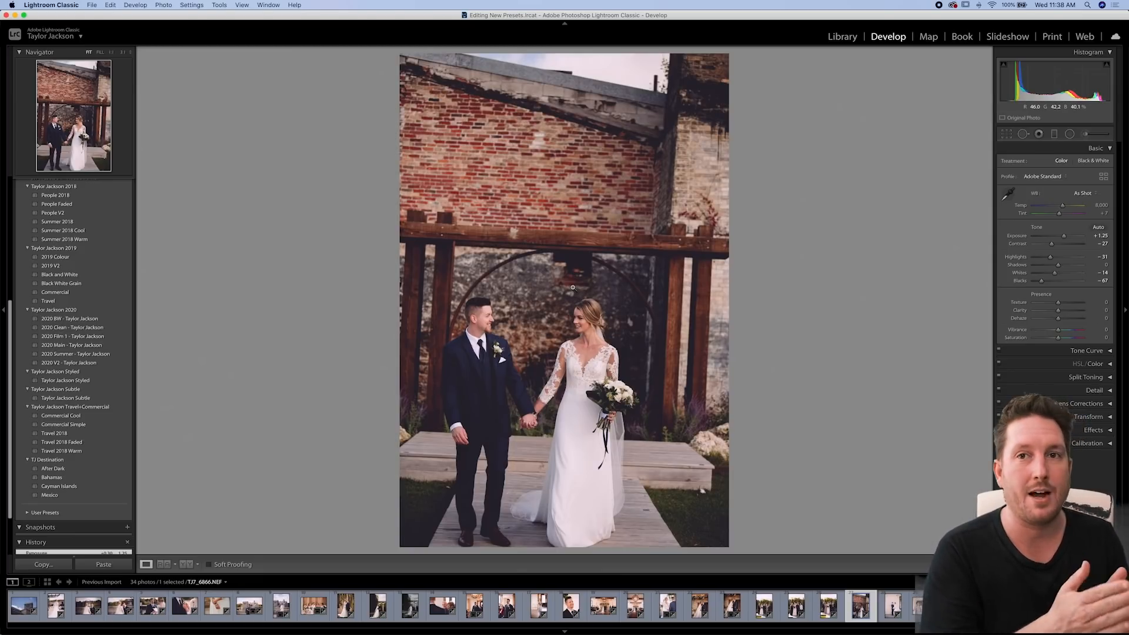
Lower the exposure to +0.45 on the couple's stone wall photo and heal the distracting spots on the pavement beside the groom
{"action": "key", "text": "Right"}
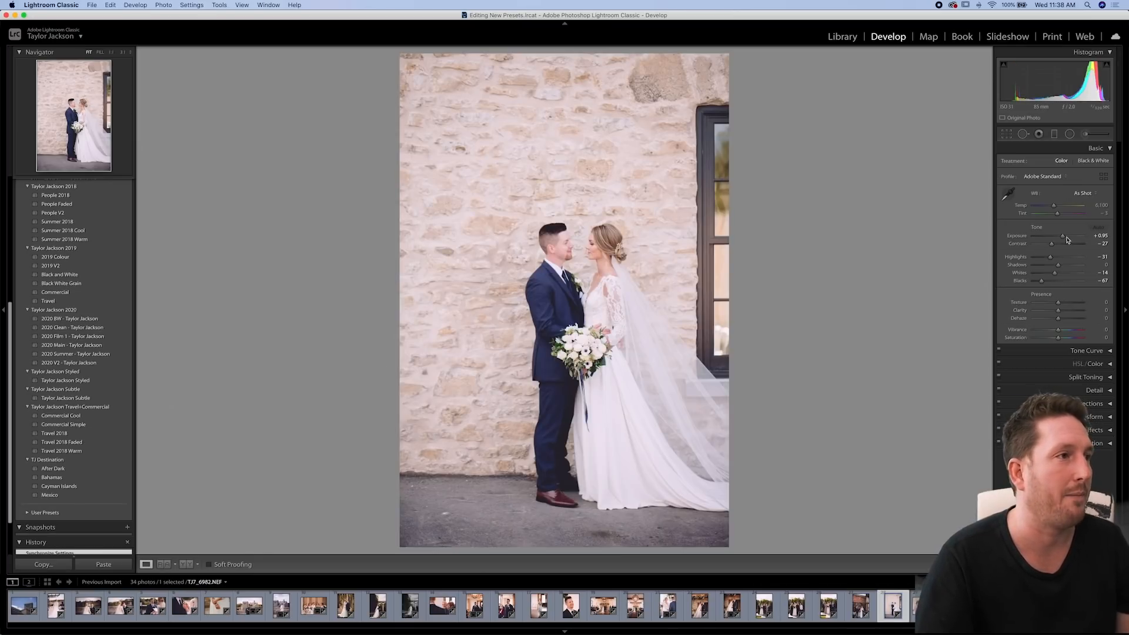
{"action": "left_click_drag", "start_coordinate": [1062, 239], "coordinate": [1059, 236]}
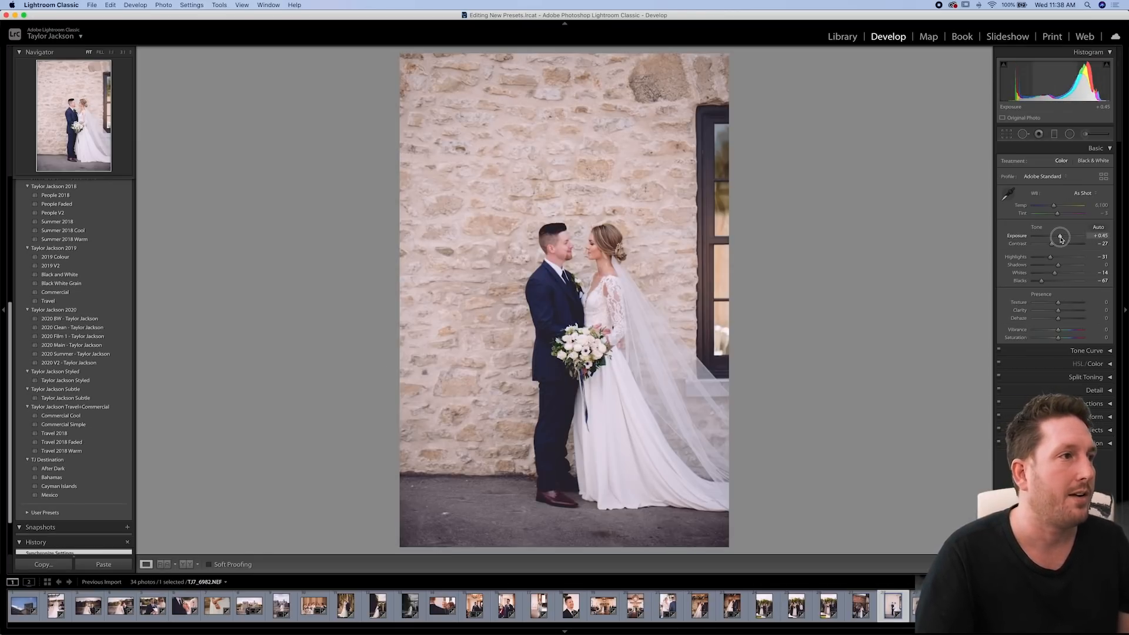
{"action": "left_click", "coordinate": [1023, 134]}
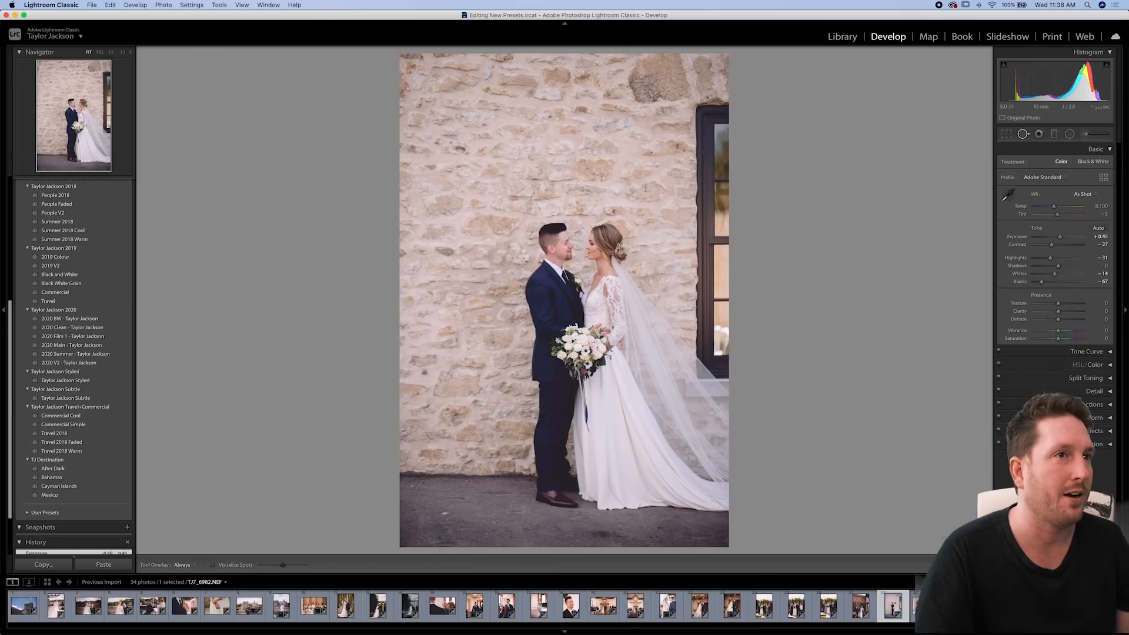
{"action": "left_click", "coordinate": [445, 514]}
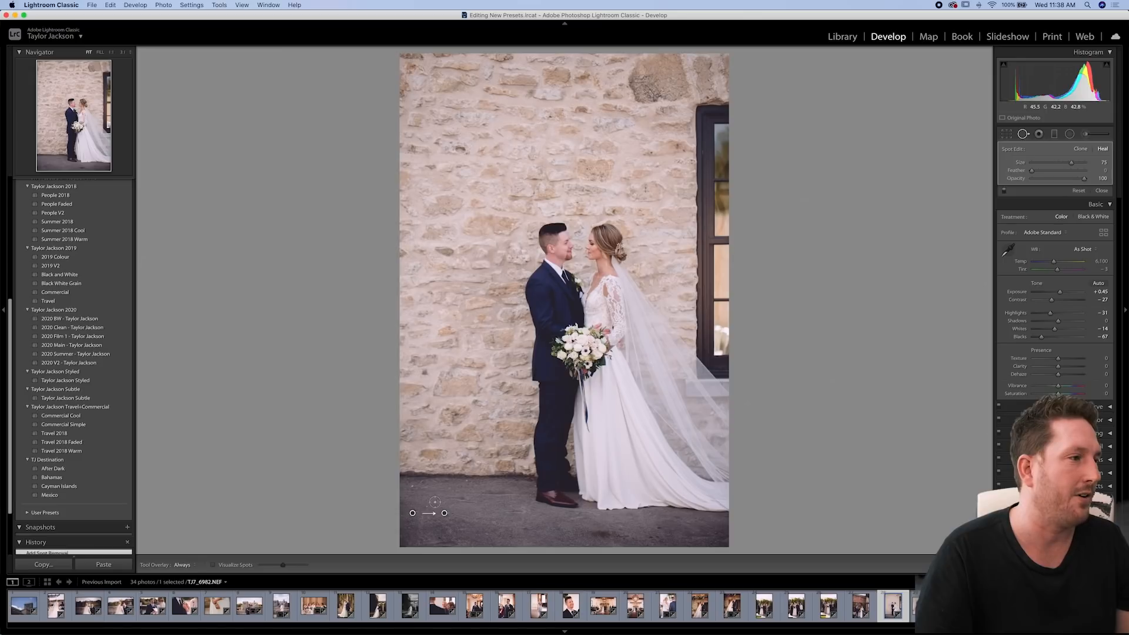
{"action": "left_click", "coordinate": [409, 484]}
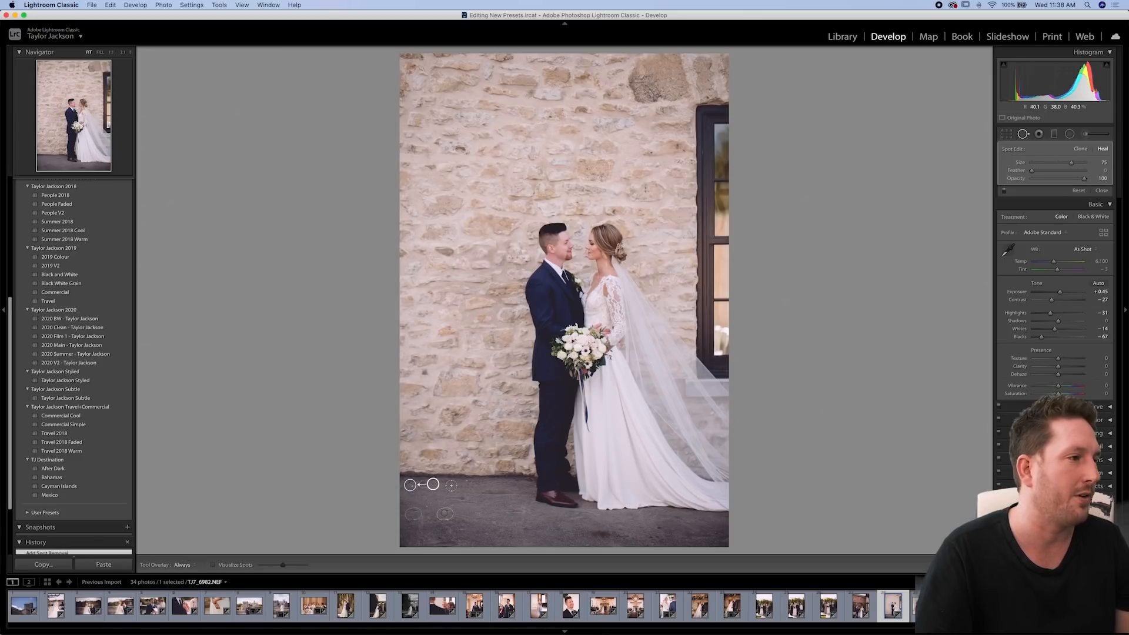
{"action": "left_click", "coordinate": [468, 483]}
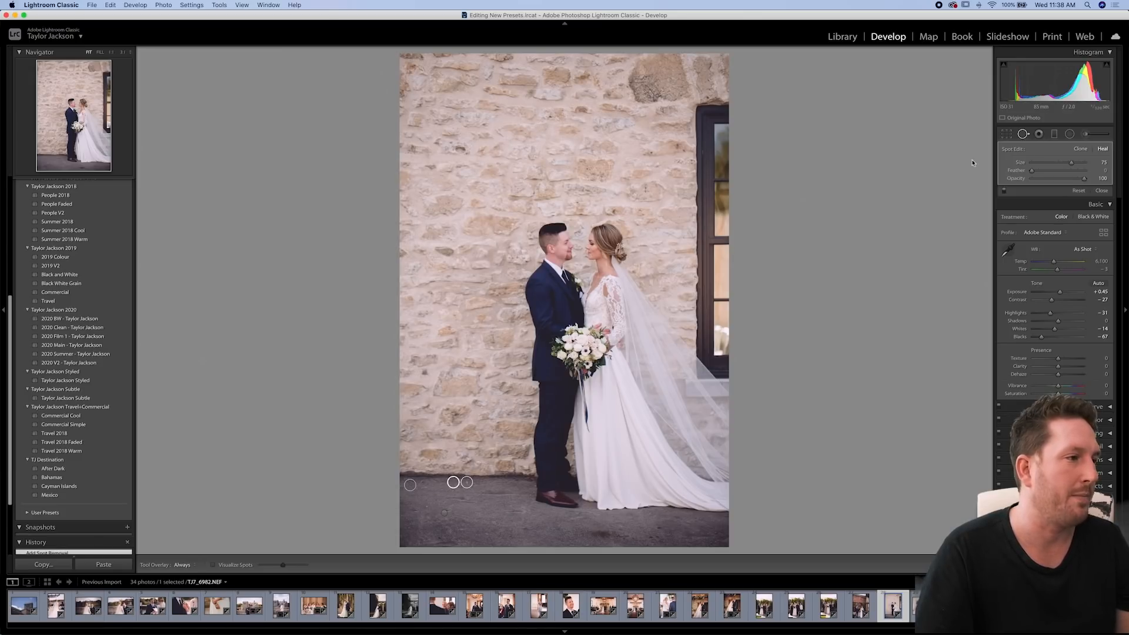
{"action": "left_click", "coordinate": [1023, 134]}
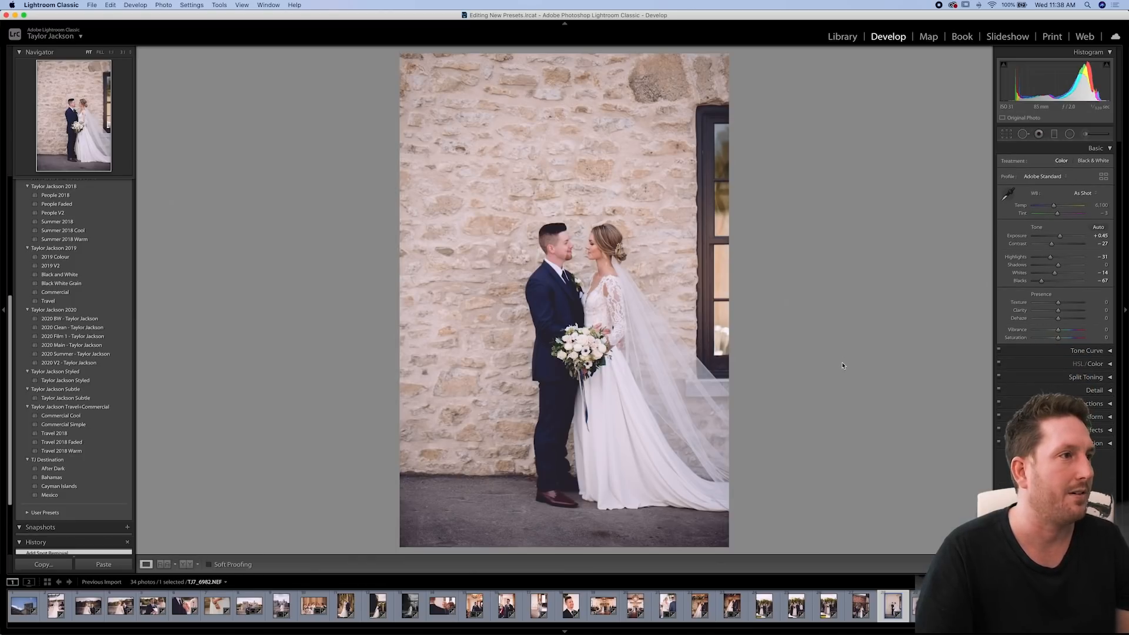
Set exposure to +0.35 and temperature to 6,400 on the next photo, the bride with three women
{"action": "key", "text": "Right"}
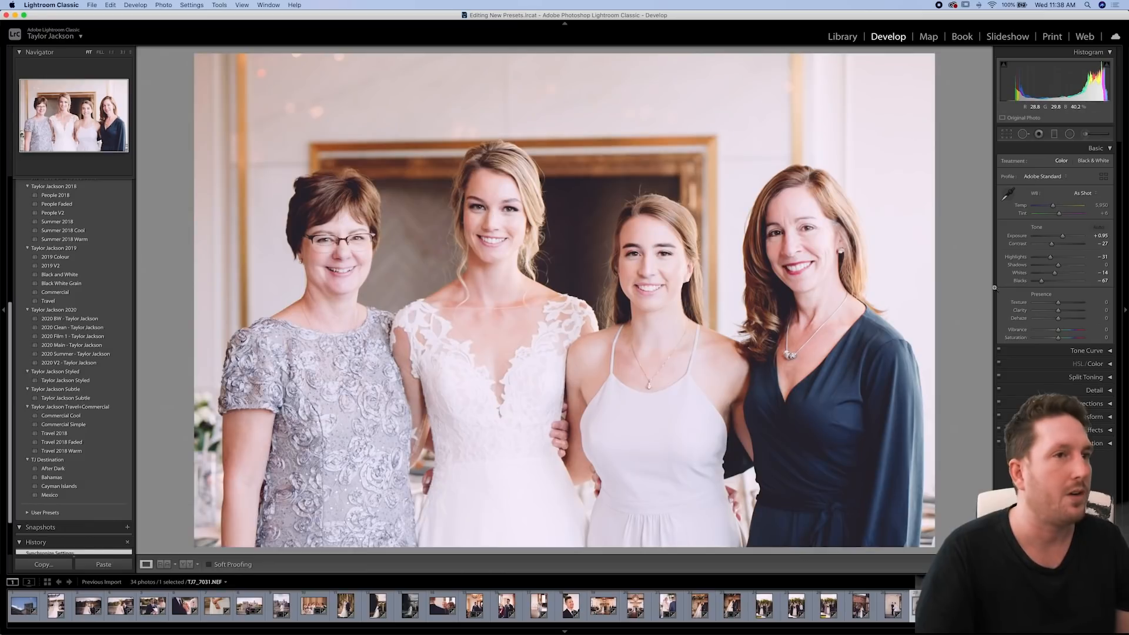
{"action": "left_click_drag", "start_coordinate": [1073, 238], "coordinate": [1061, 238]}
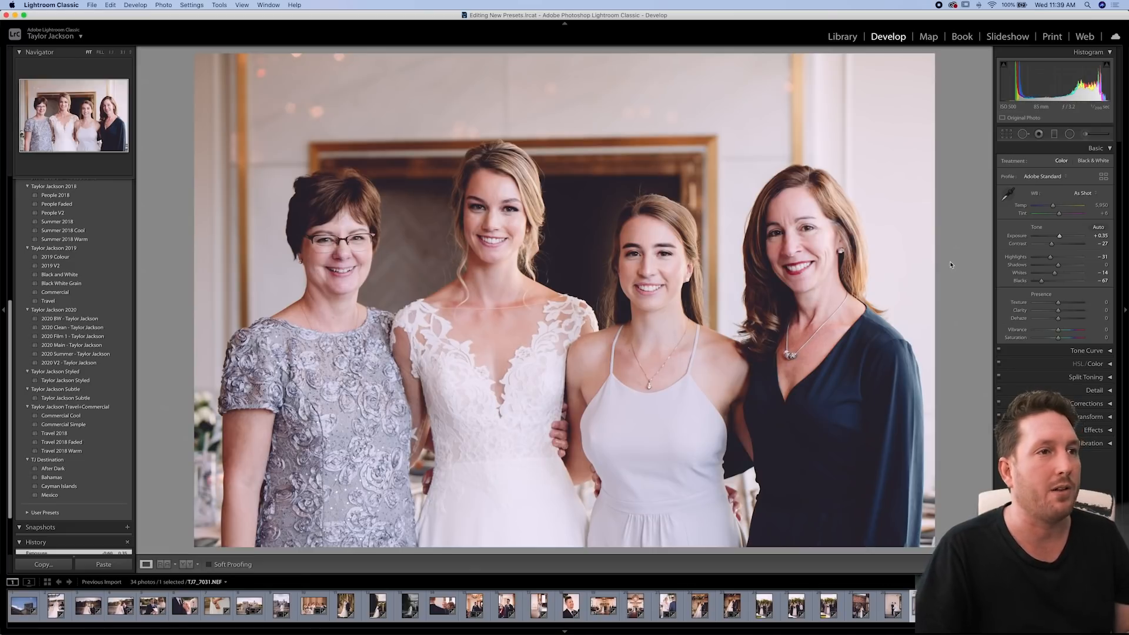
{"action": "left_click_drag", "start_coordinate": [1053, 205], "coordinate": [1056, 208]}
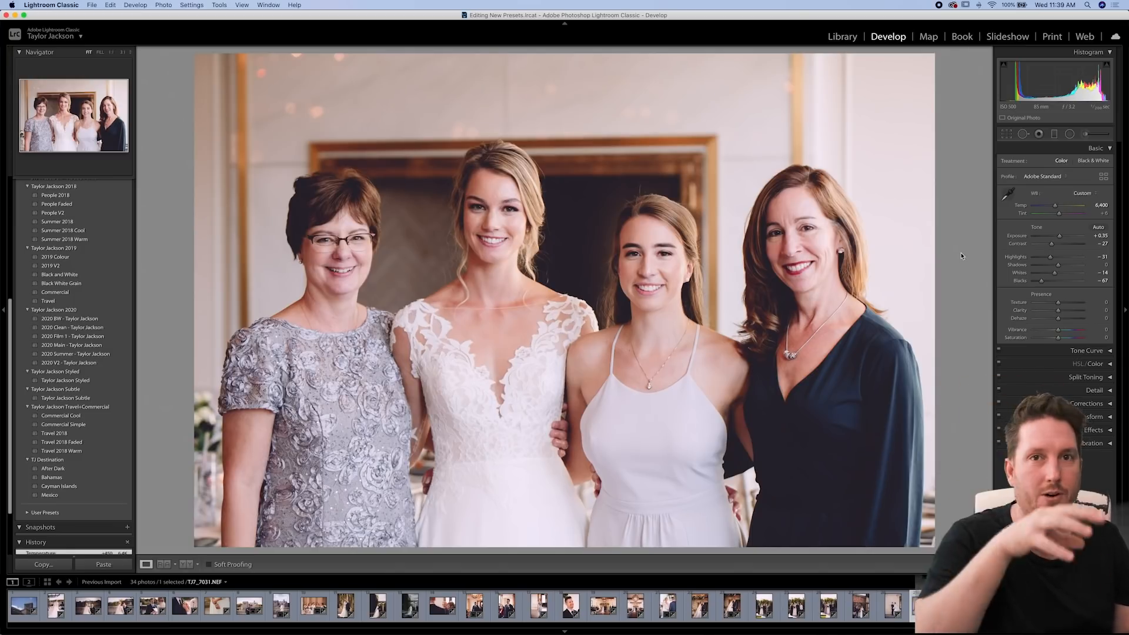
Brighten the speech photo to exposure +2.50, sample the white balance from the man's shirt, and warm the temperature to 3,586
{"action": "key", "text": "Right"}
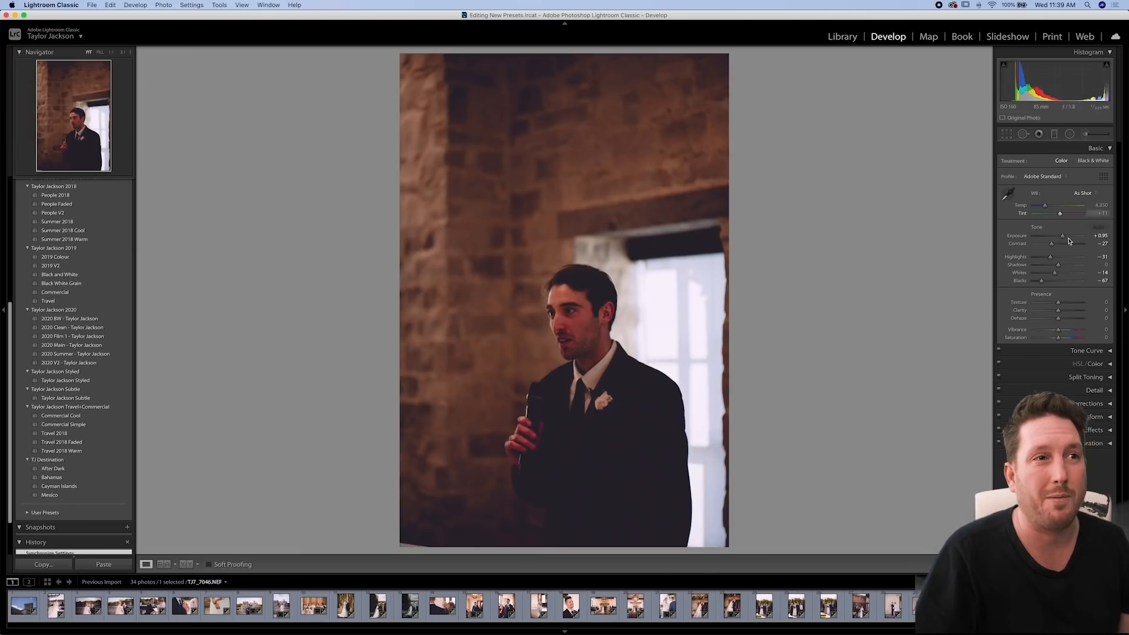
{"action": "left_click_drag", "start_coordinate": [1066, 239], "coordinate": [1072, 238]}
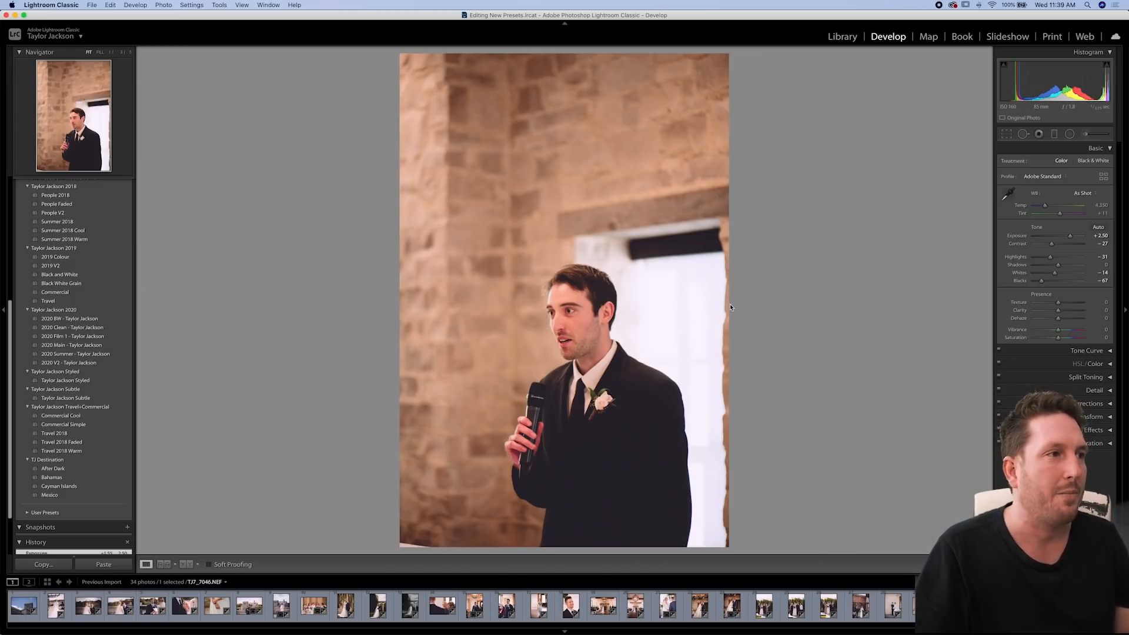
{"action": "left_click_drag", "start_coordinate": [1045, 206], "coordinate": [1043, 207]}
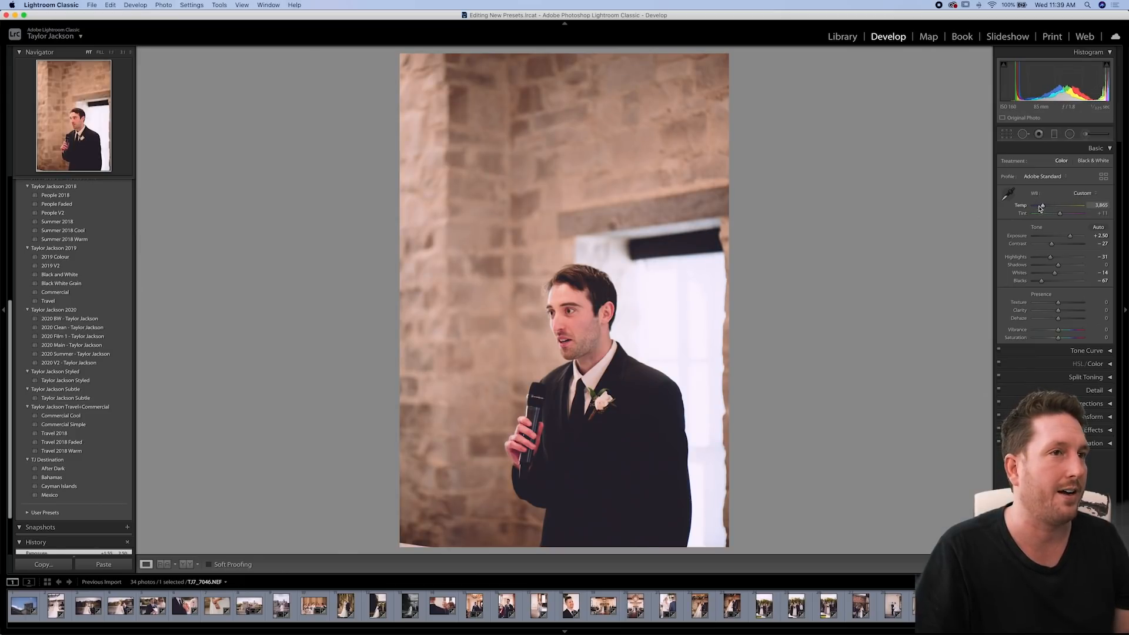
{"action": "left_click", "coordinate": [1008, 195]}
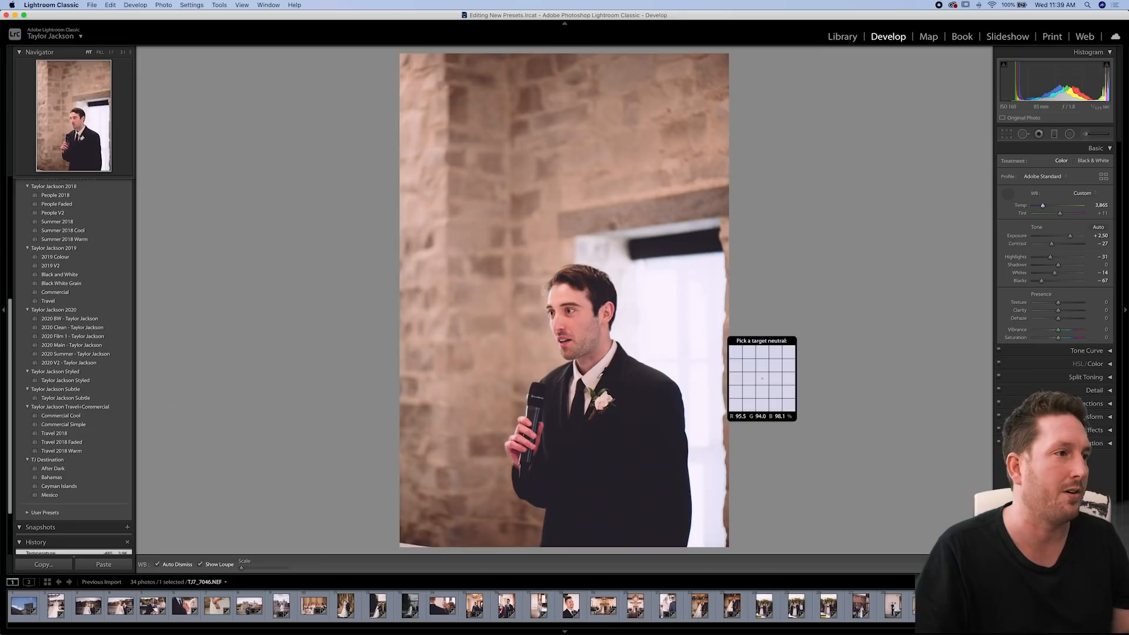
{"action": "left_click", "coordinate": [588, 378]}
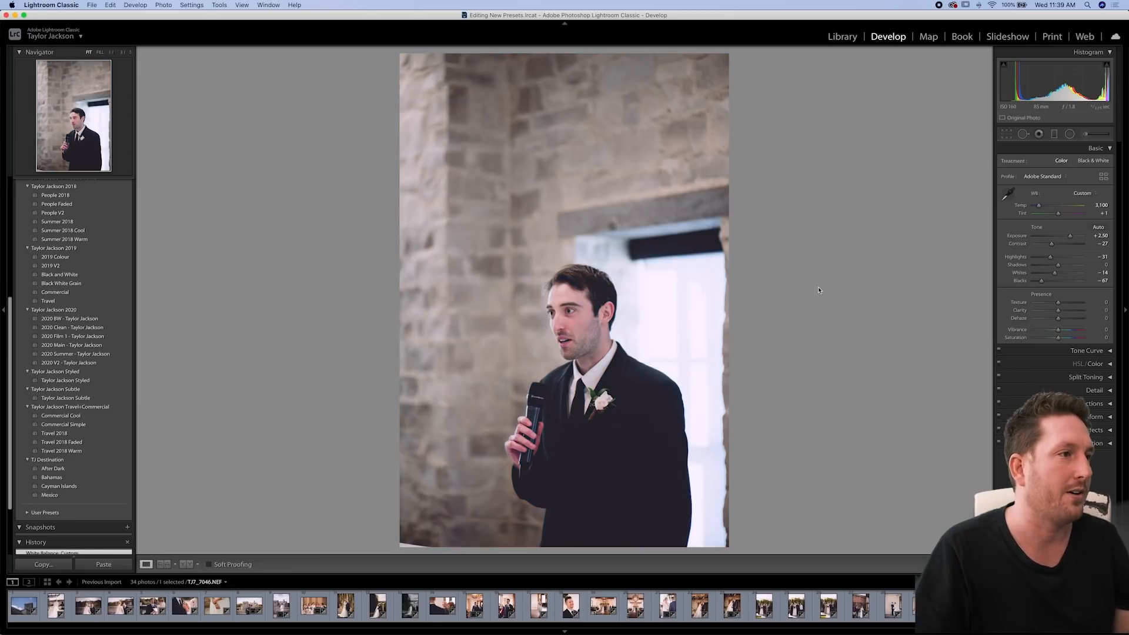
{"action": "left_click_drag", "start_coordinate": [1039, 205], "coordinate": [1042, 208]}
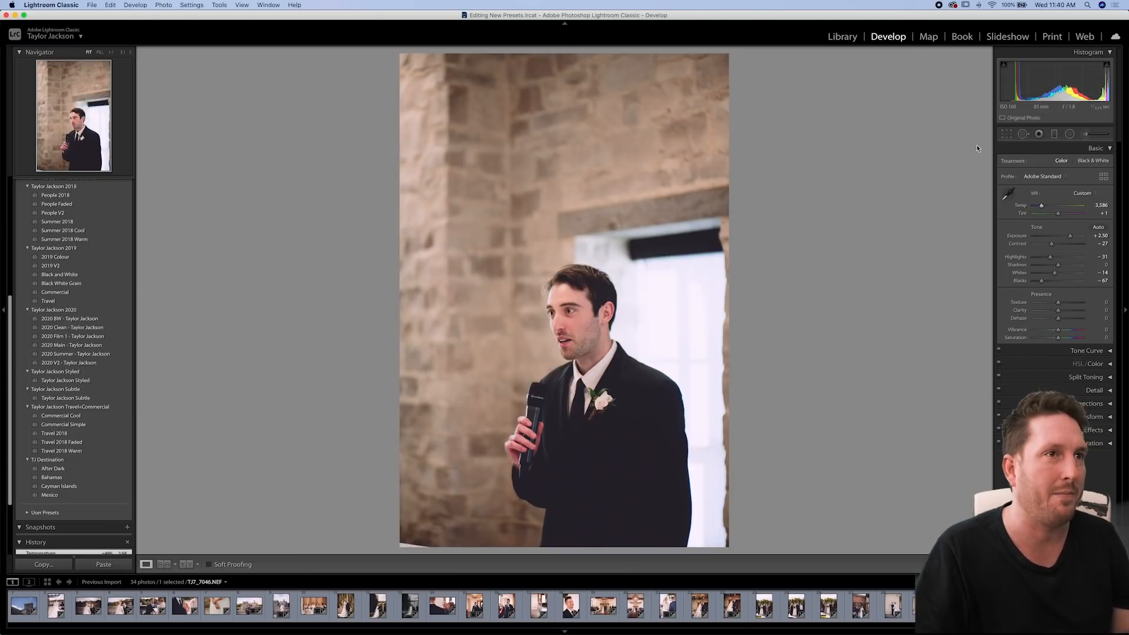
Straighten the backlit sunset photo of the couple facing each other, and set highlights to -56 and blacks to -74
{"action": "key", "text": "Right"}
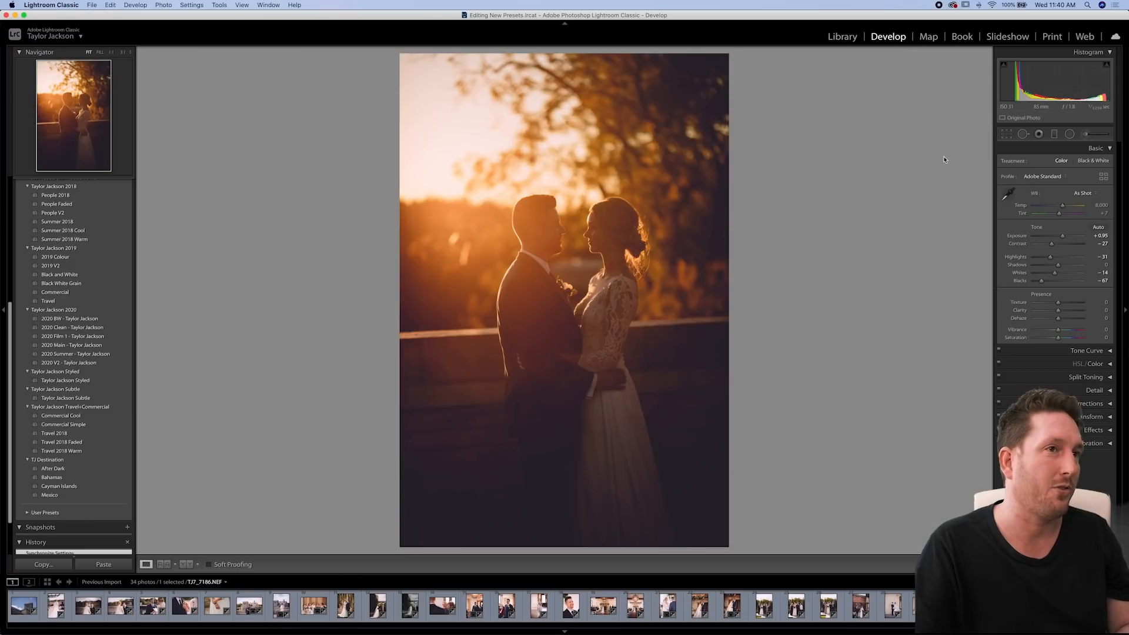
{"action": "left_click", "coordinate": [1006, 135]}
{"action": "left_click_drag", "start_coordinate": [814, 297], "coordinate": [822, 307]}
{"action": "key", "text": "Return"}
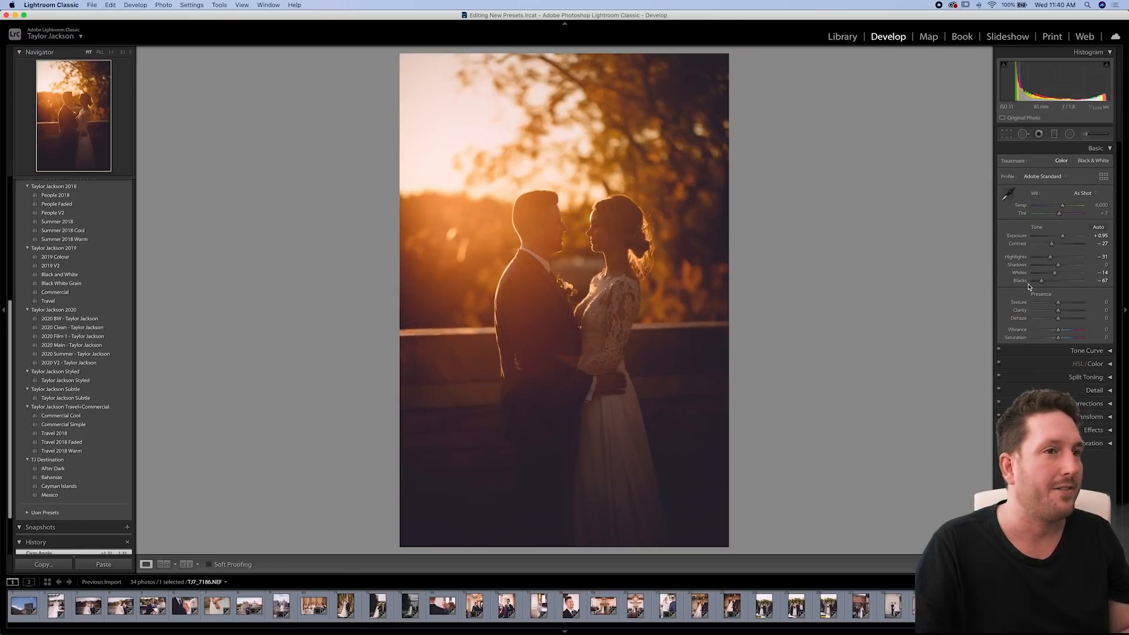
{"action": "left_click_drag", "start_coordinate": [1049, 257], "coordinate": [1040, 284]}
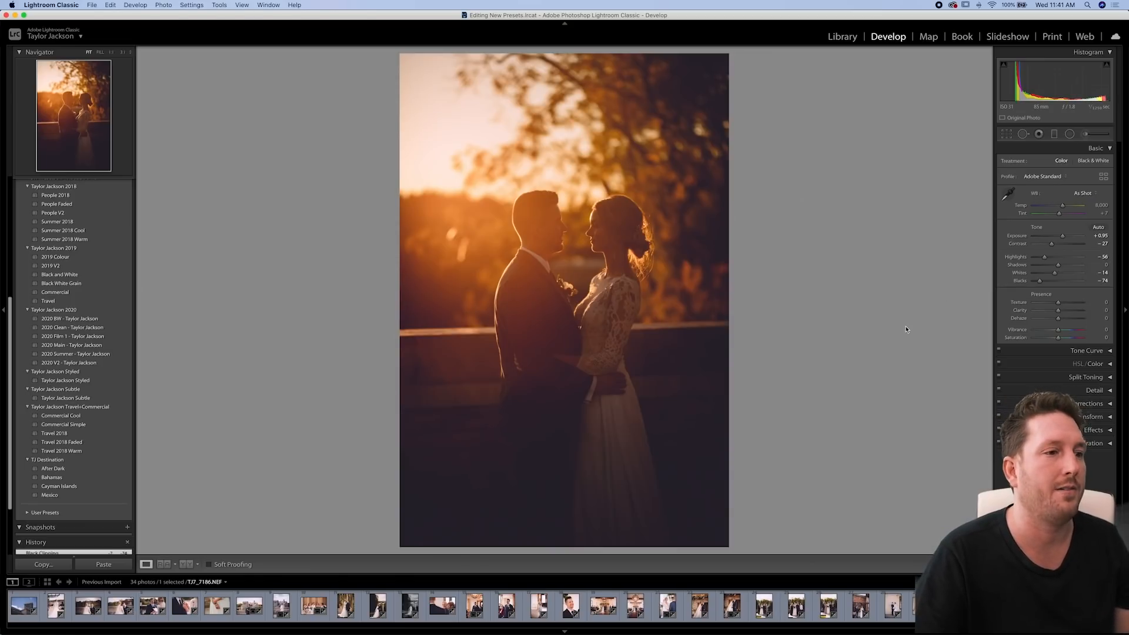
Compare the before and after versions of the next sunset photo, the couple seen from behind
{"action": "key", "text": "Right"}
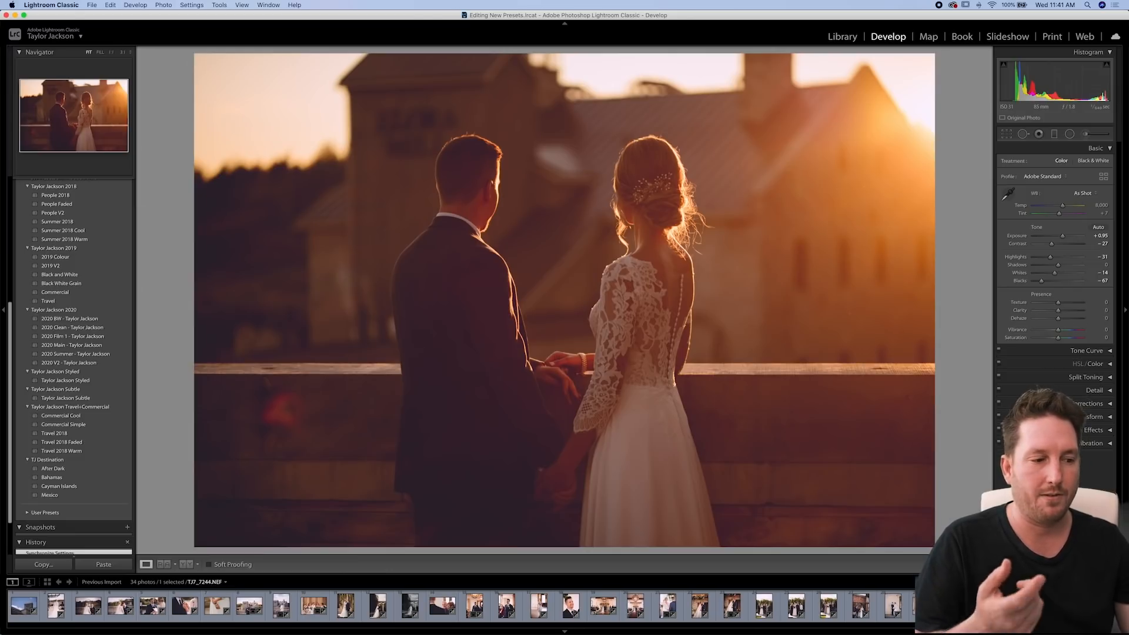
{"action": "key", "text": "backslash"}
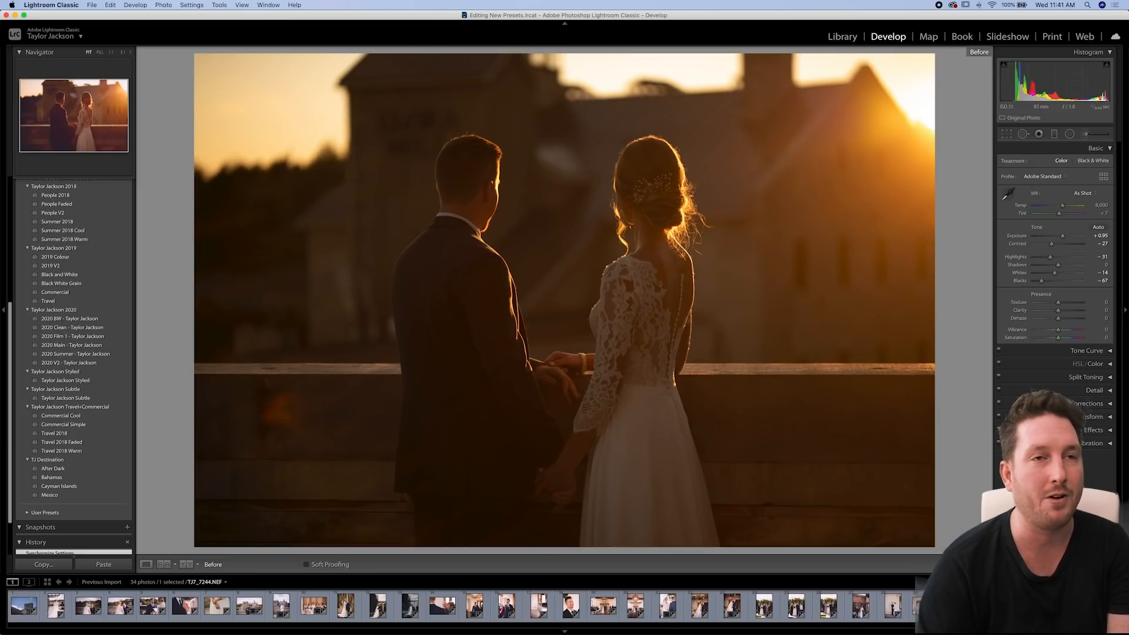
{"action": "key", "text": "backslash"}
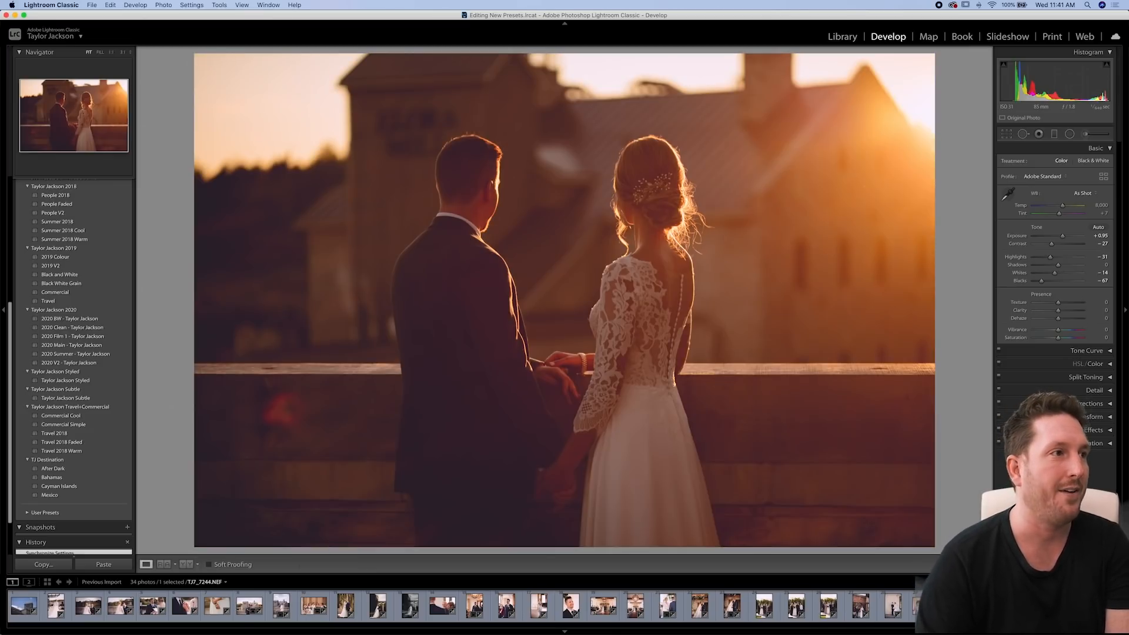
Compare the sunset photo seen from behind with its before version, and set its exposure to +1.40 and blacks to -73
{"action": "key", "text": "backslash"}
{"action": "key", "text": "backslash"}
{"action": "key", "text": "backslash"}
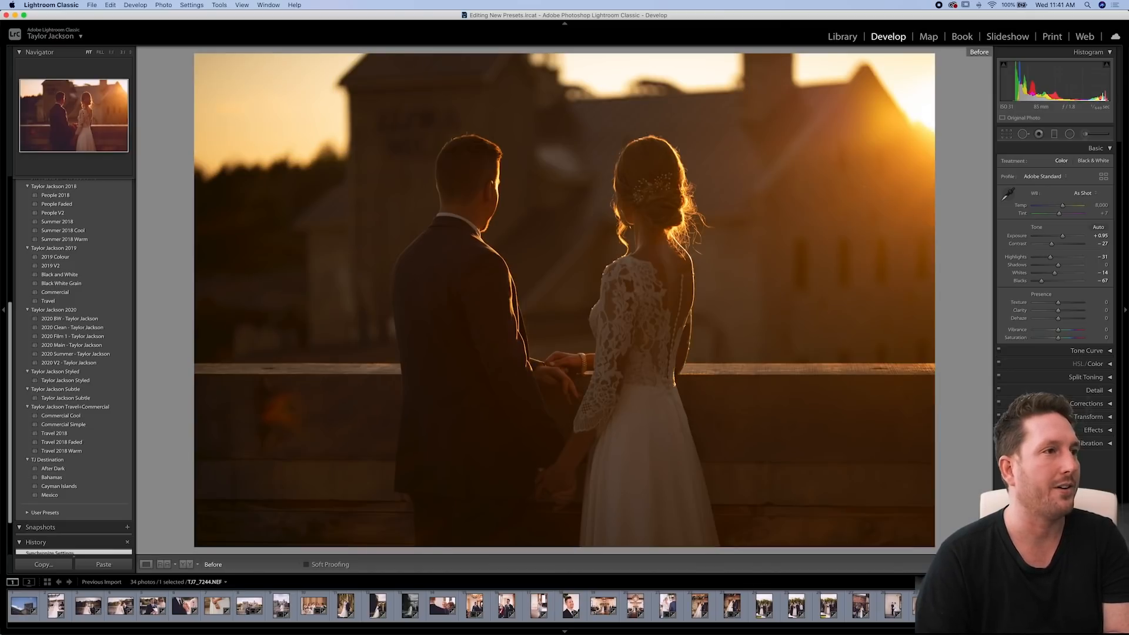
{"action": "key", "text": "backslash"}
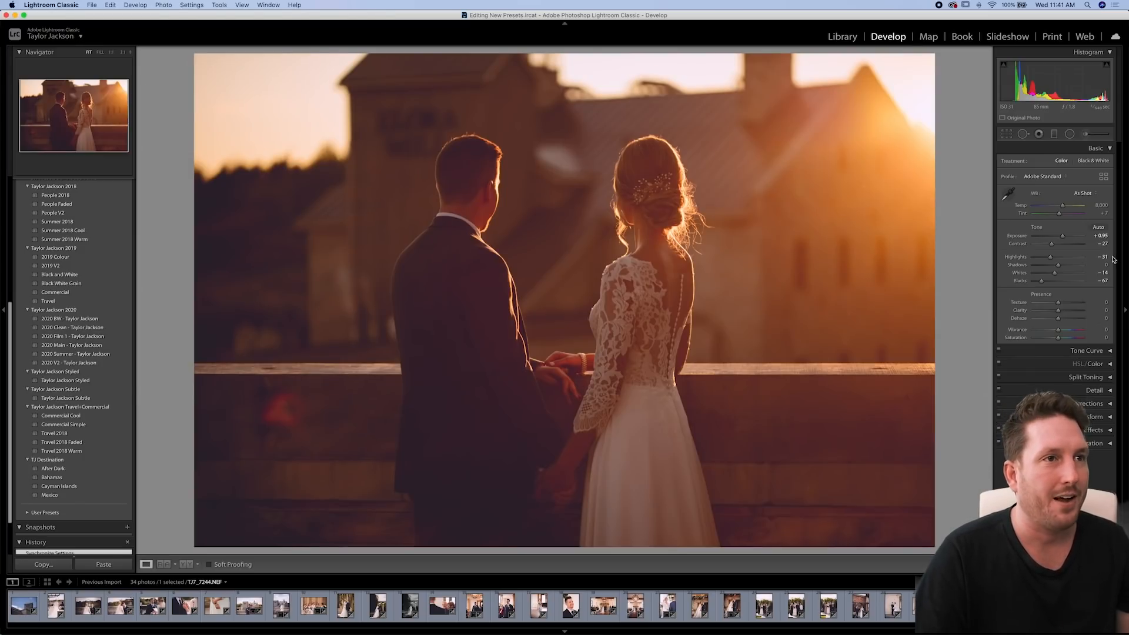
{"action": "left_click_drag", "start_coordinate": [1062, 236], "coordinate": [1066, 238]}
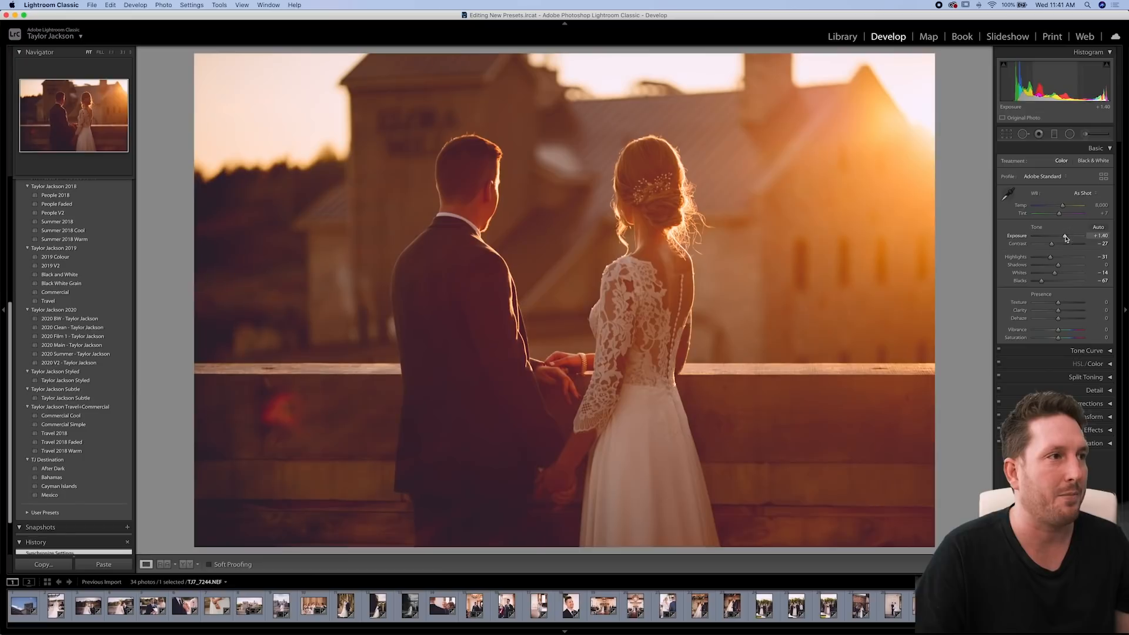
{"action": "left_click_drag", "start_coordinate": [1042, 280], "coordinate": [1039, 281]}
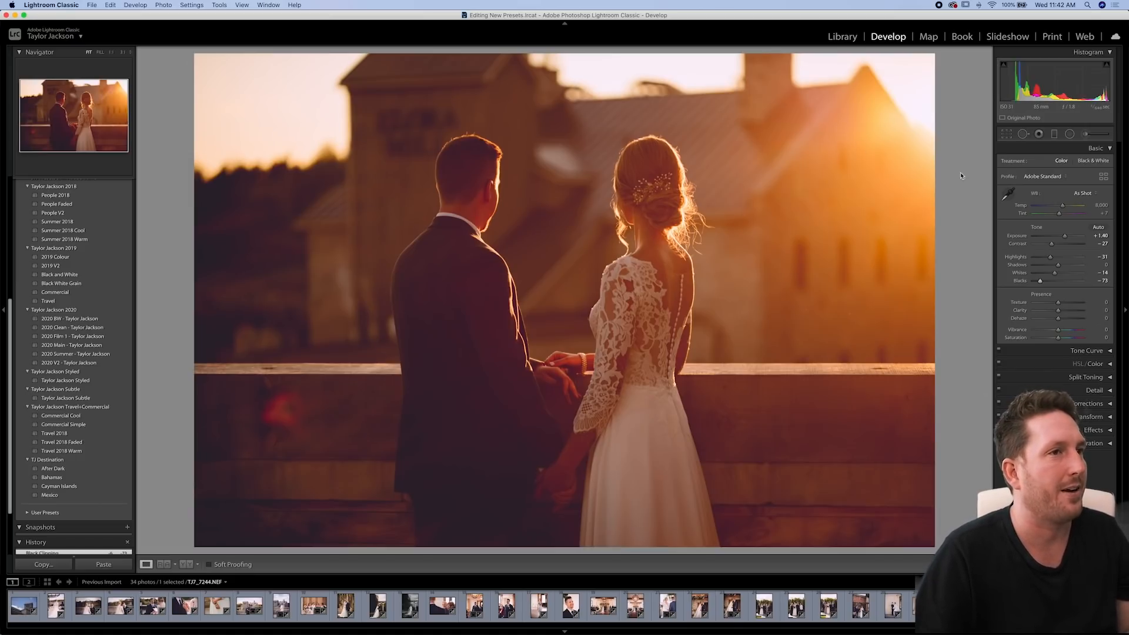
Apply the previous photo's settings to the next sunset photo, the couple walking hand in hand, and raise its exposure to +2.65
{"action": "key", "text": "Right"}
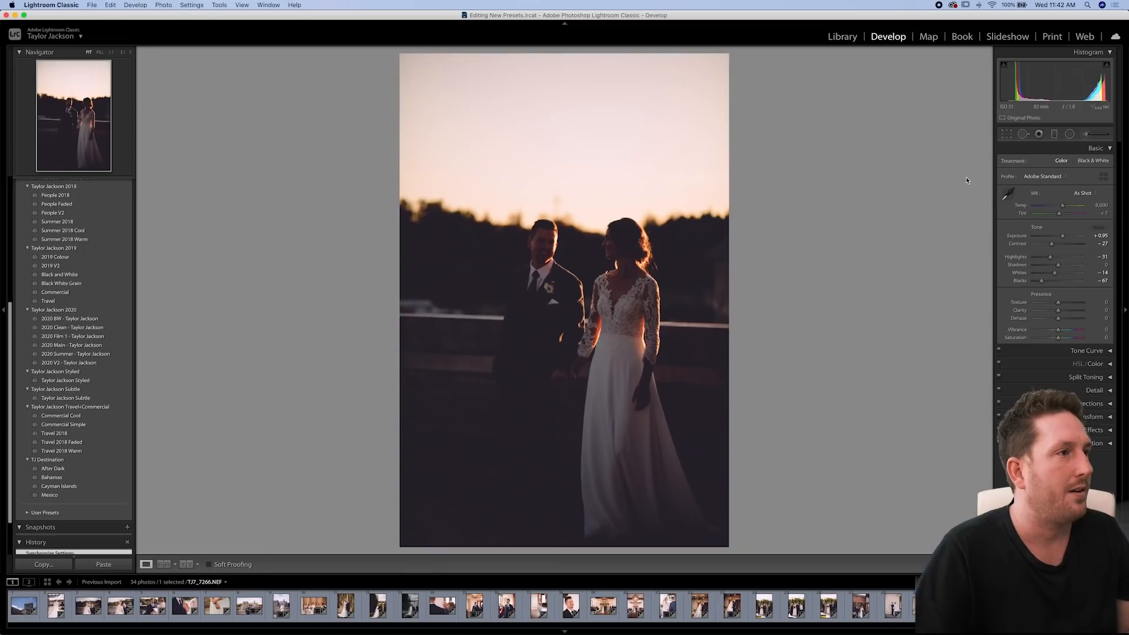
{"action": "key", "text": "super+shift+v"}
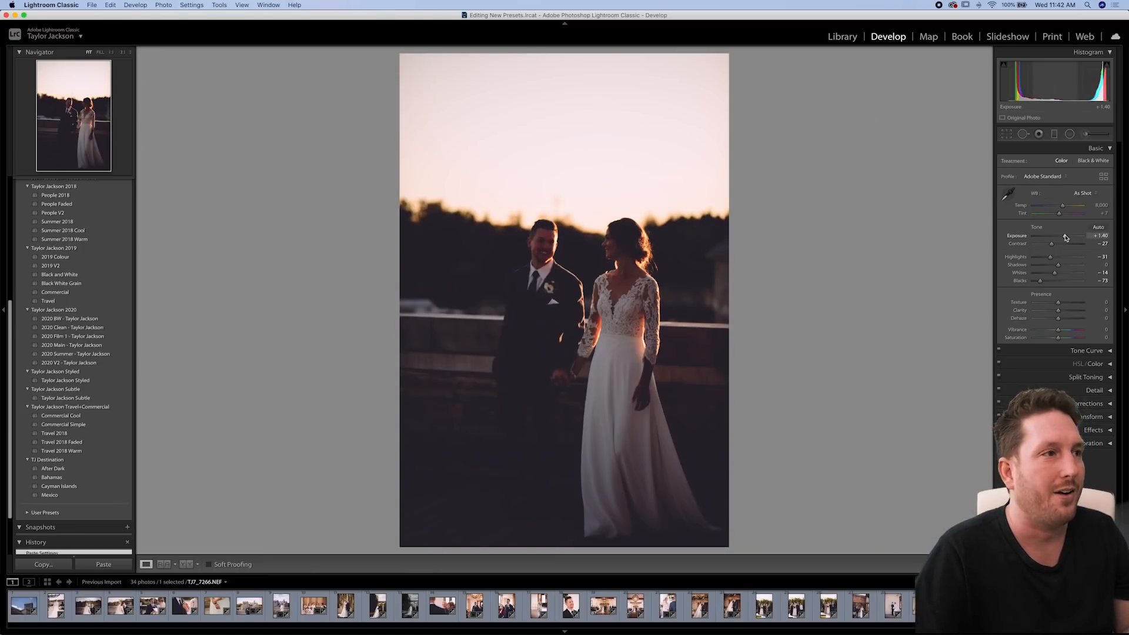
{"action": "left_click_drag", "start_coordinate": [1064, 236], "coordinate": [1071, 237]}
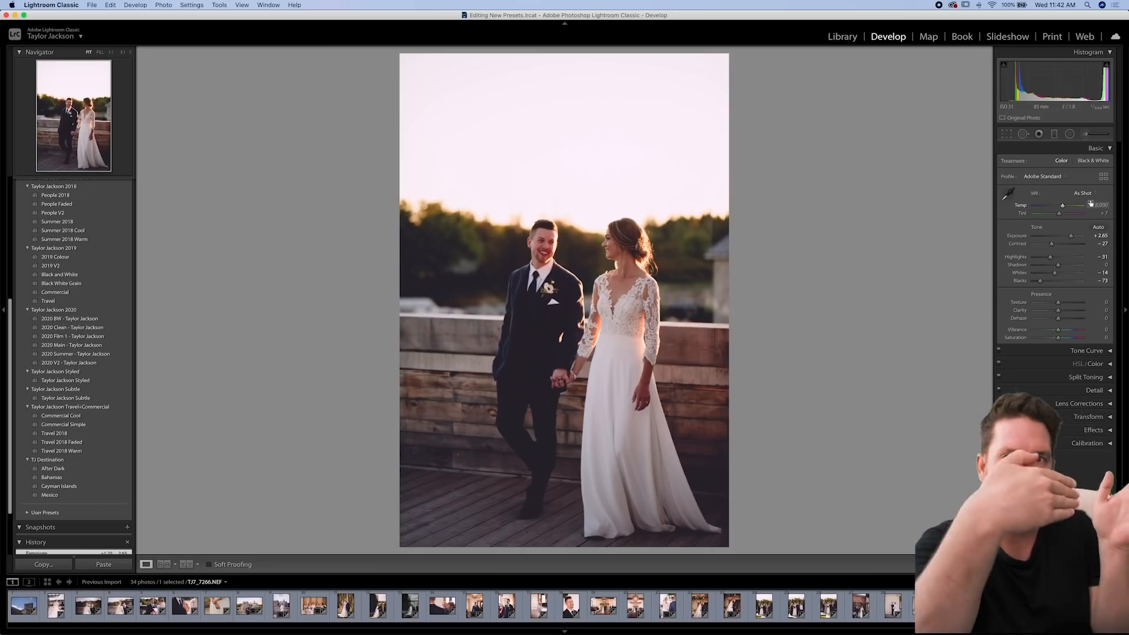
Warm the walking couple's photo to temperature 11,434, and set highlights to -100 and shadows to +8
{"action": "left_click_drag", "start_coordinate": [1062, 206], "coordinate": [1069, 205]}
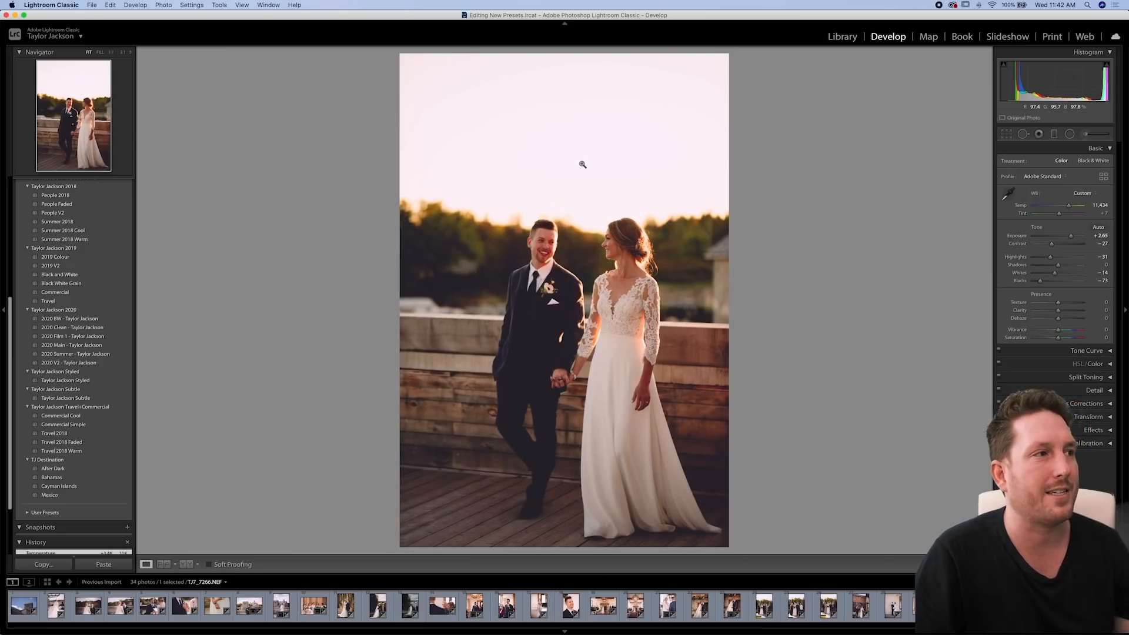
{"action": "left_click_drag", "start_coordinate": [1051, 257], "coordinate": [998, 258]}
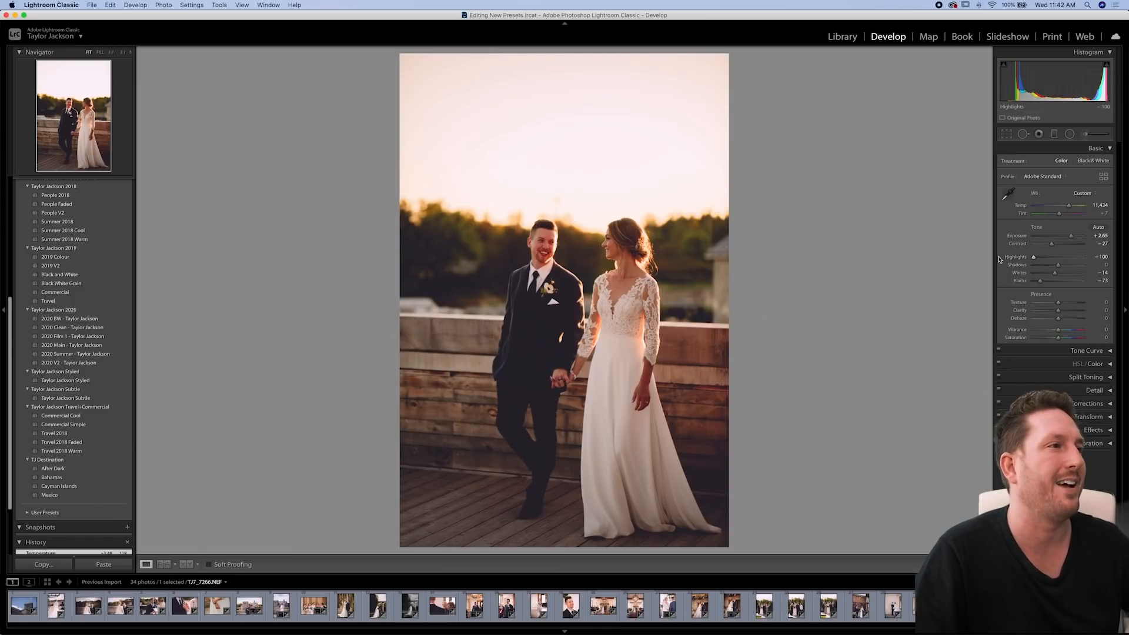
{"action": "left_click_drag", "start_coordinate": [1058, 265], "coordinate": [1064, 267]}
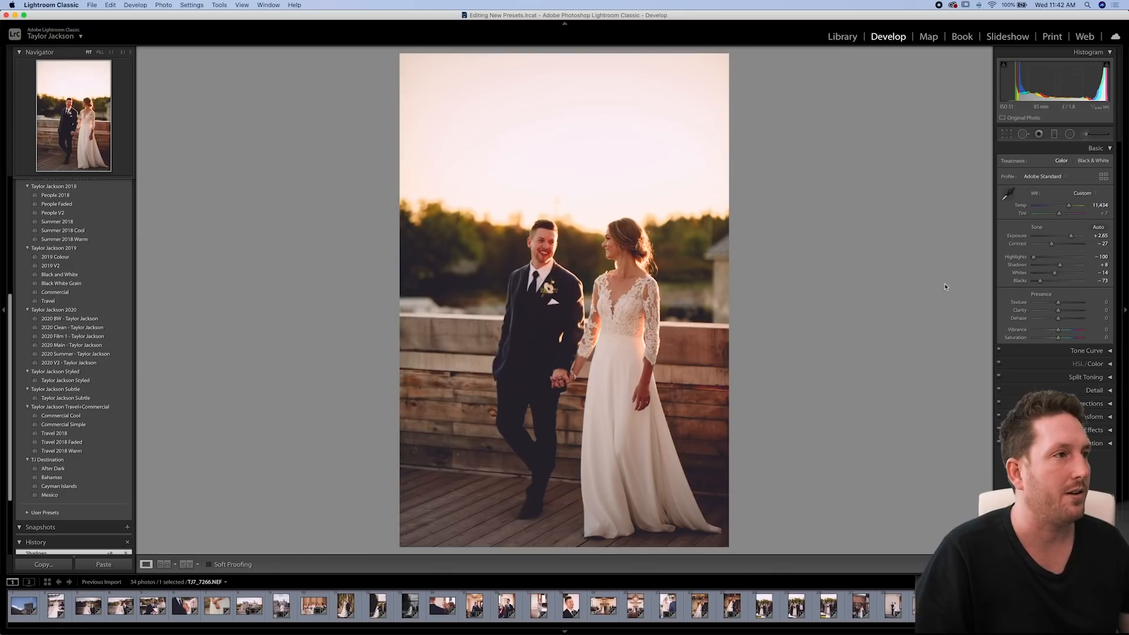
Straighten the next photo, the couple speaking at the podium, with a crop angle of -1.02
{"action": "key", "text": "Right"}
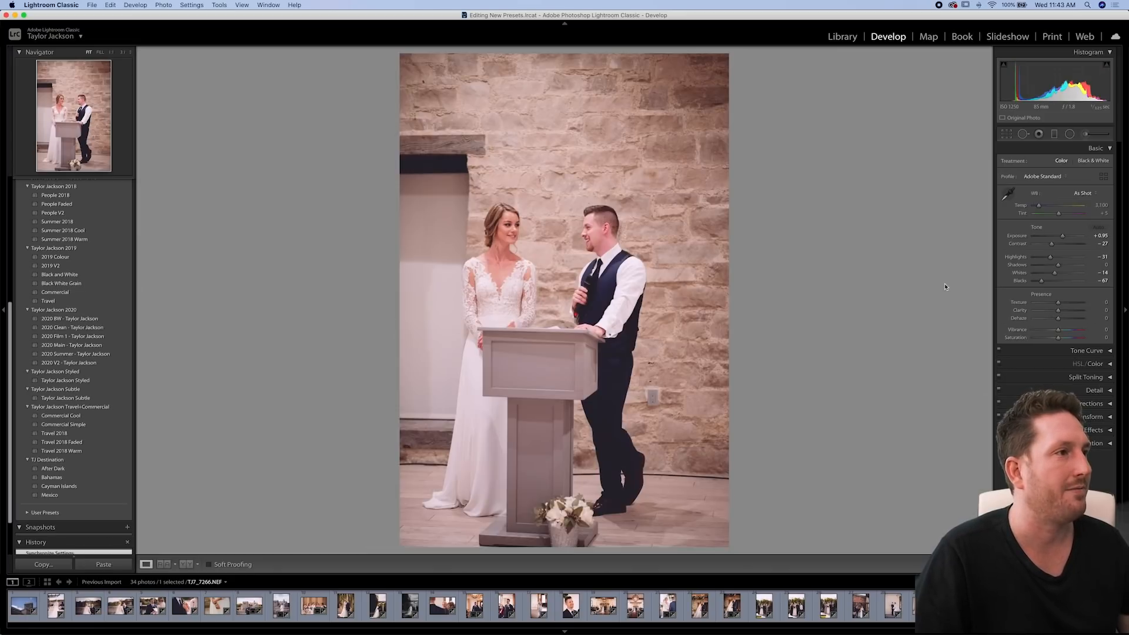
{"action": "left_click", "coordinate": [1007, 134]}
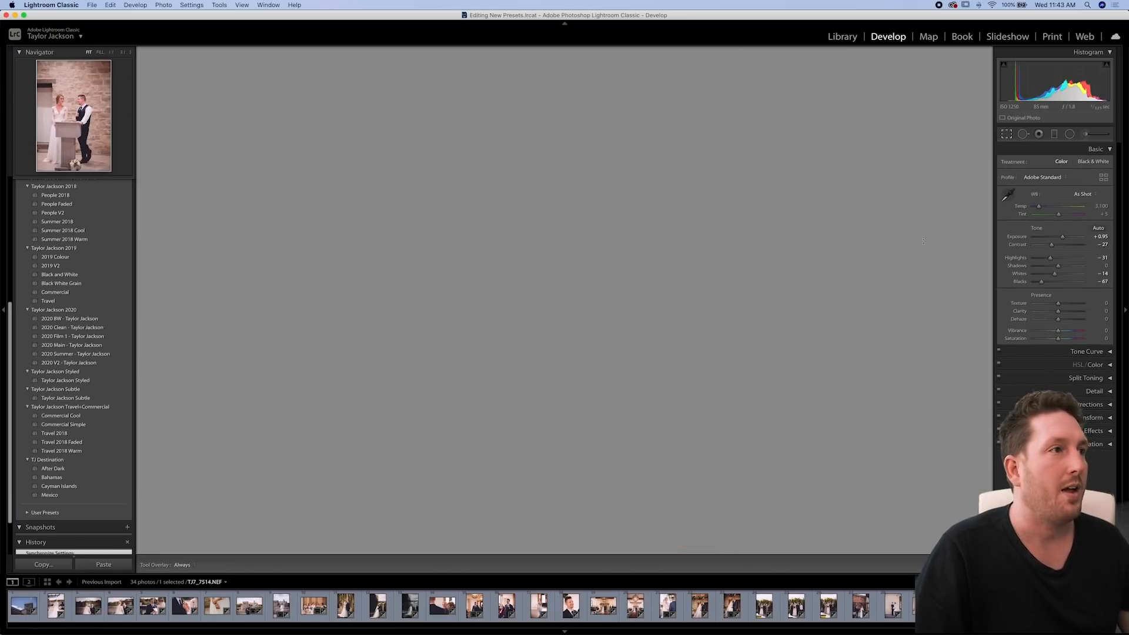
{"action": "left_click_drag", "start_coordinate": [909, 266], "coordinate": [910, 270]}
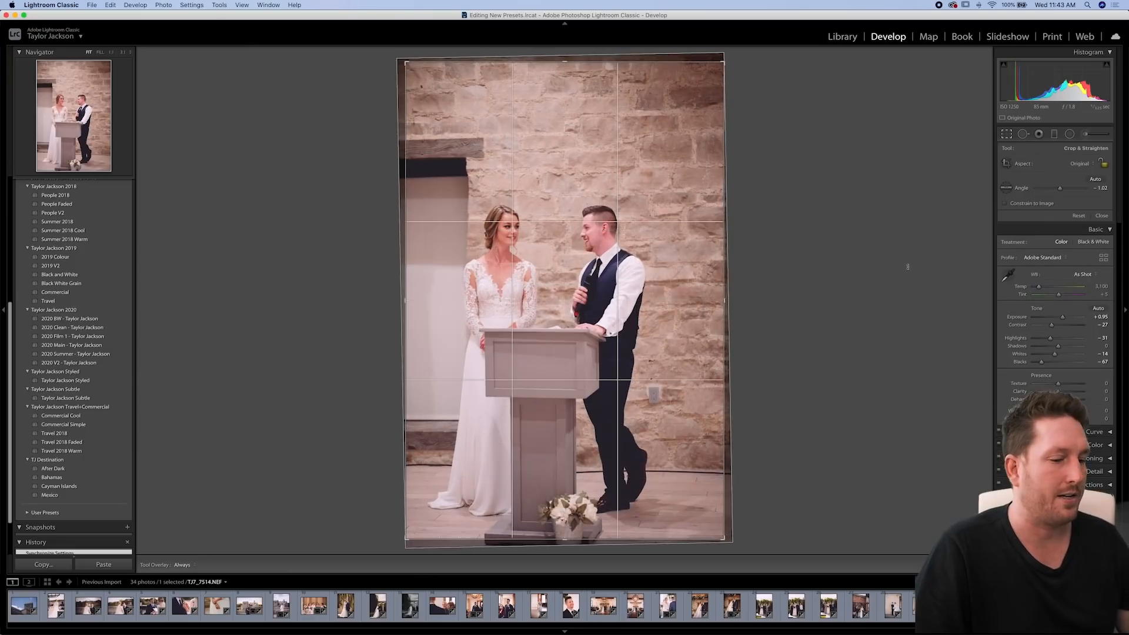
{"action": "key", "text": "Return"}
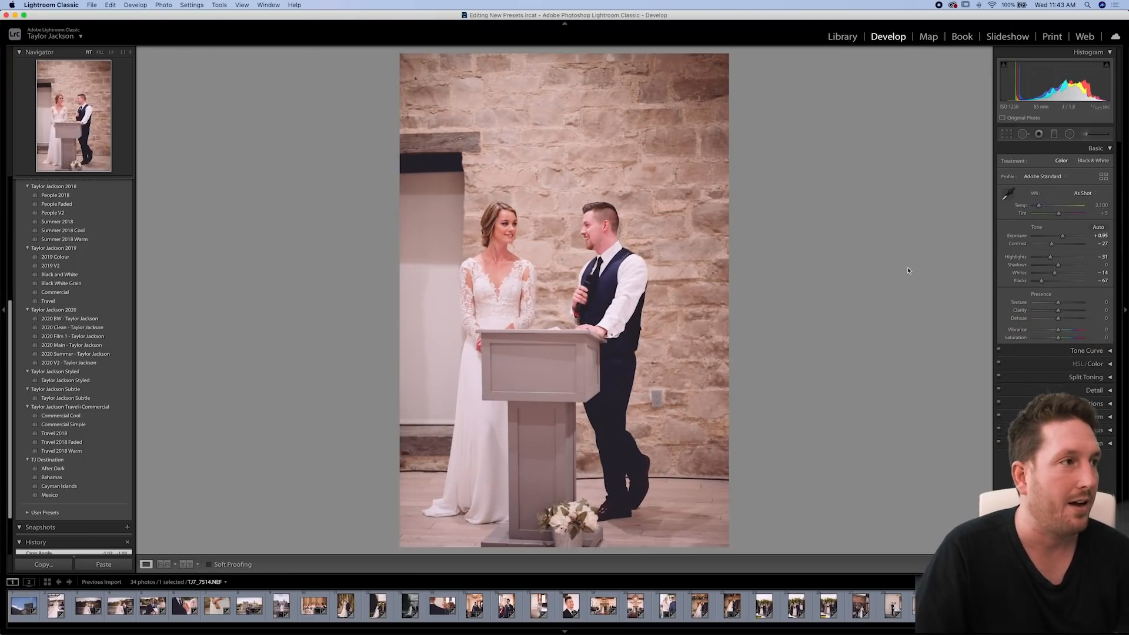